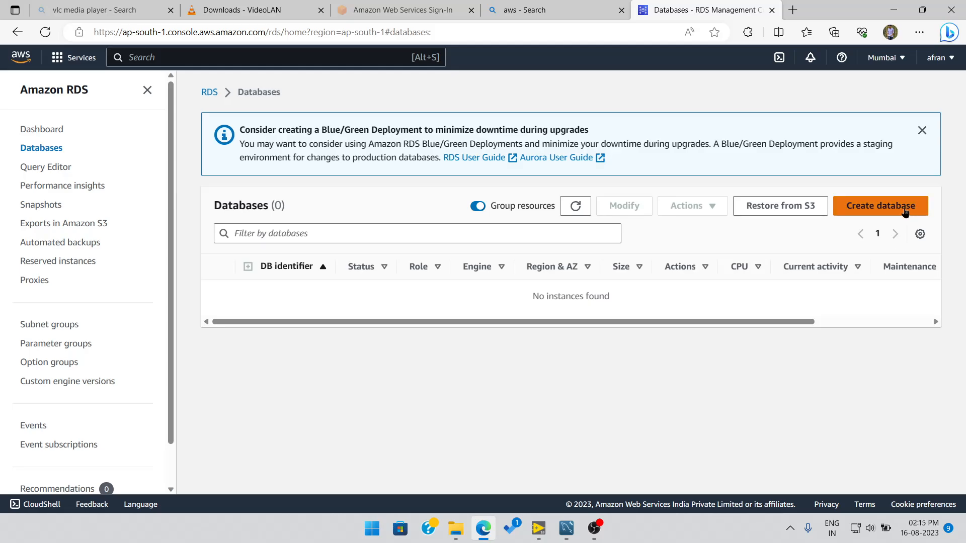
Start creating a new RDS database and choose MySQL as the engine type.
{"action": "left_click", "coordinate": [904, 211]}
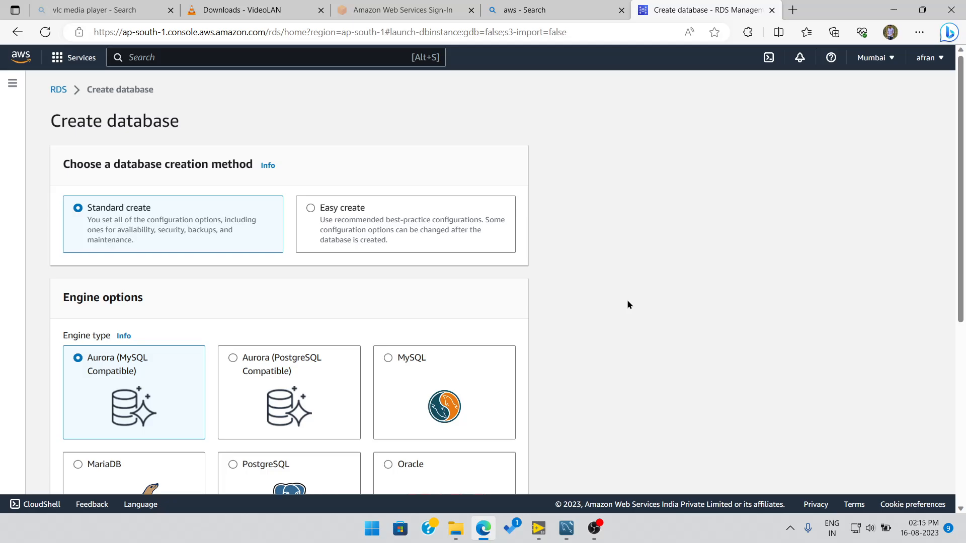
{"action": "scroll", "coordinate": [150, 200], "scroll_direction": "down", "scroll_amount": 3}
{"action": "scroll", "coordinate": [140, 197], "scroll_direction": "up", "scroll_amount": 3}
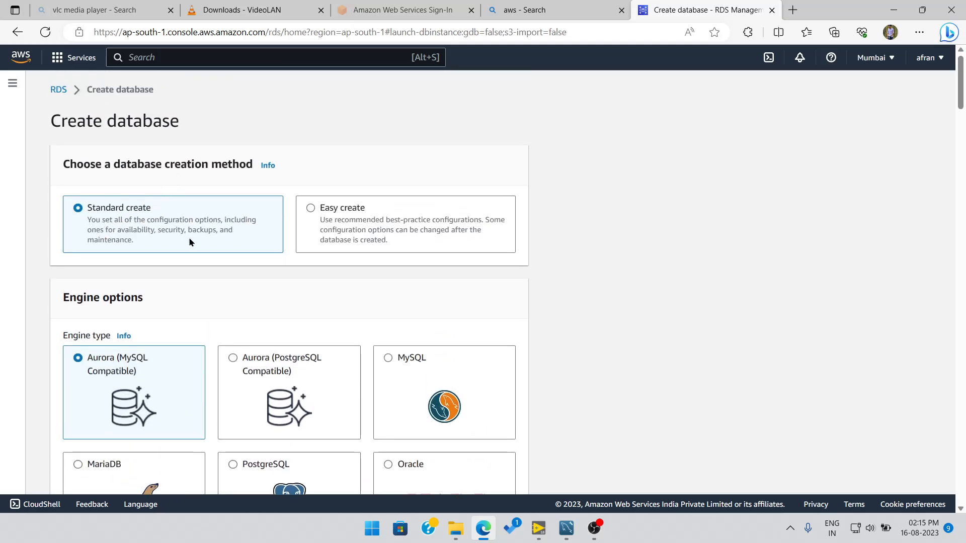
{"action": "scroll", "coordinate": [302, 247], "scroll_direction": "down", "scroll_amount": 2}
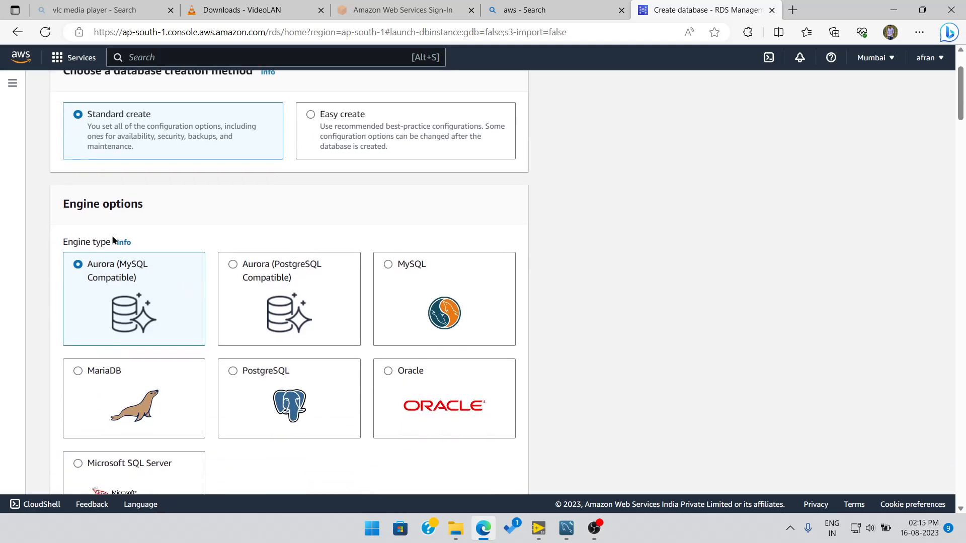
{"action": "scroll", "coordinate": [439, 318], "scroll_direction": "down", "scroll_amount": 3}
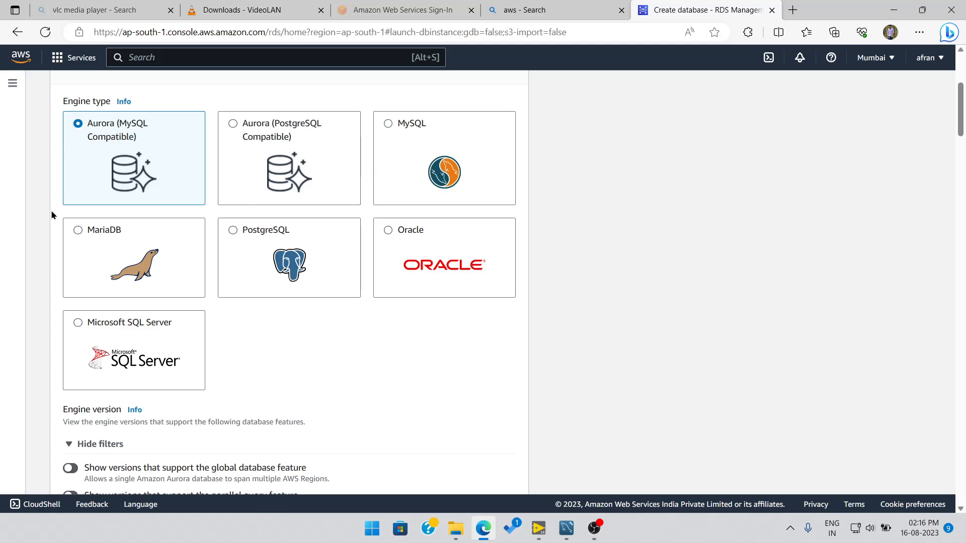
{"action": "left_click", "coordinate": [413, 142]}
Review the MySQL engine version for the database, and switch to MySQL Workbench to check its installed version information.
{"action": "scroll", "coordinate": [449, 224], "scroll_direction": "down", "scroll_amount": 4}
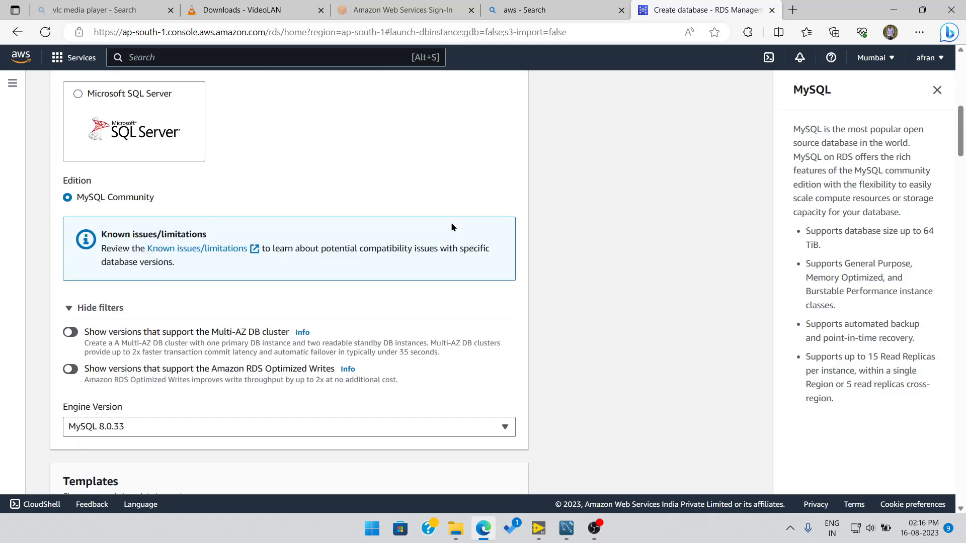
{"action": "scroll", "coordinate": [451, 225], "scroll_direction": "down", "scroll_amount": 4}
{"action": "scroll", "coordinate": [99, 207], "scroll_direction": "up", "scroll_amount": 3}
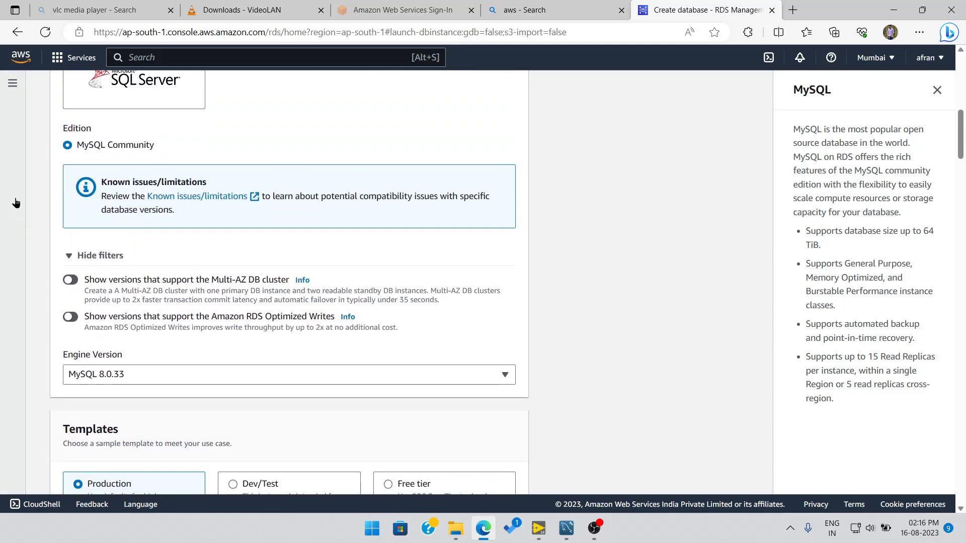
{"action": "scroll", "coordinate": [187, 276], "scroll_direction": "down", "scroll_amount": 3}
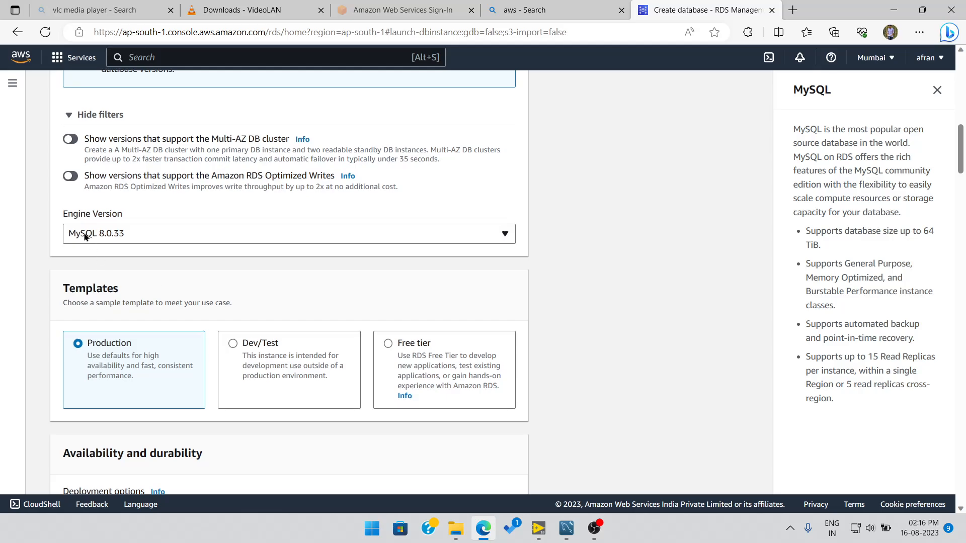
{"action": "left_click", "coordinate": [567, 528]}
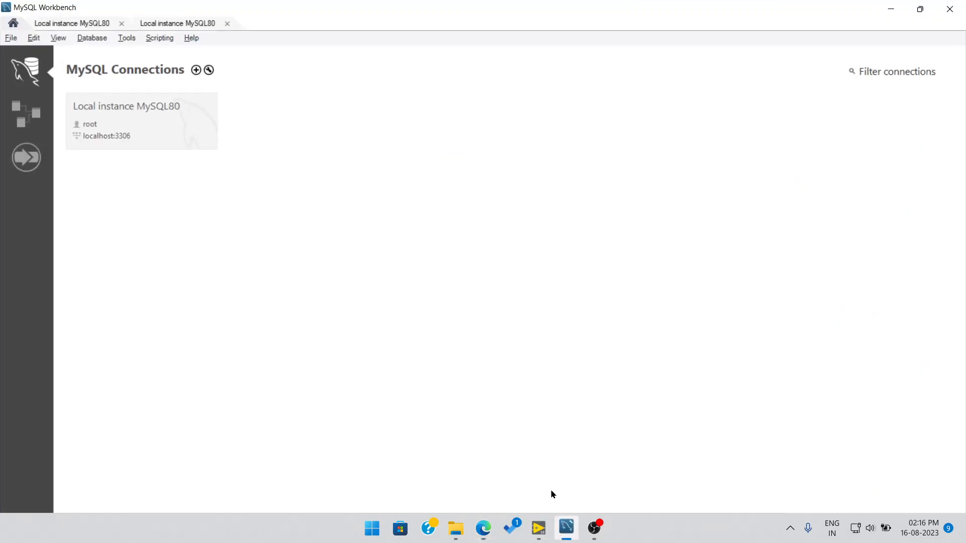
{"action": "left_click", "coordinate": [191, 40]}
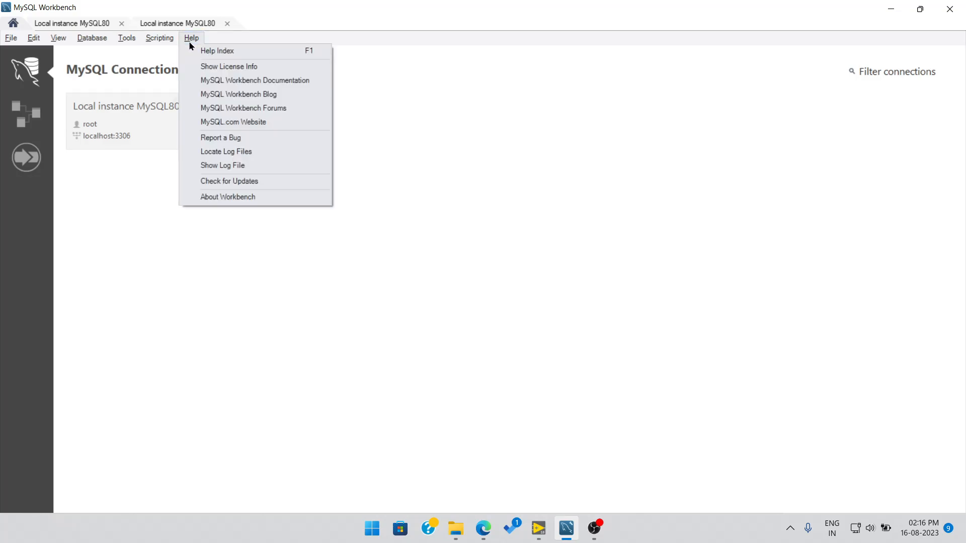
{"action": "left_click", "coordinate": [239, 197]}
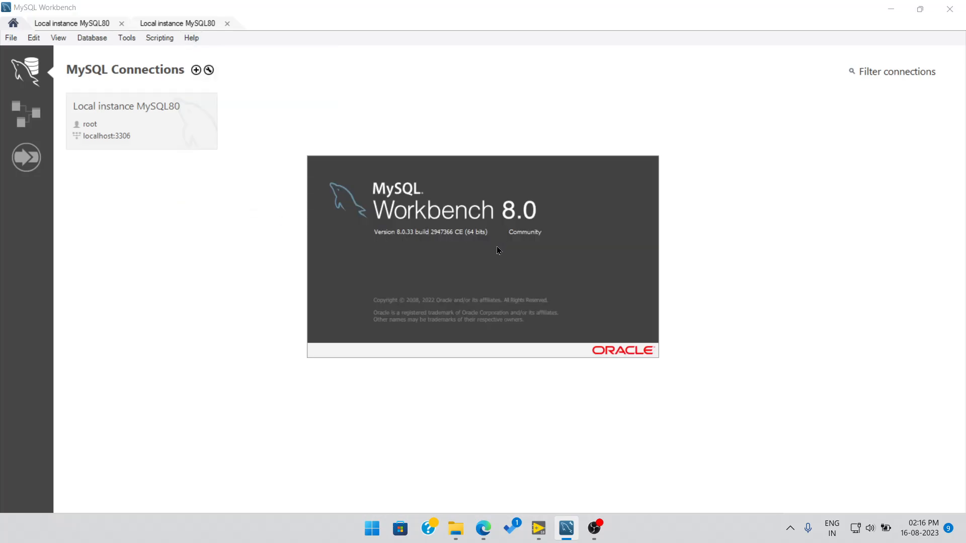
{"action": "left_click", "coordinate": [377, 241]}
{"action": "left_click", "coordinate": [192, 38]}
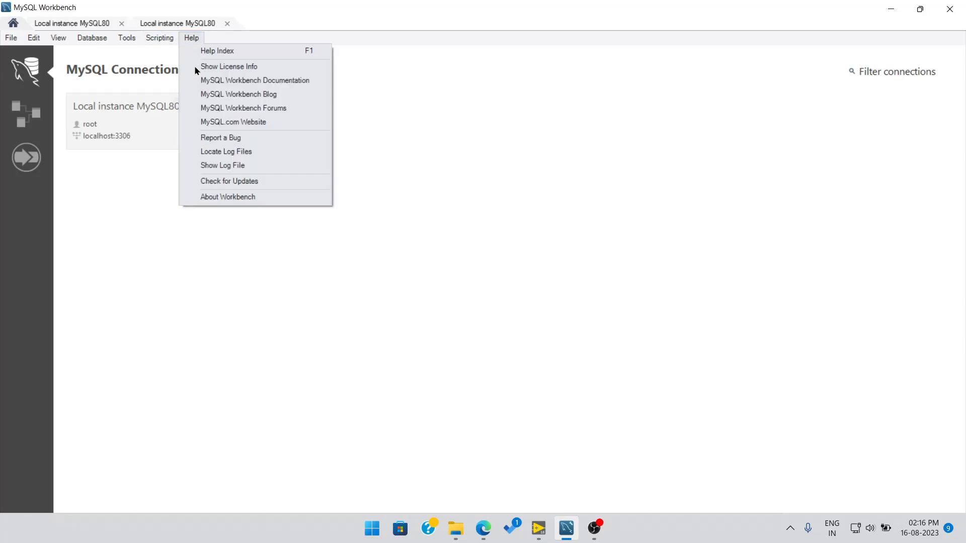
{"action": "left_click", "coordinate": [232, 197]}
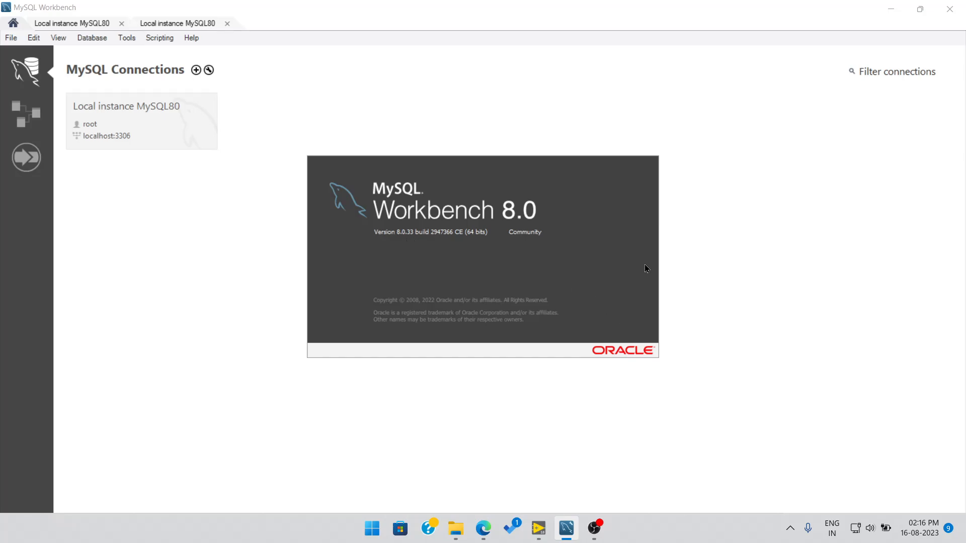
{"action": "left_click", "coordinate": [702, 213]}
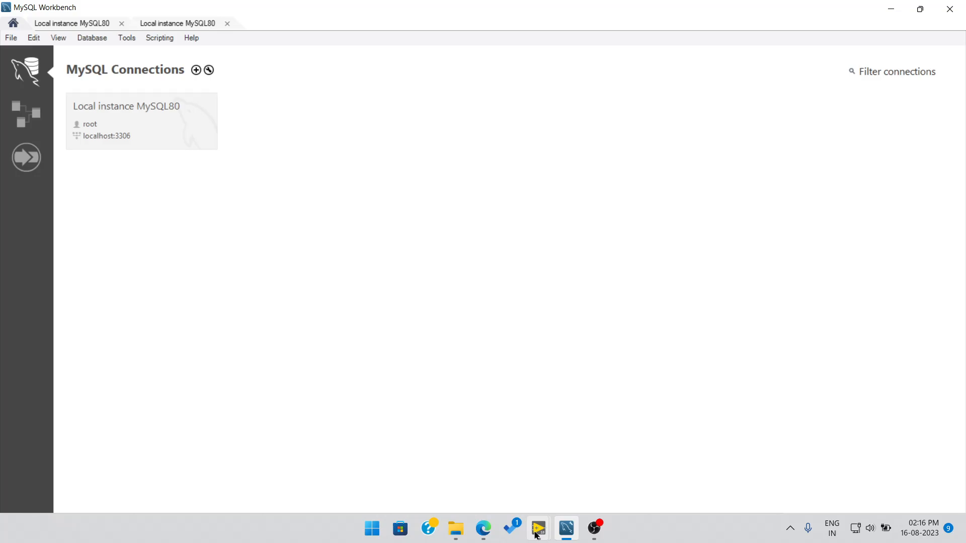
Return to the database creation page in the browser and choose the Free tier template.
{"action": "left_click", "coordinate": [483, 529]}
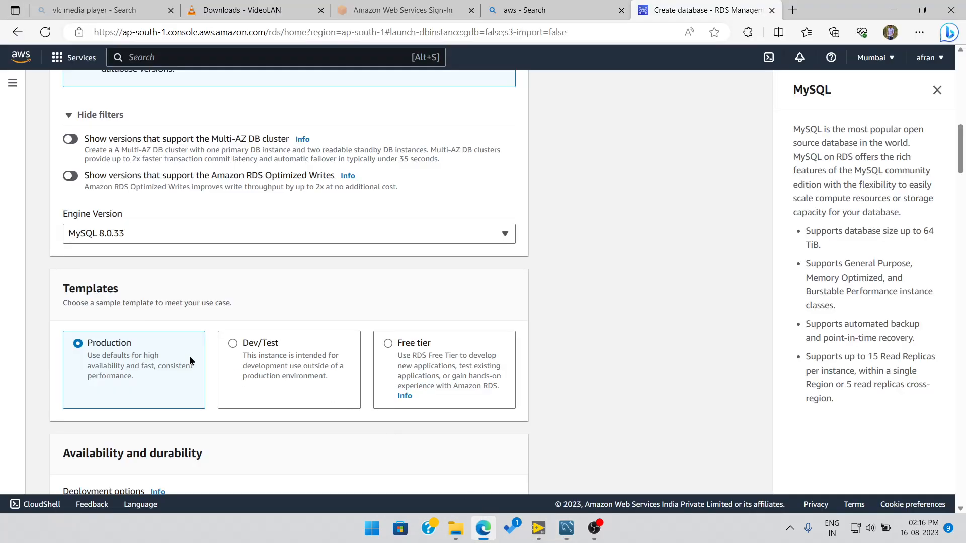
{"action": "left_click", "coordinate": [102, 237]}
{"action": "left_click", "coordinate": [122, 239]}
{"action": "scroll", "coordinate": [121, 239], "scroll_direction": "down", "scroll_amount": 3}
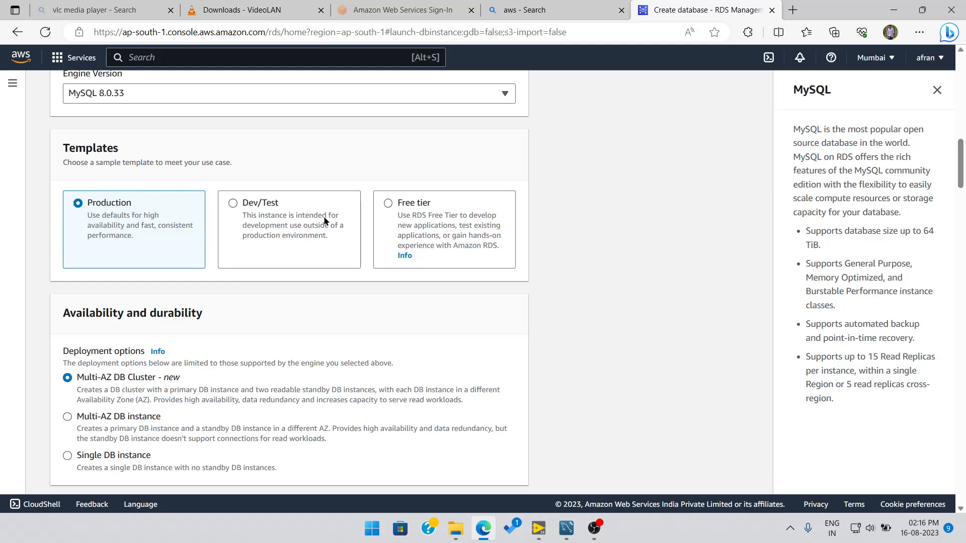
{"action": "left_click", "coordinate": [388, 205]}
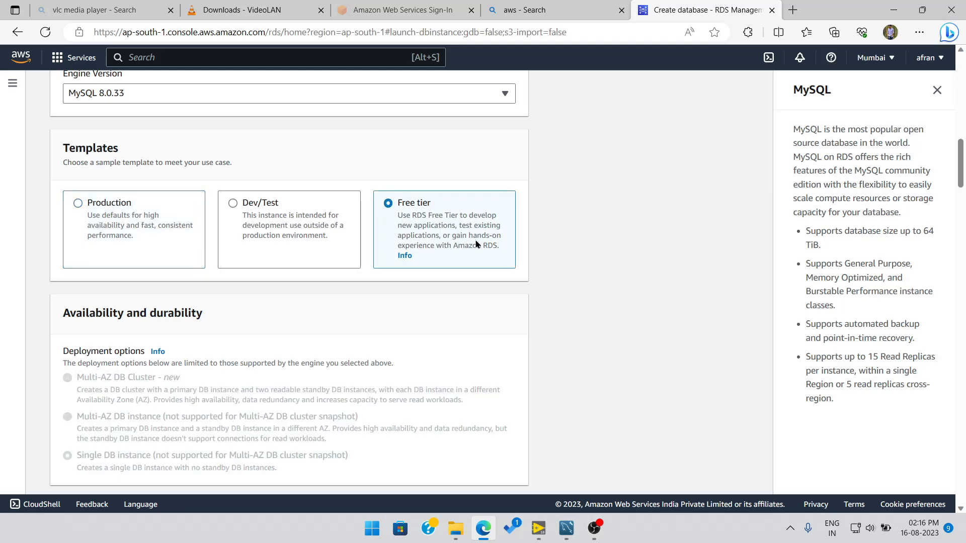
{"action": "scroll", "coordinate": [393, 215], "scroll_direction": "down", "scroll_amount": 3}
{"action": "scroll", "coordinate": [392, 214], "scroll_direction": "up", "scroll_amount": 4}
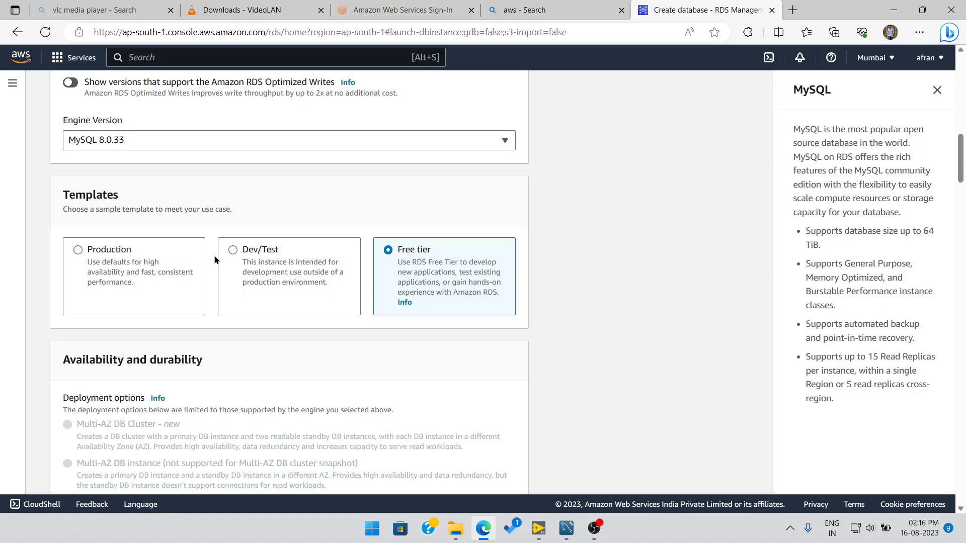
{"action": "left_click", "coordinate": [250, 267]}
{"action": "left_click", "coordinate": [423, 266]}
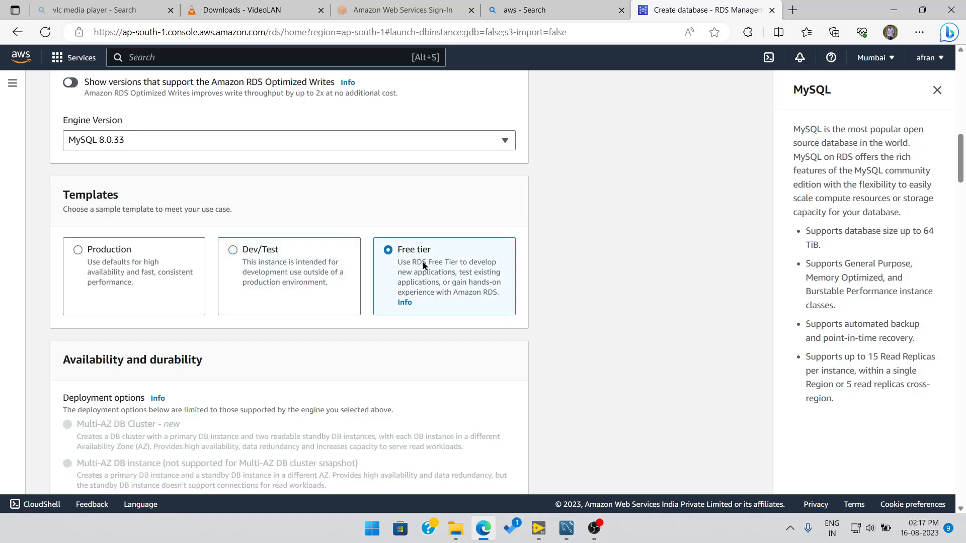
Set the DB instance identifier to labview.
{"action": "scroll", "coordinate": [423, 266], "scroll_direction": "down", "scroll_amount": 4}
{"action": "scroll", "coordinate": [400, 205], "scroll_direction": "up", "scroll_amount": 2}
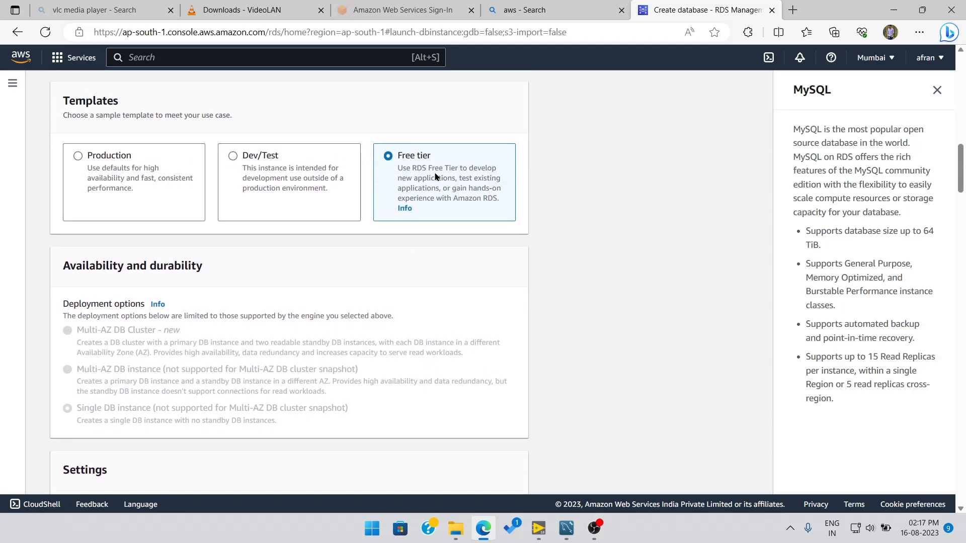
{"action": "scroll", "coordinate": [348, 284], "scroll_direction": "down", "scroll_amount": 3}
{"action": "scroll", "coordinate": [63, 308], "scroll_direction": "down", "scroll_amount": 4}
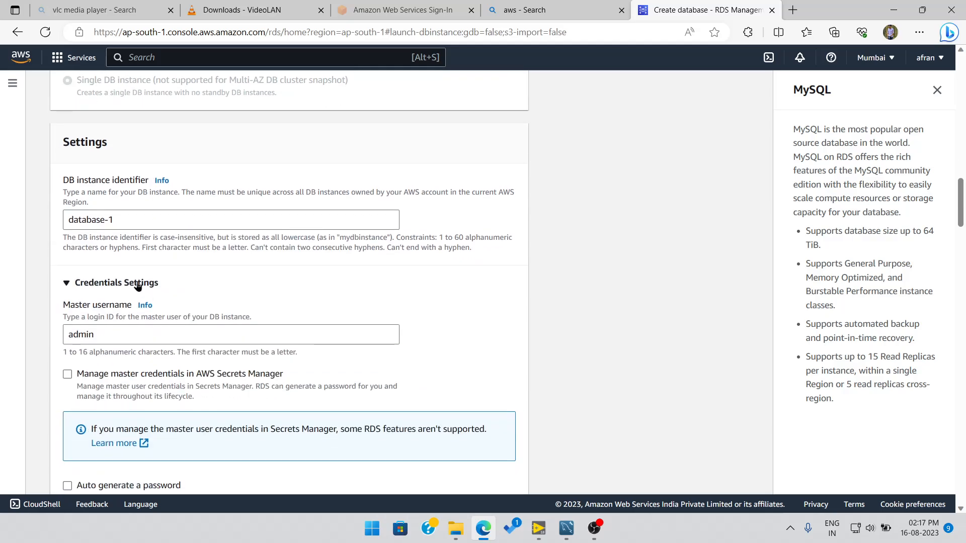
{"action": "left_click_drag", "start_coordinate": [117, 220], "coordinate": [22, 222]}
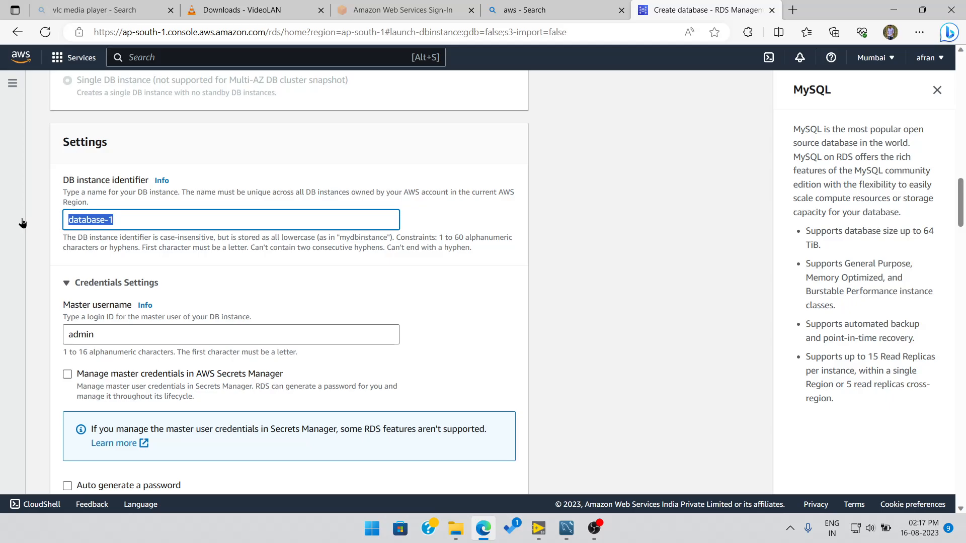
{"action": "type", "text": "labview"}
Enter admin as the master username in the credentials settings.
{"action": "scroll", "coordinate": [152, 272], "scroll_direction": "down", "scroll_amount": 3}
{"action": "double_click", "coordinate": [81, 195]}
{"action": "left_click", "coordinate": [123, 196]}
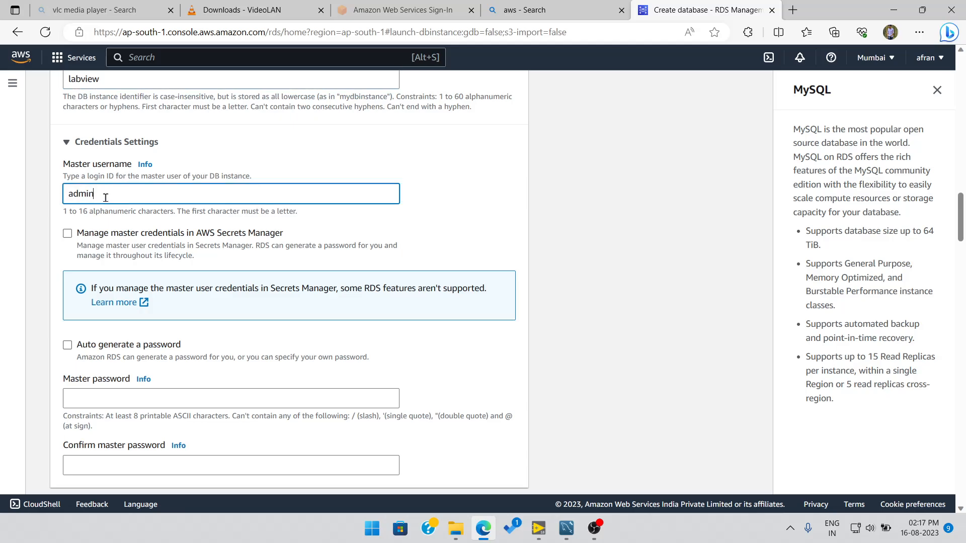
{"action": "left_click_drag", "start_coordinate": [102, 196], "coordinate": [66, 197]}
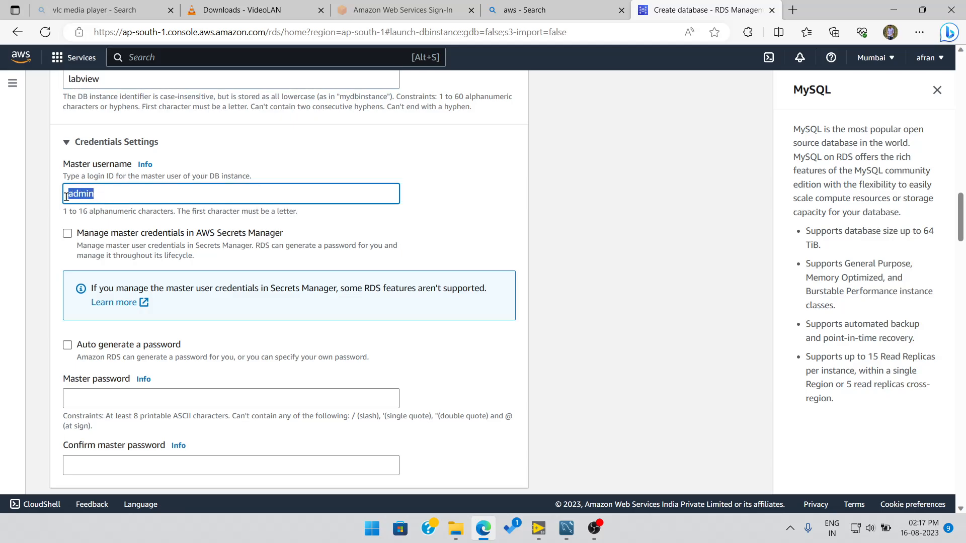
{"action": "left_click", "coordinate": [101, 194]}
{"action": "scroll", "coordinate": [168, 240], "scroll_direction": "down", "scroll_amount": 2}
{"action": "left_click", "coordinate": [114, 301]}
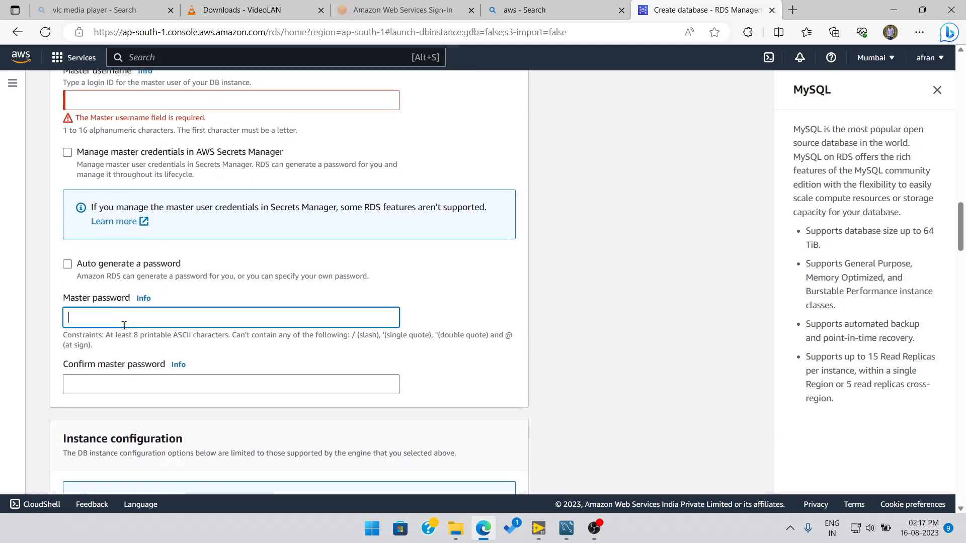
{"action": "scroll", "coordinate": [124, 325], "scroll_direction": "up", "scroll_amount": 2}
{"action": "left_click", "coordinate": [94, 194]}
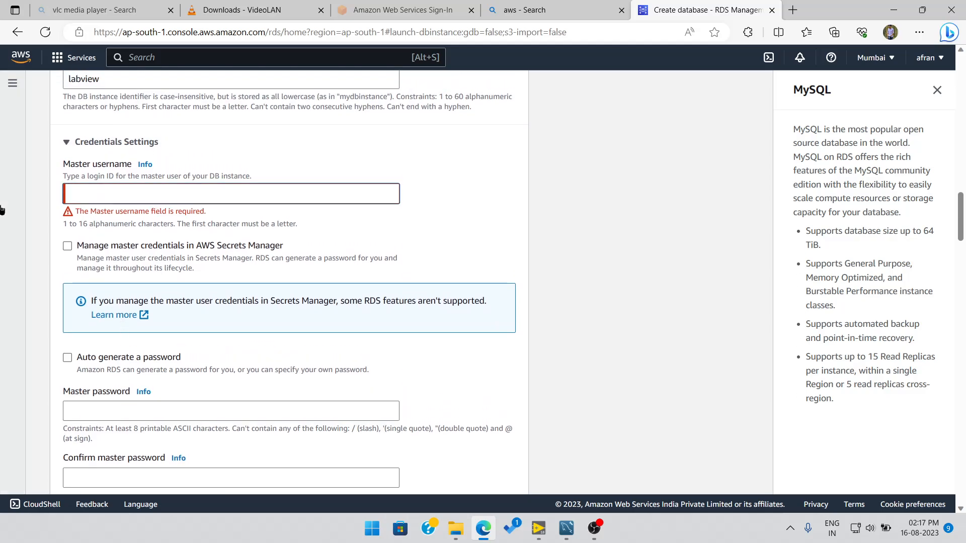
{"action": "type", "text": "admin"}
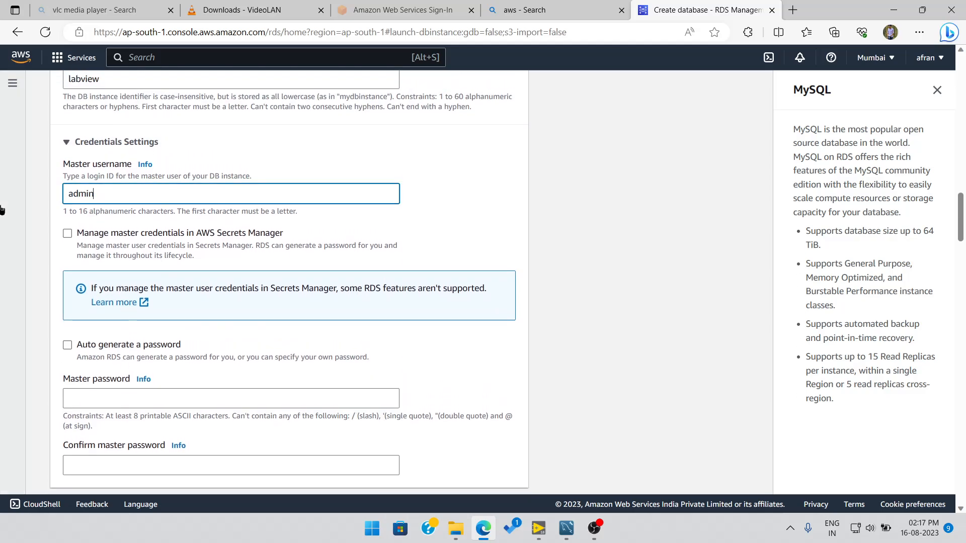
Enter the master password for the database and repeat it in the confirmation field.
{"action": "scroll", "coordinate": [83, 231], "scroll_direction": "down", "scroll_amount": 3}
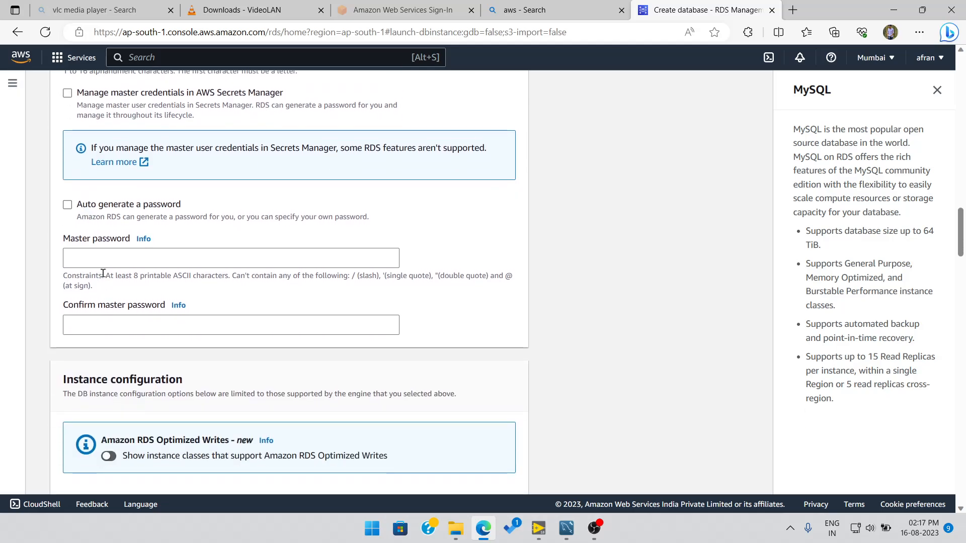
{"action": "left_click", "coordinate": [106, 262]}
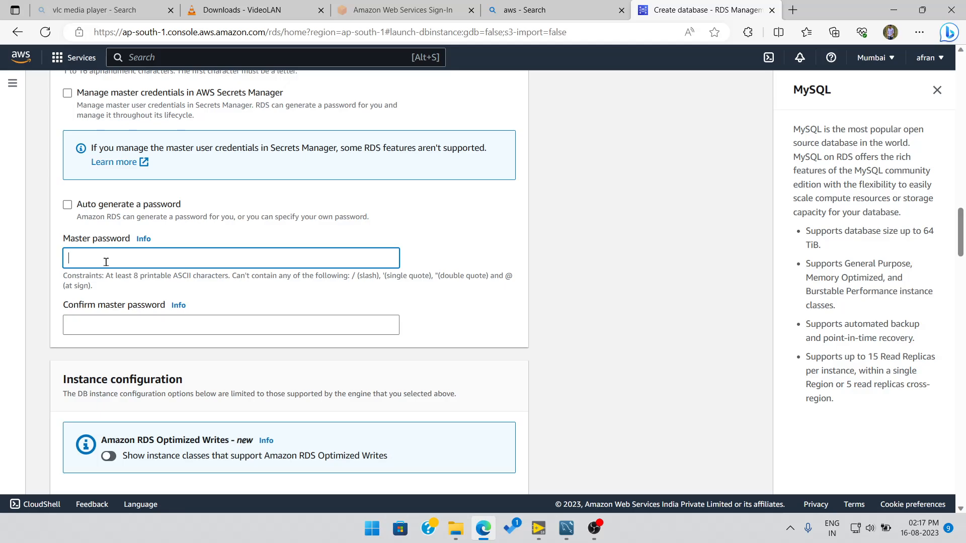
{"action": "type", "text": "•••••"}
{"action": "left_click", "coordinate": [114, 318]}
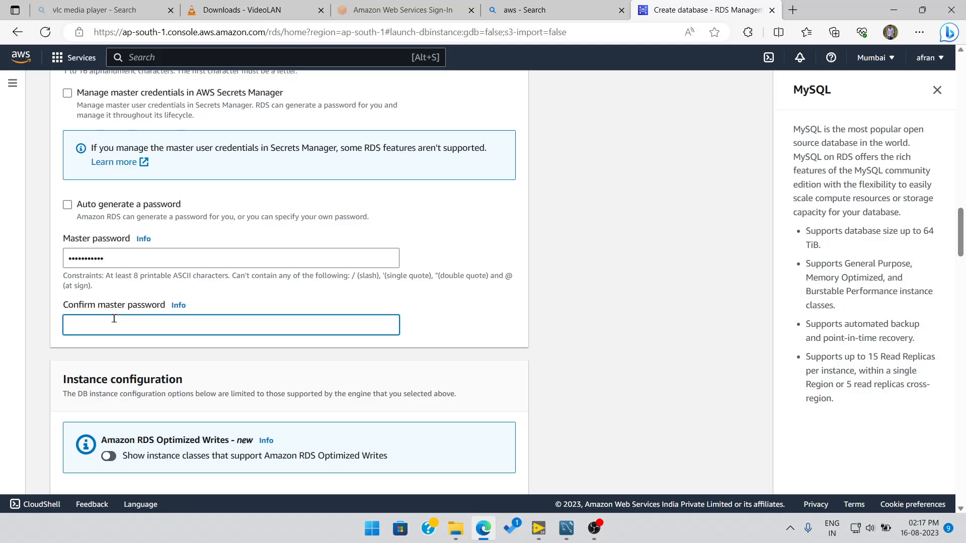
{"action": "type", "text": "••"}
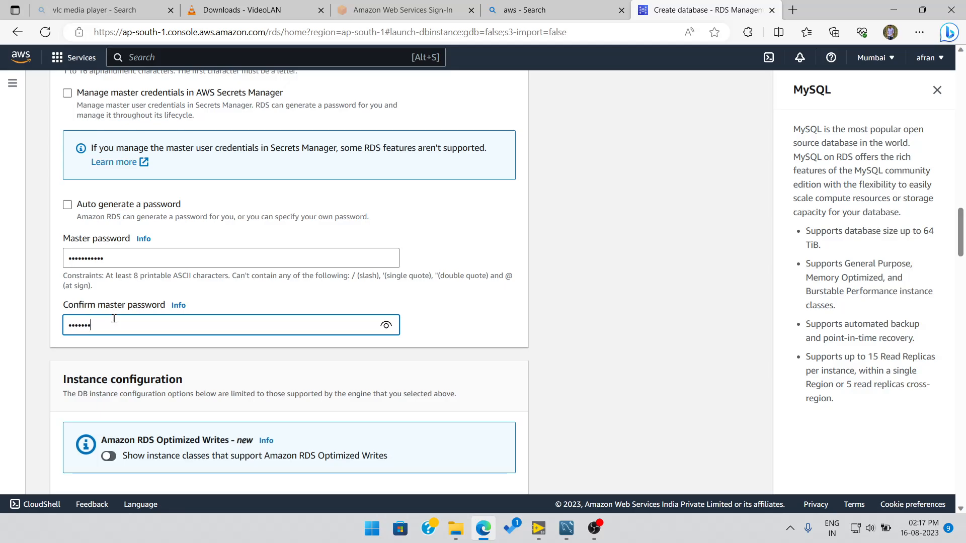
{"action": "type", "text": "•••••••••"}
Choose db.t3.micro as the burstable DB instance class and review the storage settings.
{"action": "scroll", "coordinate": [114, 319], "scroll_direction": "down", "scroll_amount": 6}
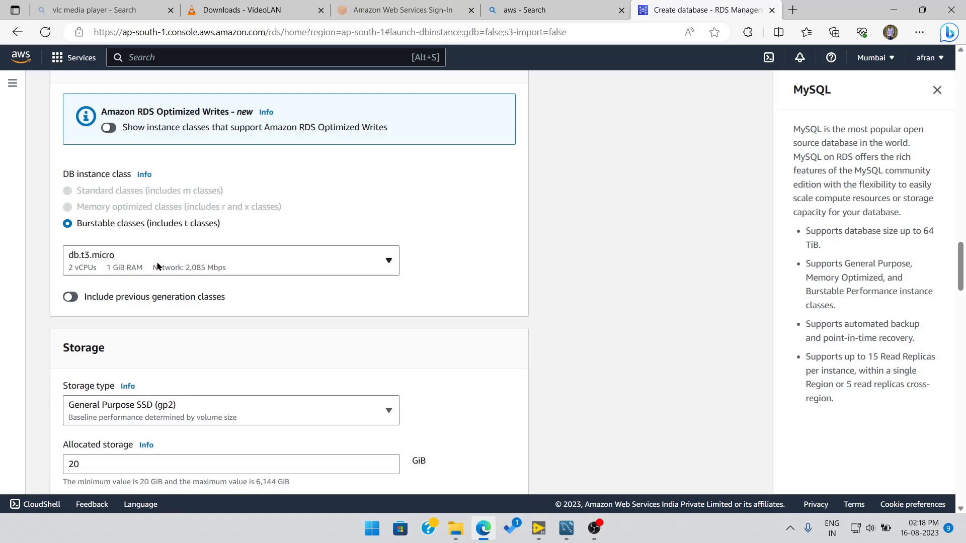
{"action": "left_click", "coordinate": [159, 266]}
{"action": "scroll", "coordinate": [393, 211], "scroll_direction": "down", "scroll_amount": 2}
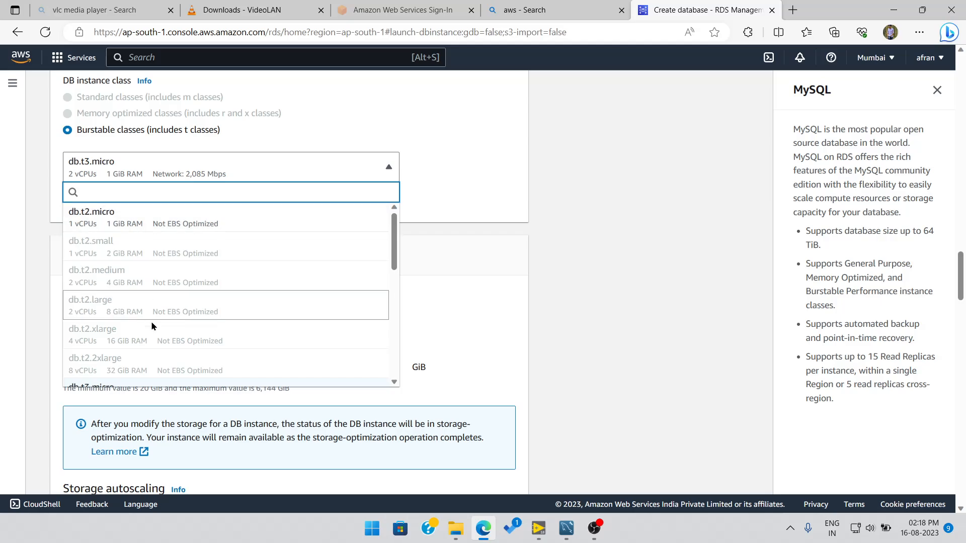
{"action": "scroll", "coordinate": [157, 282], "scroll_direction": "down", "scroll_amount": 3}
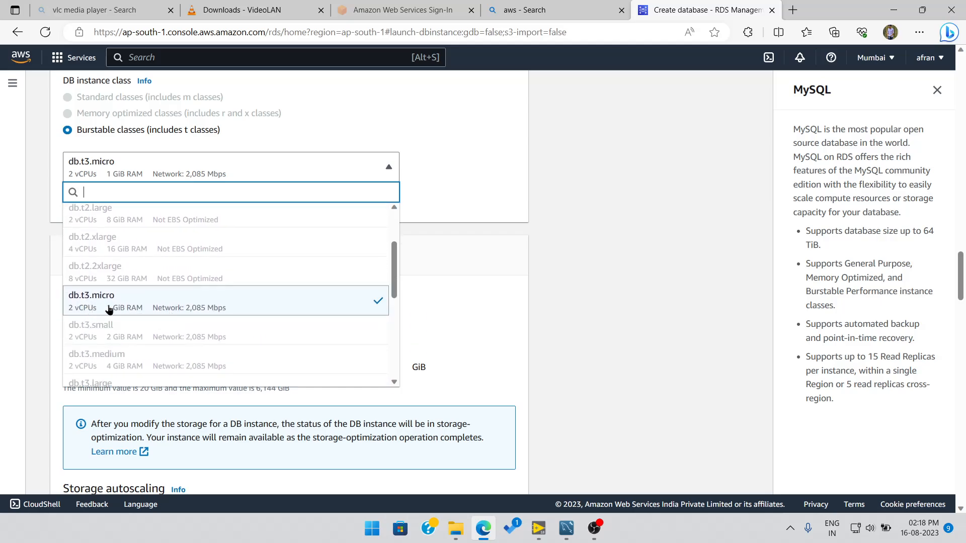
{"action": "left_click", "coordinate": [216, 305]}
{"action": "scroll", "coordinate": [216, 207], "scroll_direction": "down", "scroll_amount": 3}
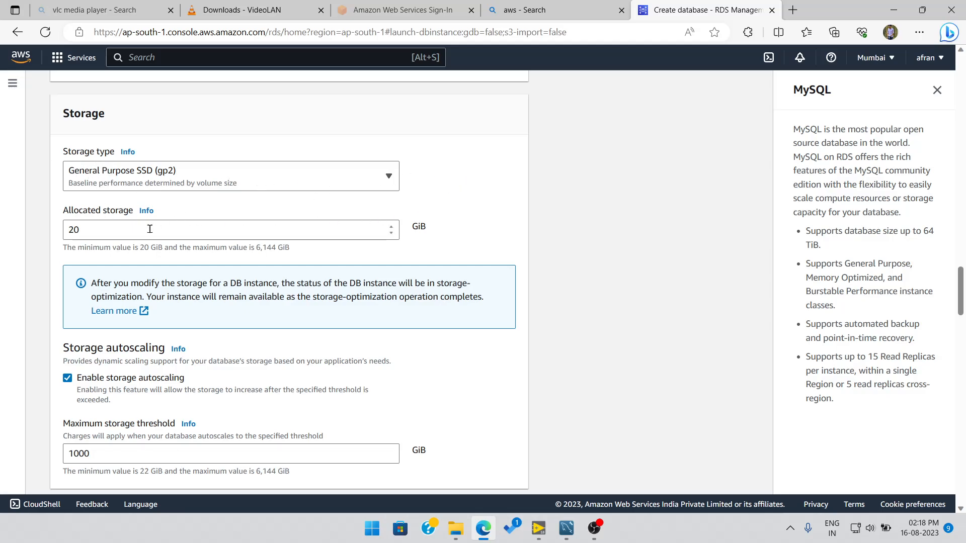
{"action": "scroll", "coordinate": [91, 236], "scroll_direction": "down", "scroll_amount": 2}
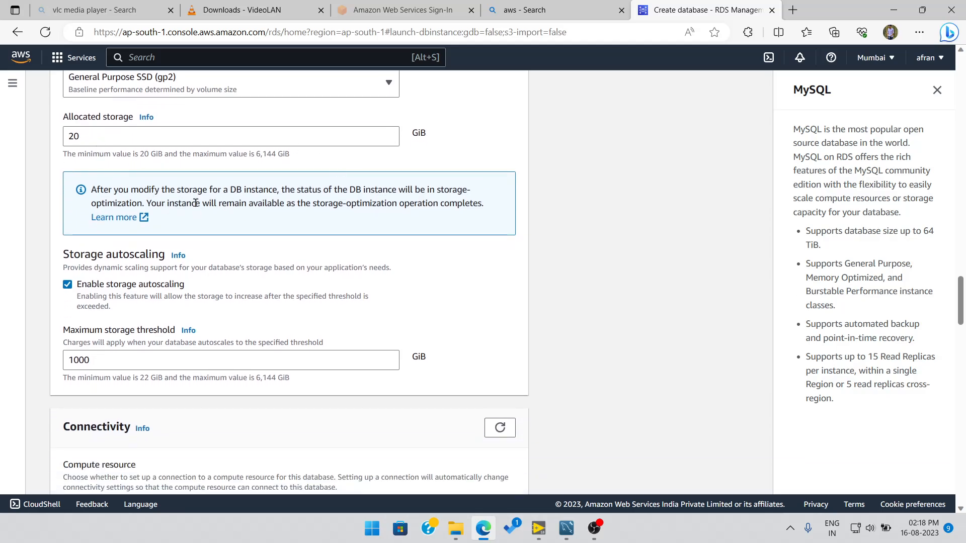
Enable public access for the database in the connectivity settings, keeping the default VPC and subnet group.
{"action": "scroll", "coordinate": [301, 265], "scroll_direction": "down", "scroll_amount": 2}
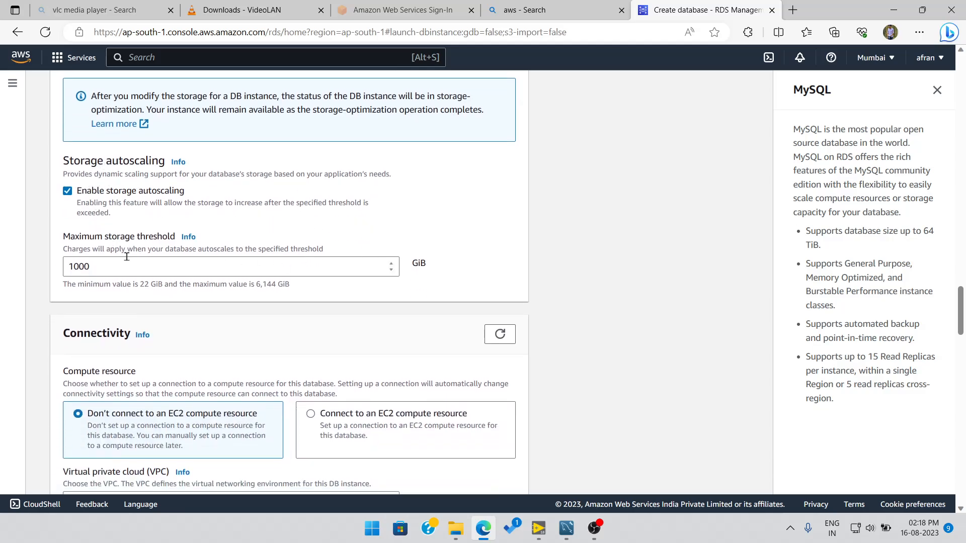
{"action": "scroll", "coordinate": [296, 315], "scroll_direction": "down", "scroll_amount": 4}
{"action": "scroll", "coordinate": [104, 216], "scroll_direction": "down", "scroll_amount": 2}
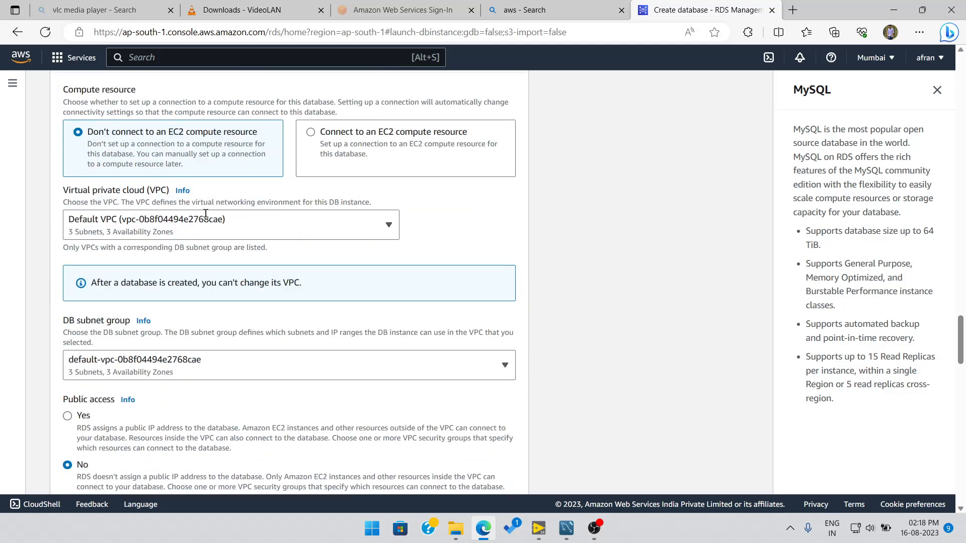
{"action": "scroll", "coordinate": [265, 187], "scroll_direction": "down", "scroll_amount": 1}
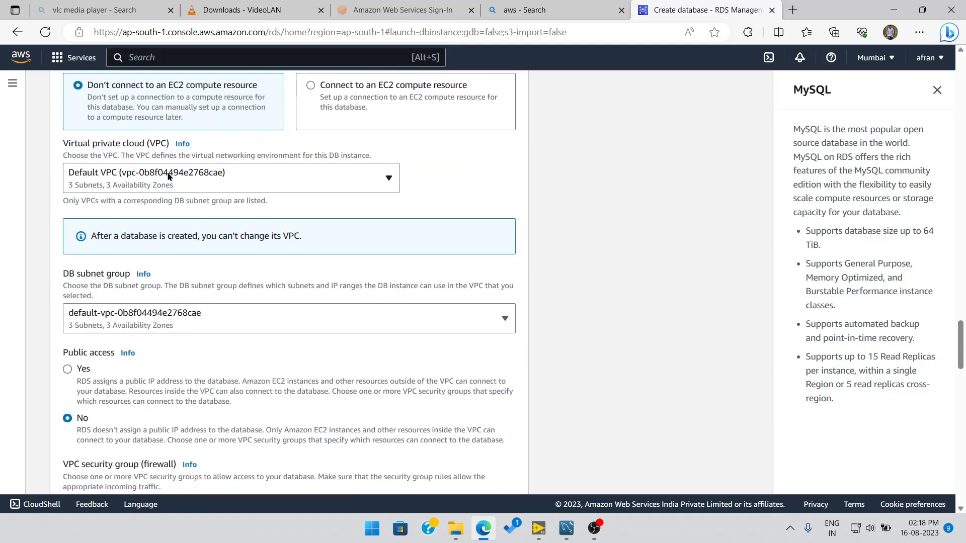
{"action": "scroll", "coordinate": [171, 170], "scroll_direction": "down", "scroll_amount": 3}
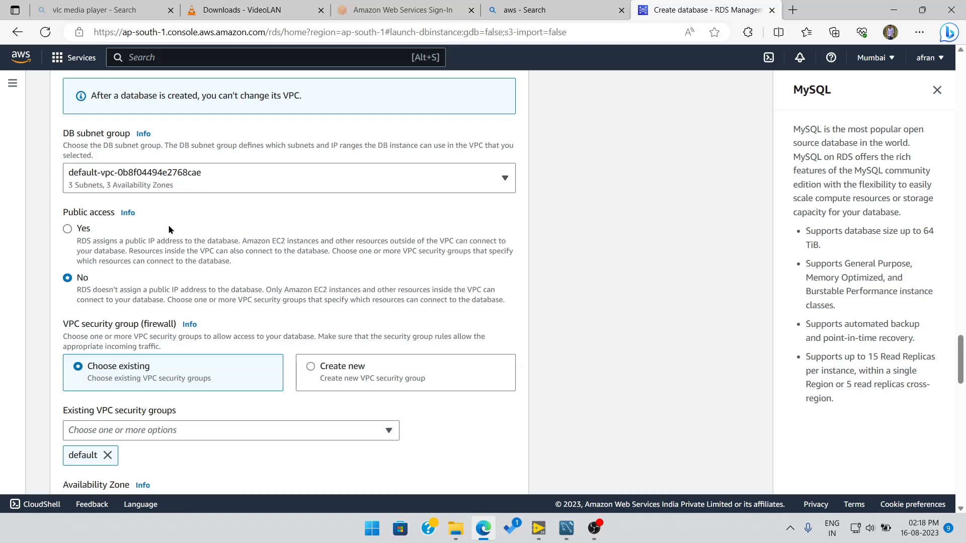
{"action": "left_click", "coordinate": [67, 229]}
Create the database, keeping the default existing VPC security group and password authentication.
{"action": "scroll", "coordinate": [251, 286], "scroll_direction": "down", "scroll_amount": 5}
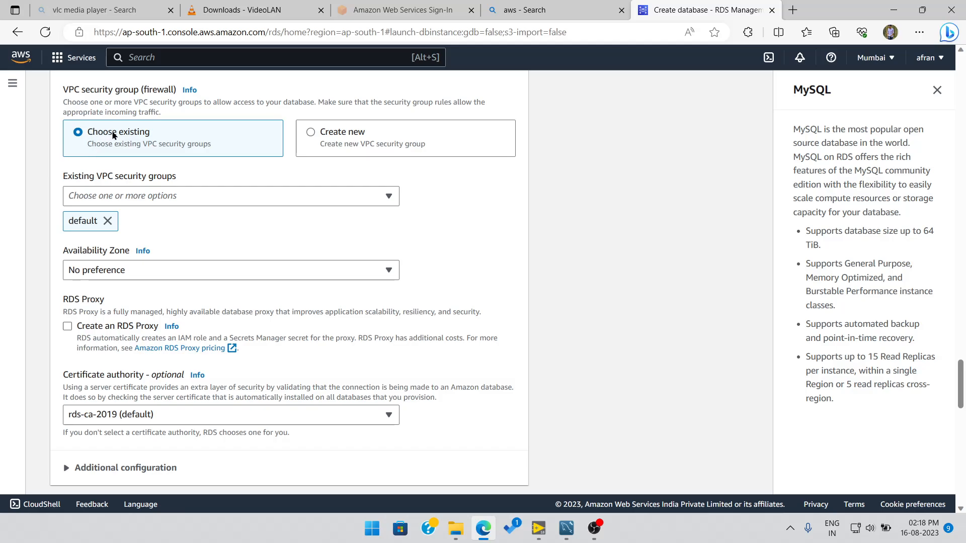
{"action": "scroll", "coordinate": [100, 158], "scroll_direction": "up", "scroll_amount": 1}
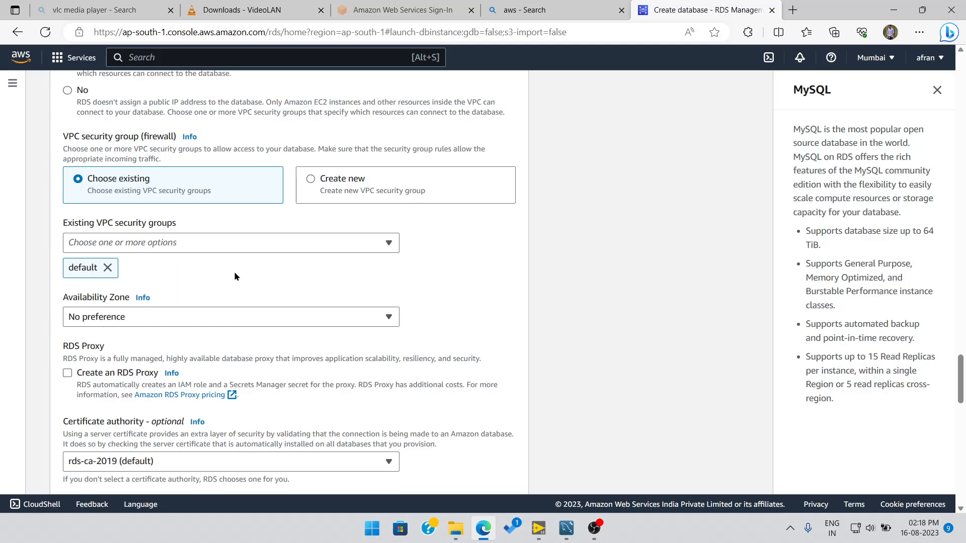
{"action": "scroll", "coordinate": [235, 271], "scroll_direction": "down", "scroll_amount": 2}
{"action": "scroll", "coordinate": [149, 243], "scroll_direction": "down", "scroll_amount": 10}
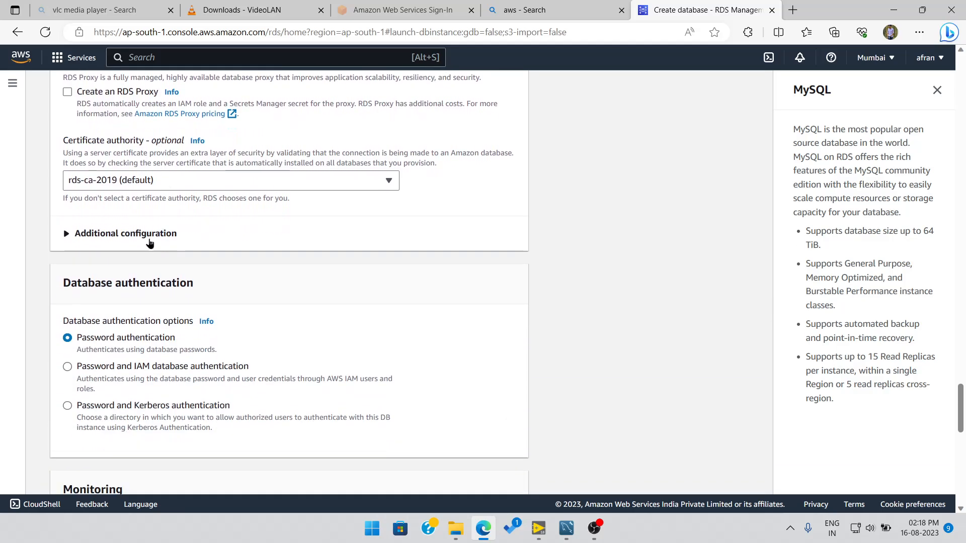
{"action": "scroll", "coordinate": [157, 244], "scroll_direction": "down", "scroll_amount": 5}
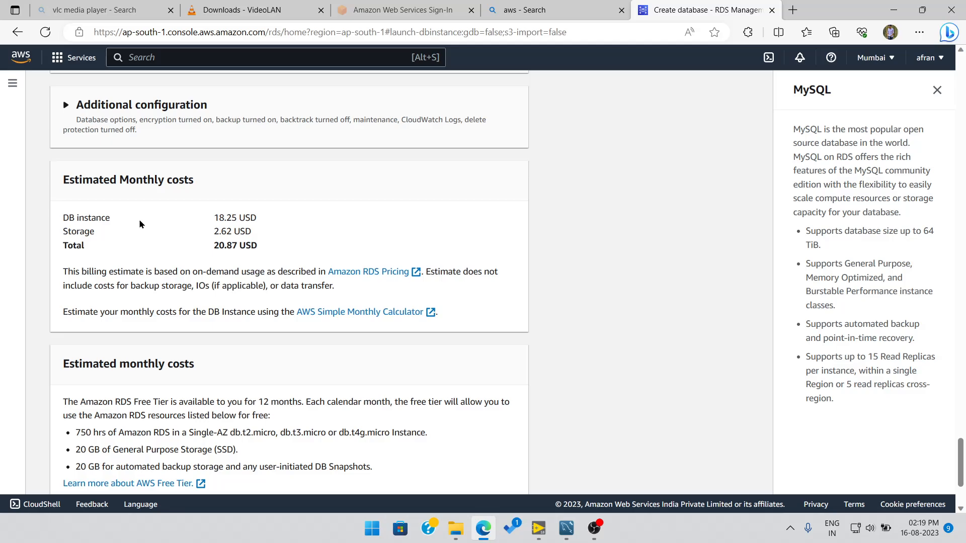
{"action": "scroll", "coordinate": [209, 134], "scroll_direction": "down", "scroll_amount": 3}
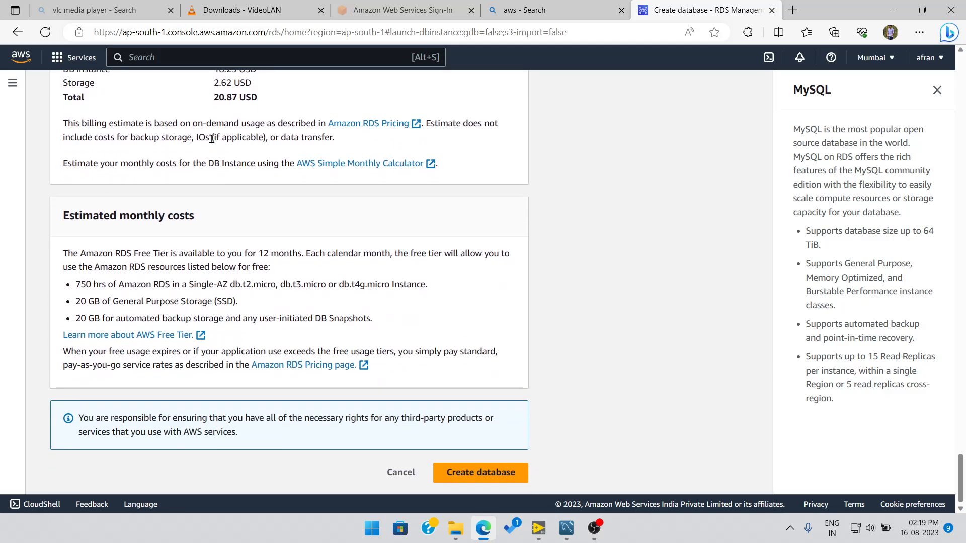
{"action": "left_click", "coordinate": [506, 476]}
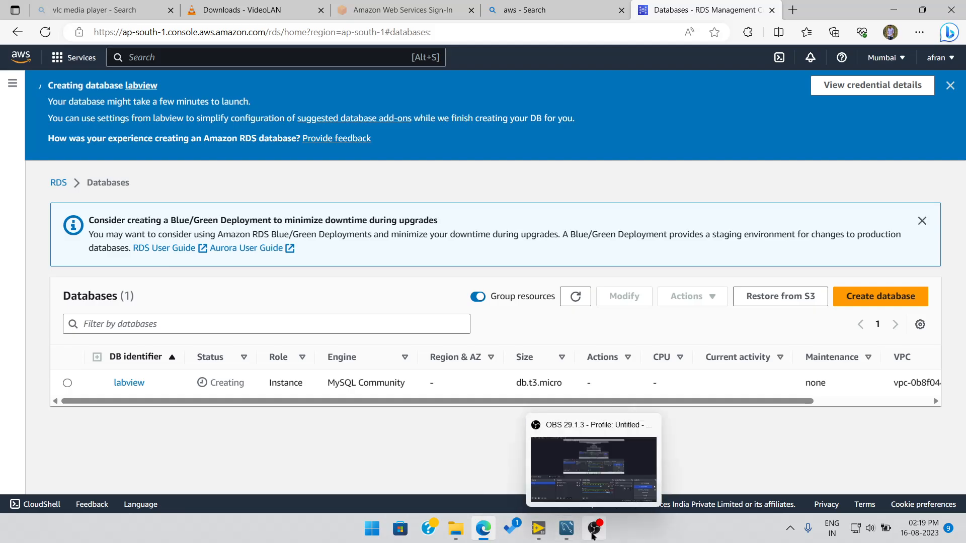
{"action": "left_click", "coordinate": [568, 529]}
{"action": "left_click", "coordinate": [594, 529]}
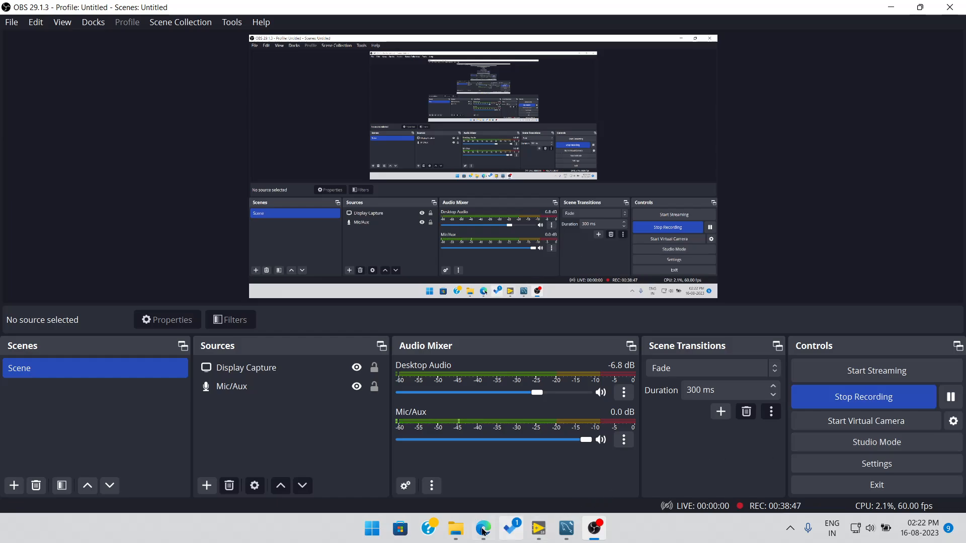
{"action": "left_click", "coordinate": [483, 528]}
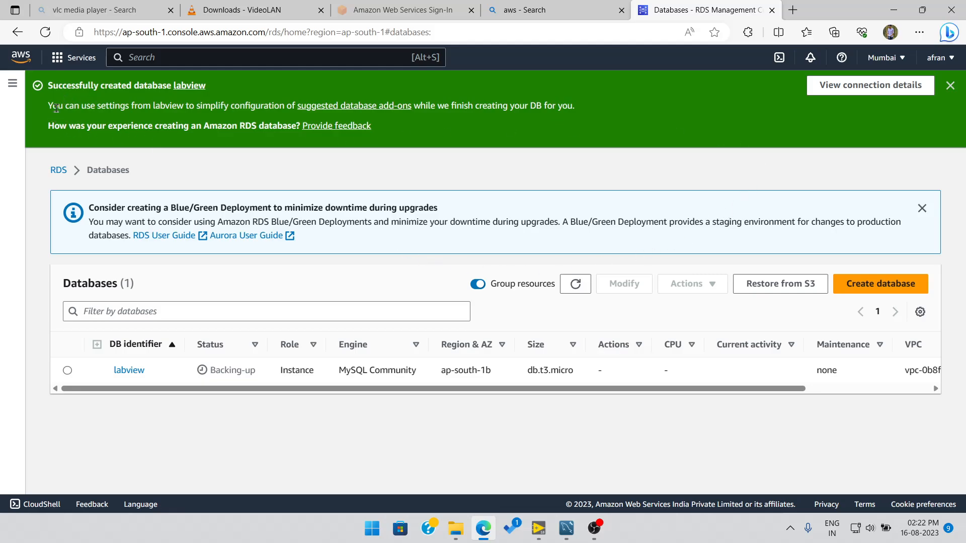
Open the connection details of the new labview database and examine its endpoint.
{"action": "left_click", "coordinate": [839, 93]}
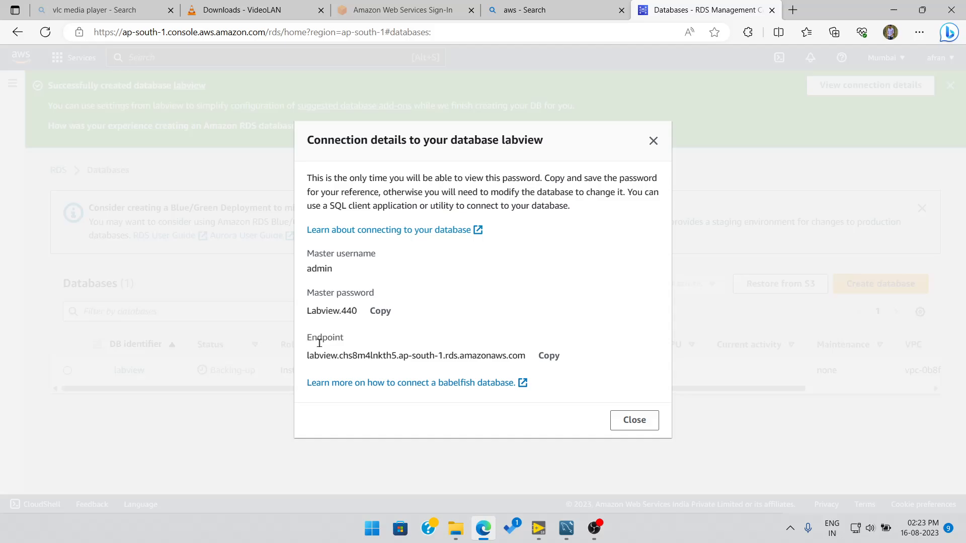
{"action": "left_click_drag", "start_coordinate": [314, 356], "coordinate": [520, 362]}
{"action": "left_click", "coordinate": [428, 352]}
Switch to MySQL Workbench and start a new connection named online database.
{"action": "left_click", "coordinate": [566, 528]}
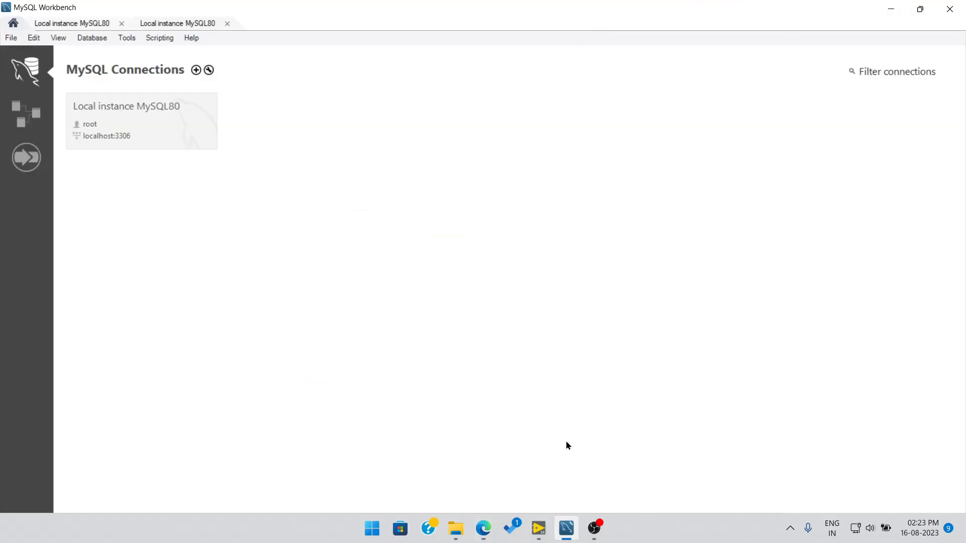
{"action": "left_click", "coordinate": [196, 72]}
{"action": "left_click", "coordinate": [356, 132]}
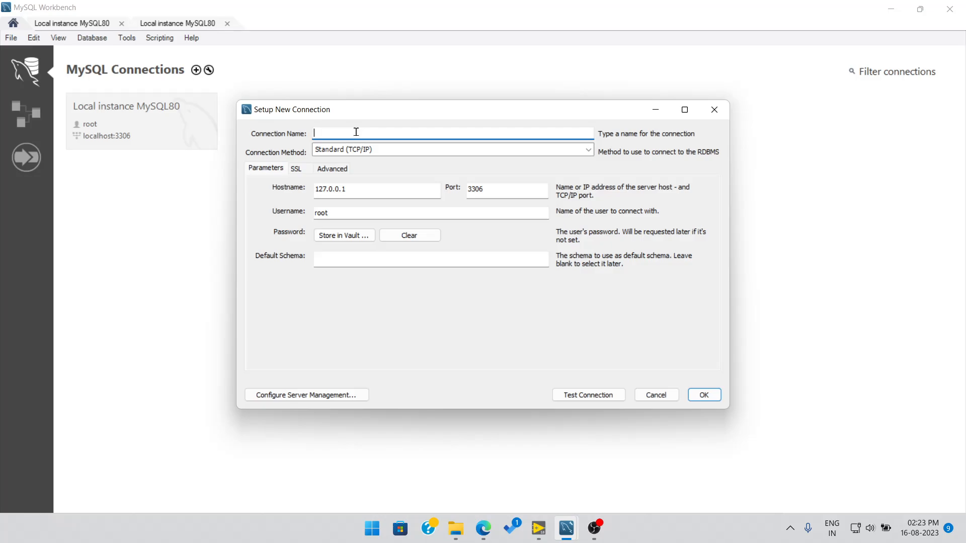
{"action": "type", "text": "online database"}
Copy the endpoint from the RDS connection details and replace the new connection's hostname in MySQL Workbench with it.
{"action": "left_click", "coordinate": [350, 189]}
{"action": "left_click_drag", "start_coordinate": [350, 189], "coordinate": [310, 189]}
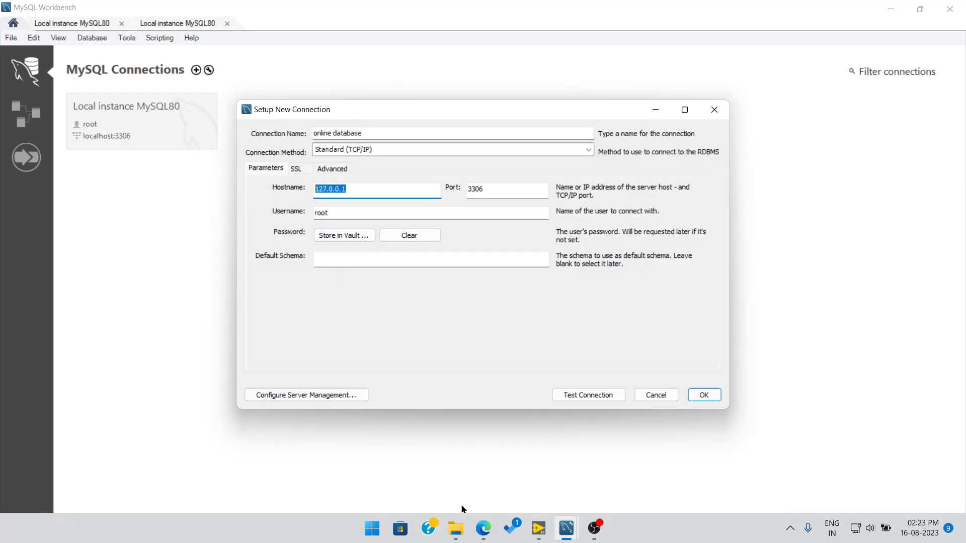
{"action": "left_click", "coordinate": [483, 529]}
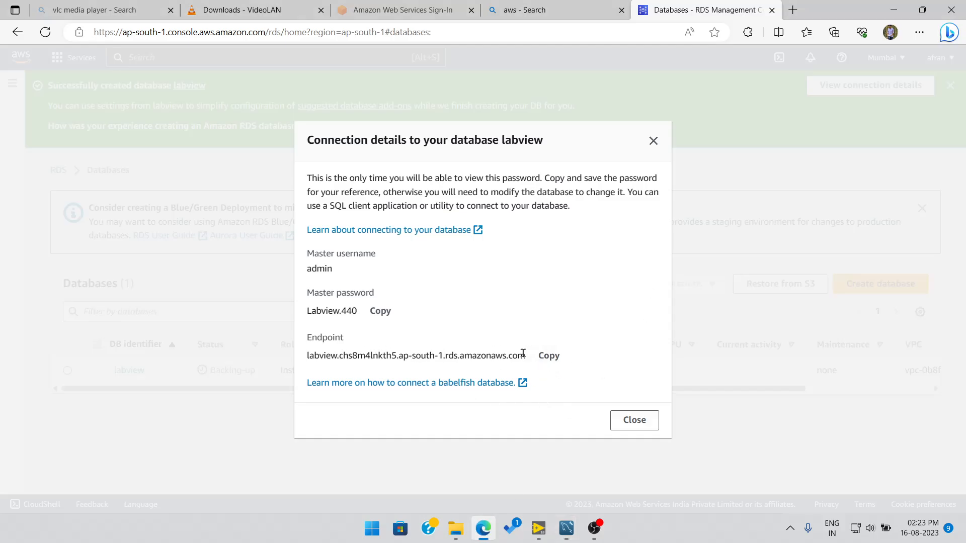
{"action": "left_click", "coordinate": [548, 358]}
{"action": "mouse_move", "coordinate": [574, 538]}
{"action": "left_click", "coordinate": [575, 478]}
{"action": "key", "text": "ctrl+v"}
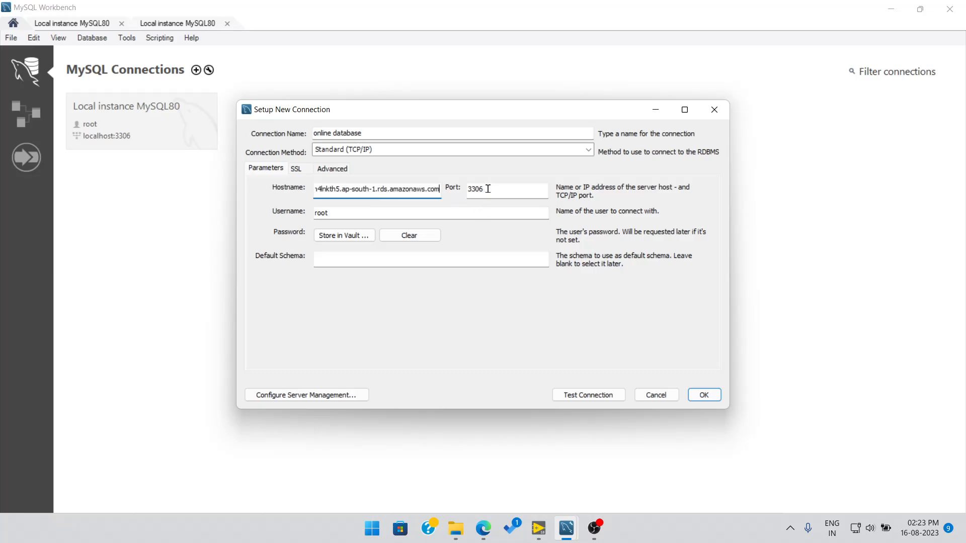
Set the connection's username to admin and store the database's master password in the vault.
{"action": "key", "text": "Tab"}
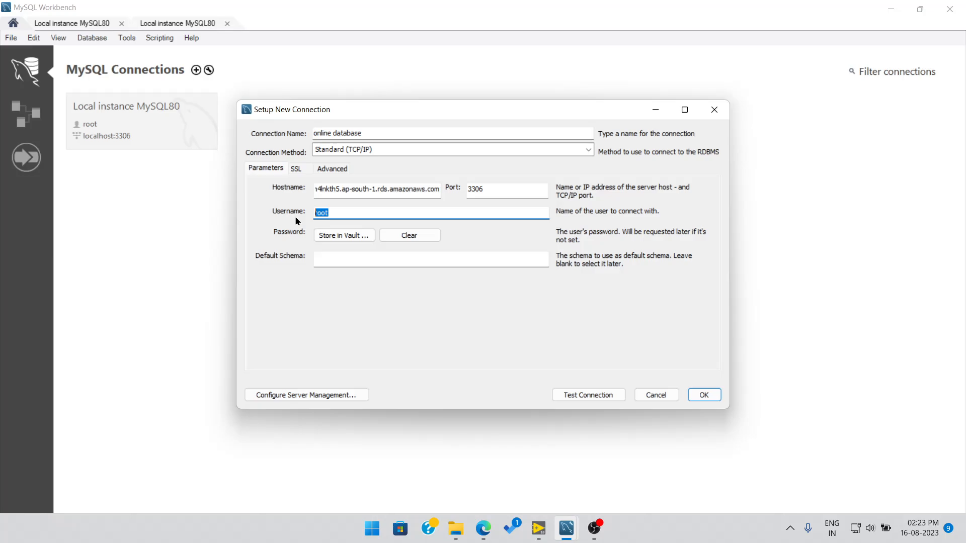
{"action": "type", "text": "admin"}
{"action": "left_click", "coordinate": [344, 235]}
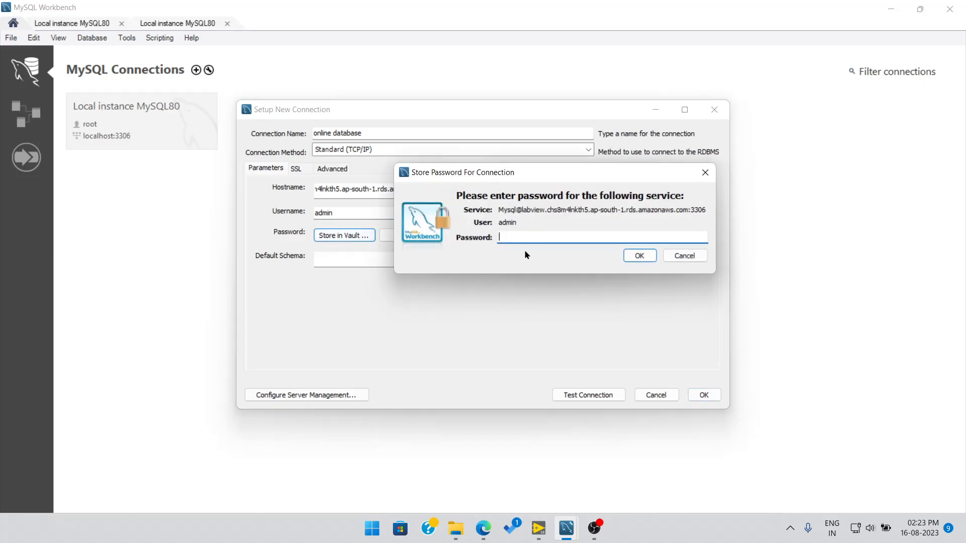
{"action": "type", "text": "*"}
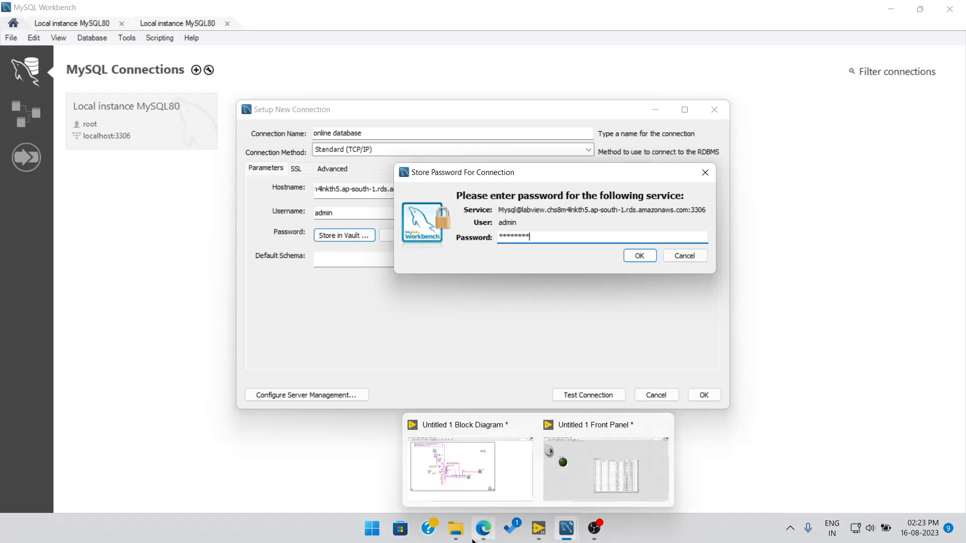
{"action": "left_click", "coordinate": [482, 488]}
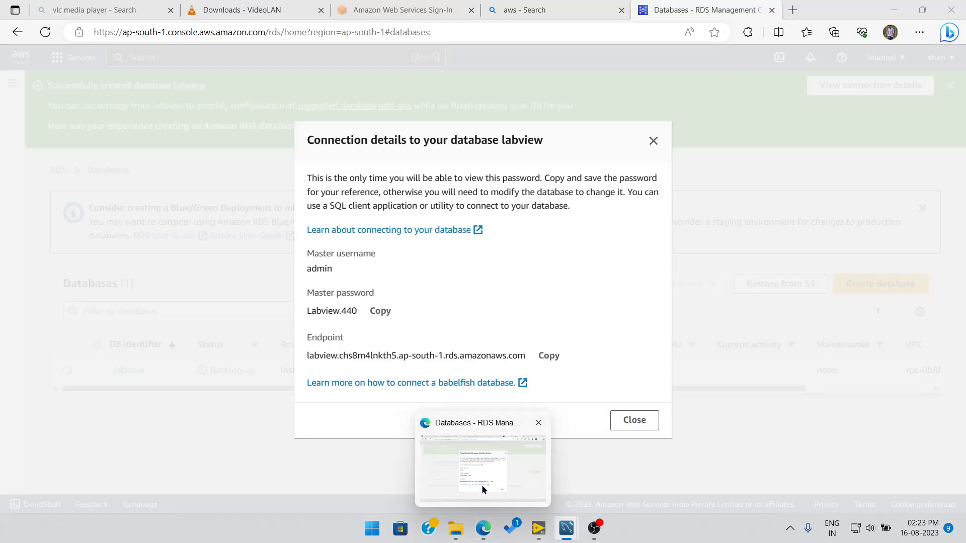
{"action": "left_click", "coordinate": [566, 528]}
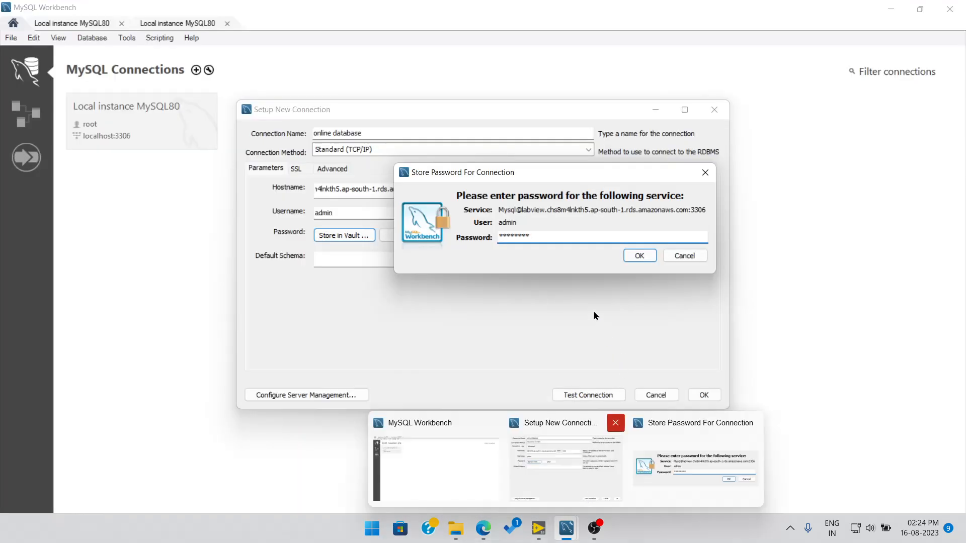
{"action": "type", "text": "*"}
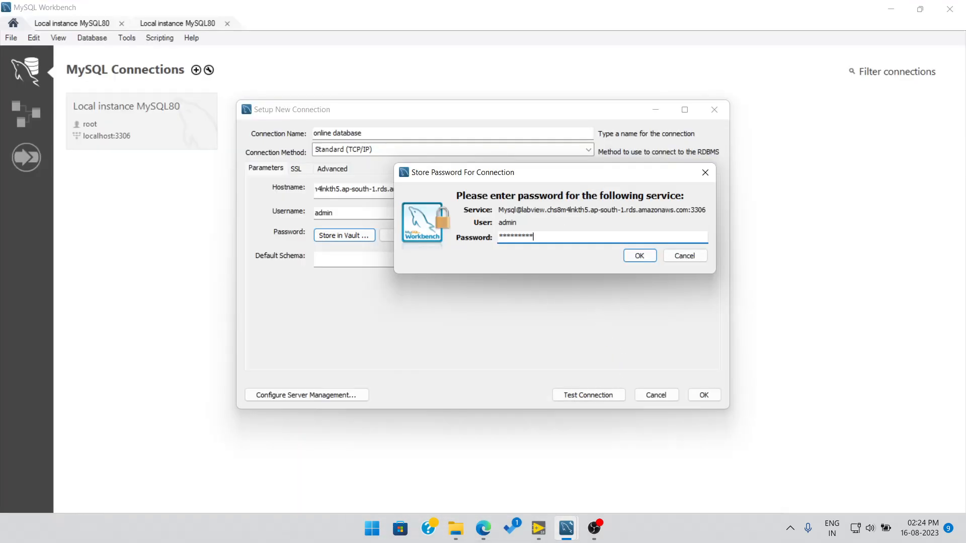
{"action": "left_click", "coordinate": [635, 256]}
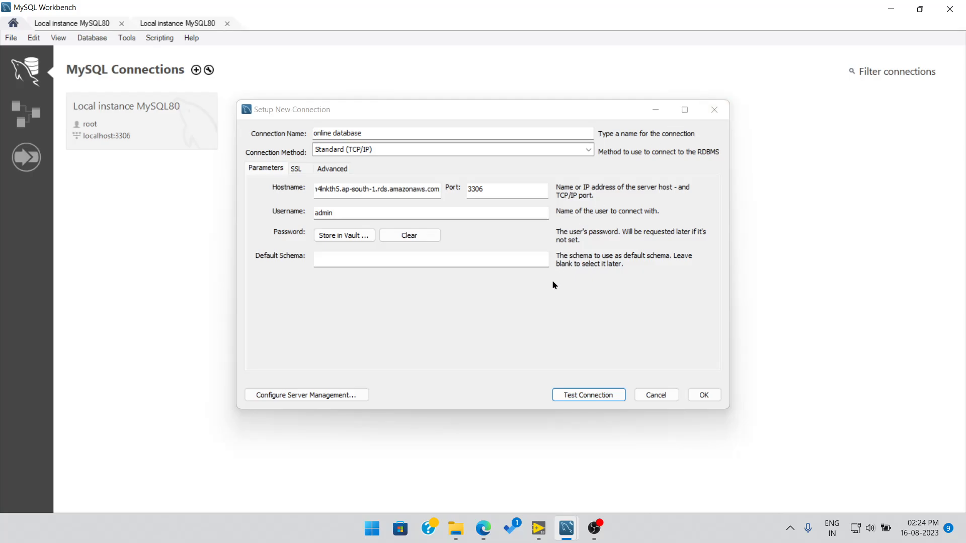
Switch back to the RDS console and review the labview database's connection details, closing them when done.
{"action": "left_click", "coordinate": [483, 529]}
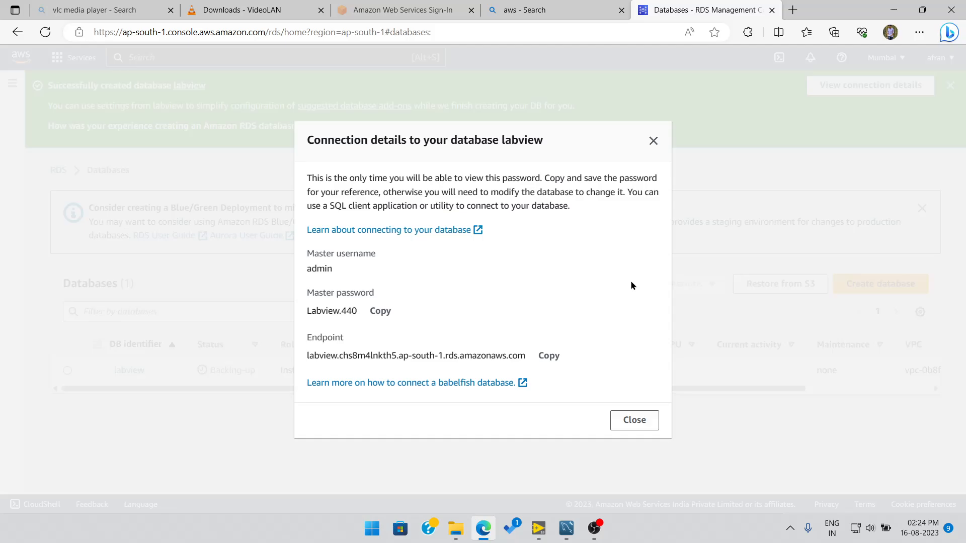
{"action": "left_click", "coordinate": [622, 424]}
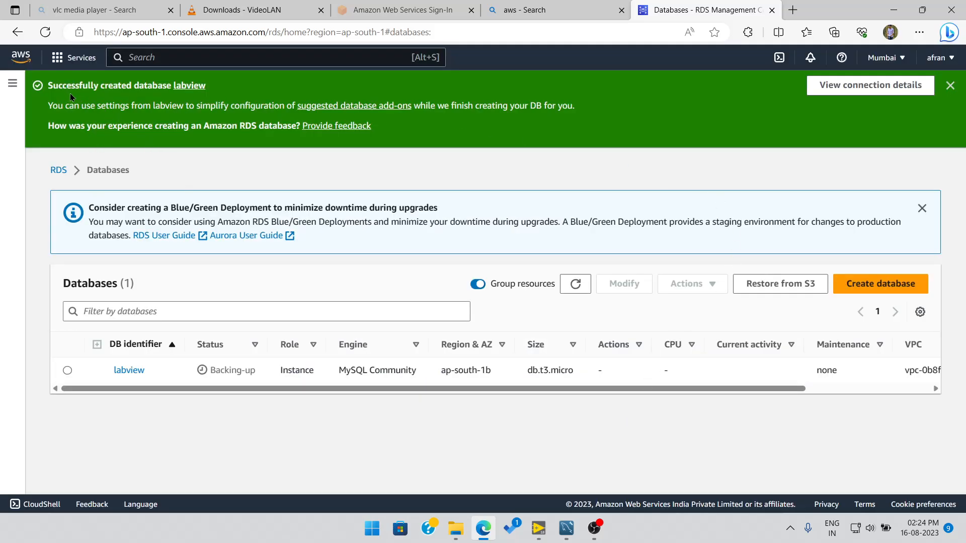
{"action": "left_click", "coordinate": [882, 88]}
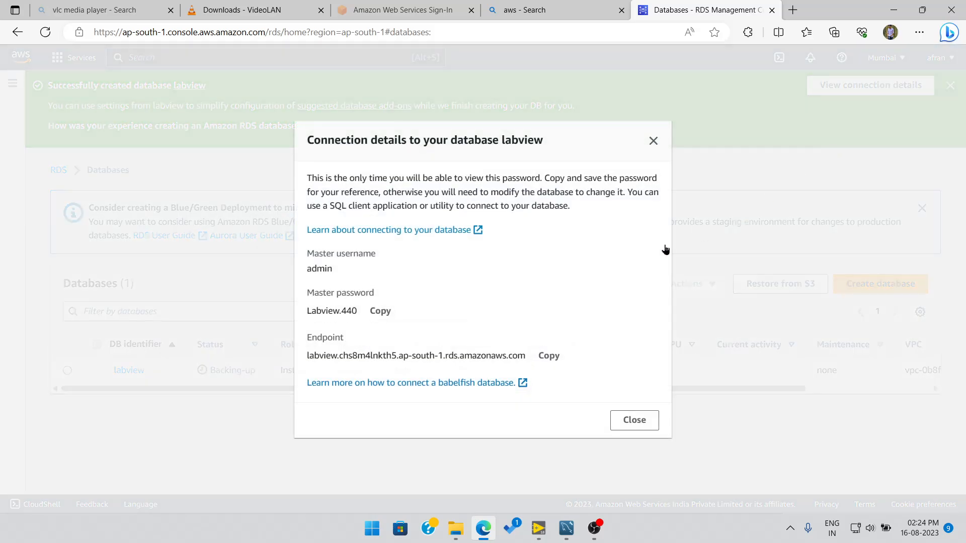
{"action": "left_click", "coordinate": [653, 142]}
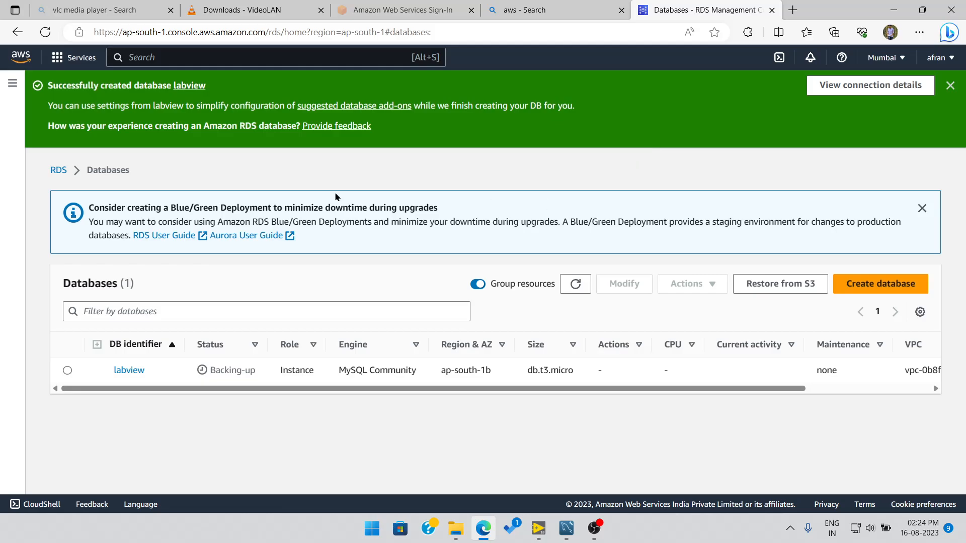
{"action": "left_click", "coordinate": [857, 93]}
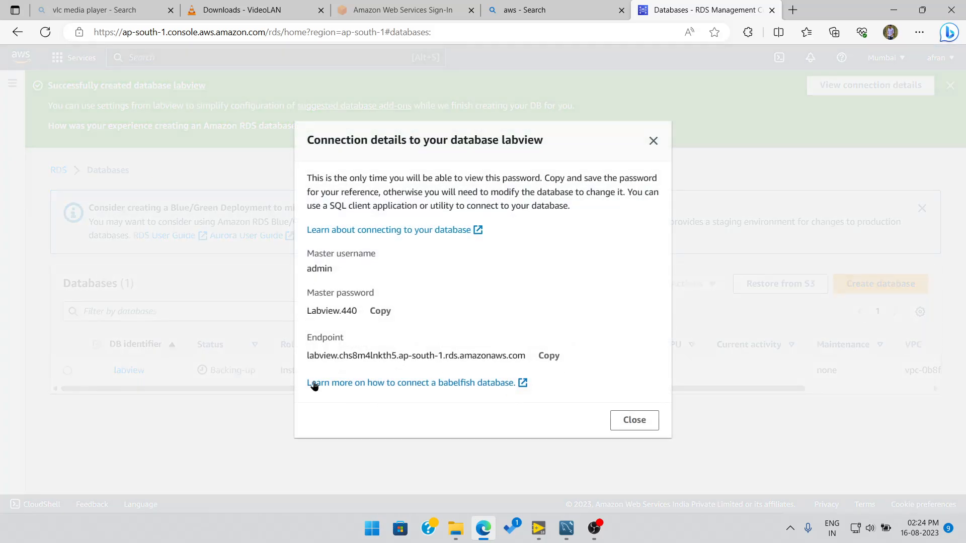
{"action": "left_click", "coordinate": [634, 419]}
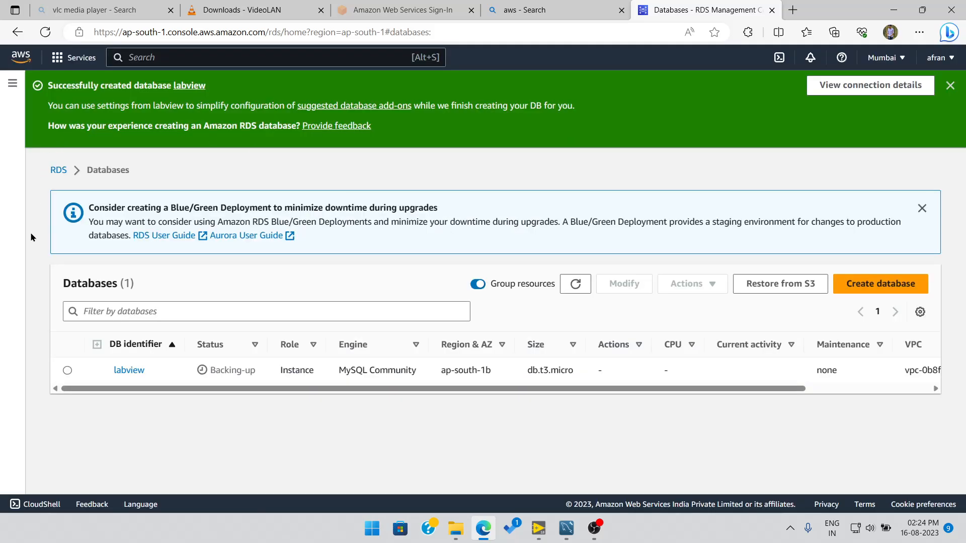
{"action": "left_click", "coordinate": [861, 96]}
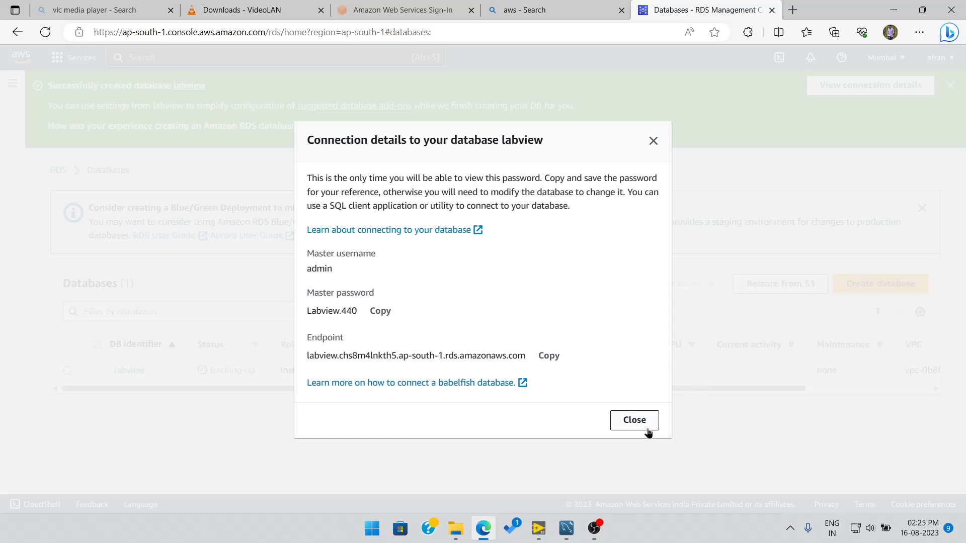
{"action": "left_click", "coordinate": [653, 141]}
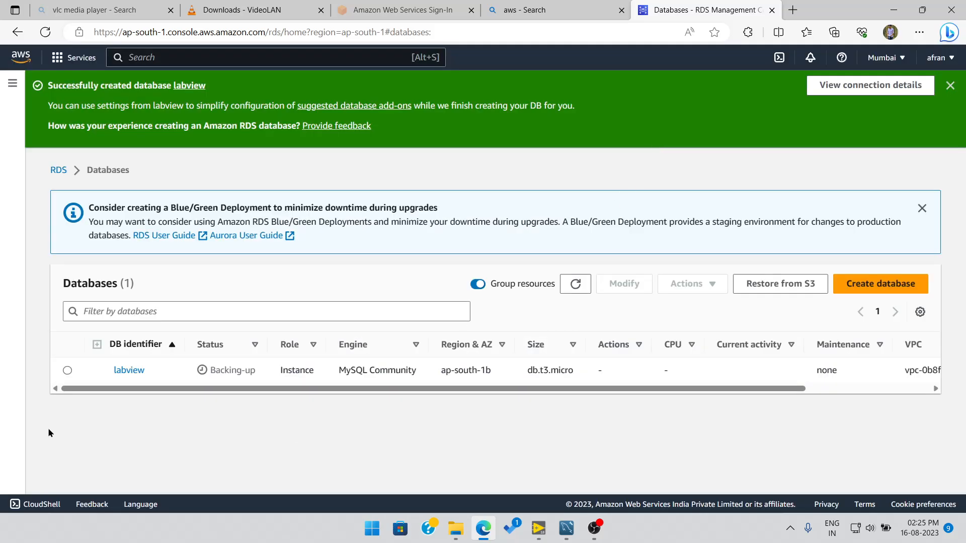
Open the labview database's details in RDS and check its endpoint against the hostname of the new connection in MySQL Workbench.
{"action": "left_click", "coordinate": [128, 370]}
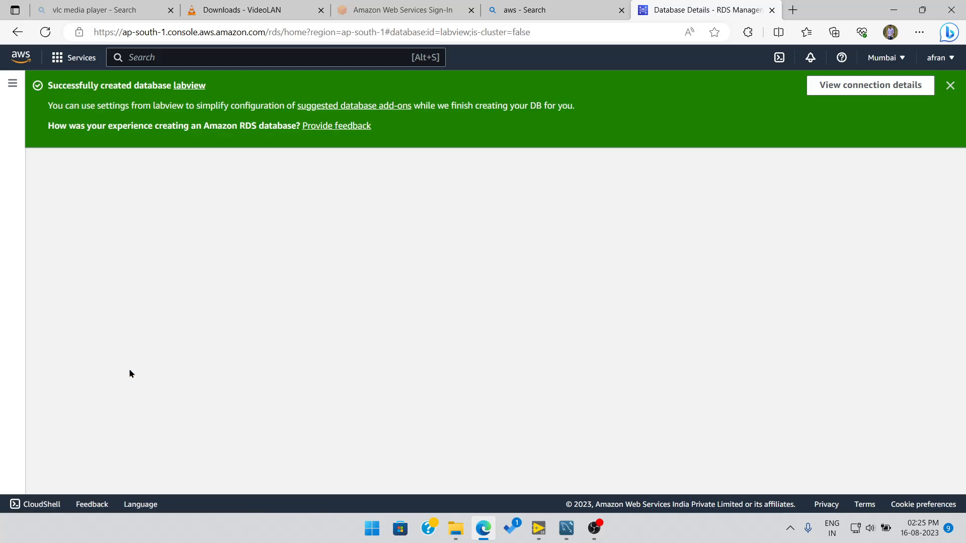
{"action": "scroll", "coordinate": [151, 362], "scroll_direction": "down", "scroll_amount": 6}
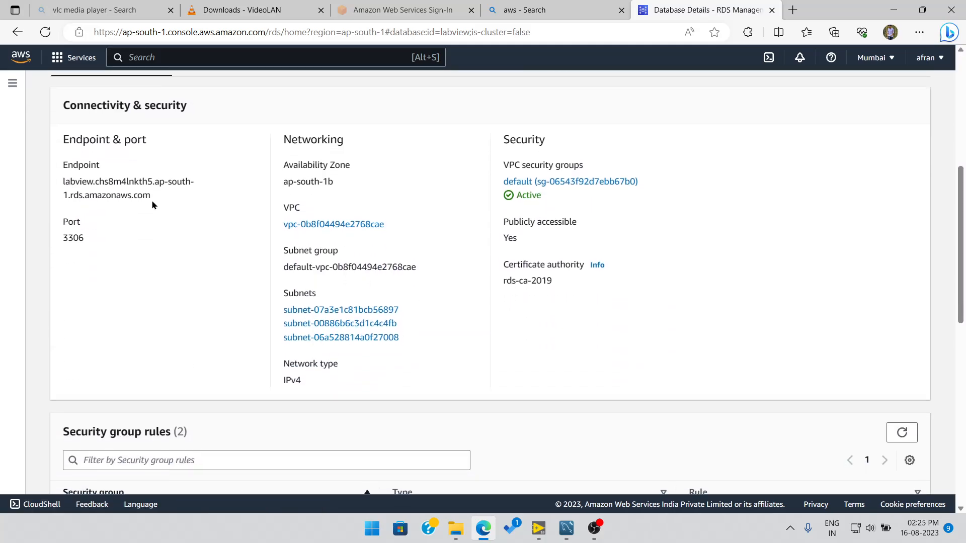
{"action": "left_click_drag", "start_coordinate": [146, 196], "coordinate": [47, 183]}
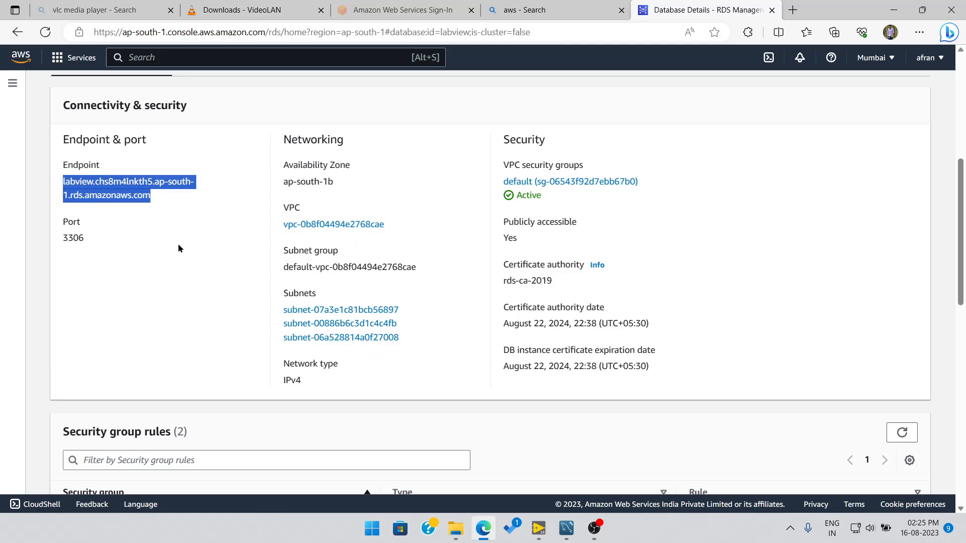
{"action": "scroll", "coordinate": [206, 224], "scroll_direction": "up", "scroll_amount": 6}
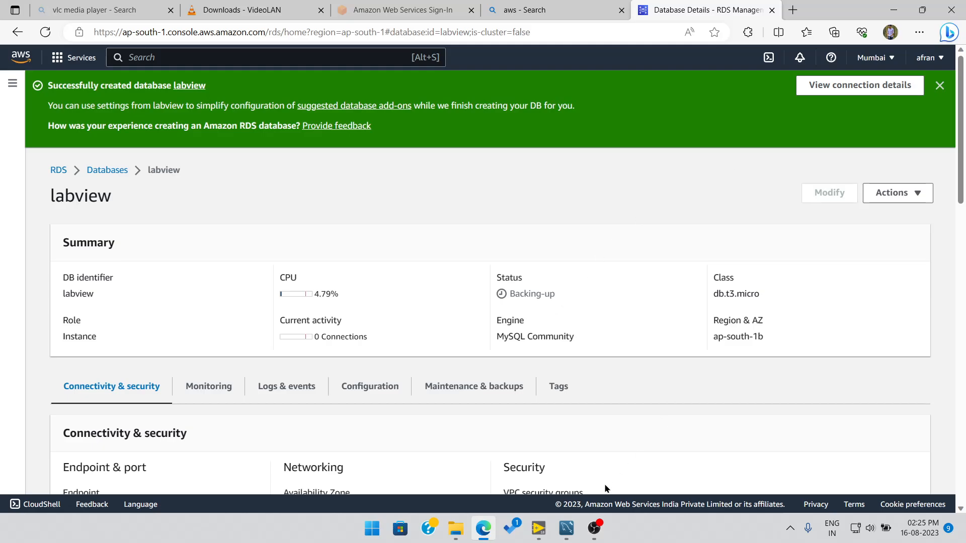
{"action": "mouse_move", "coordinate": [567, 528]}
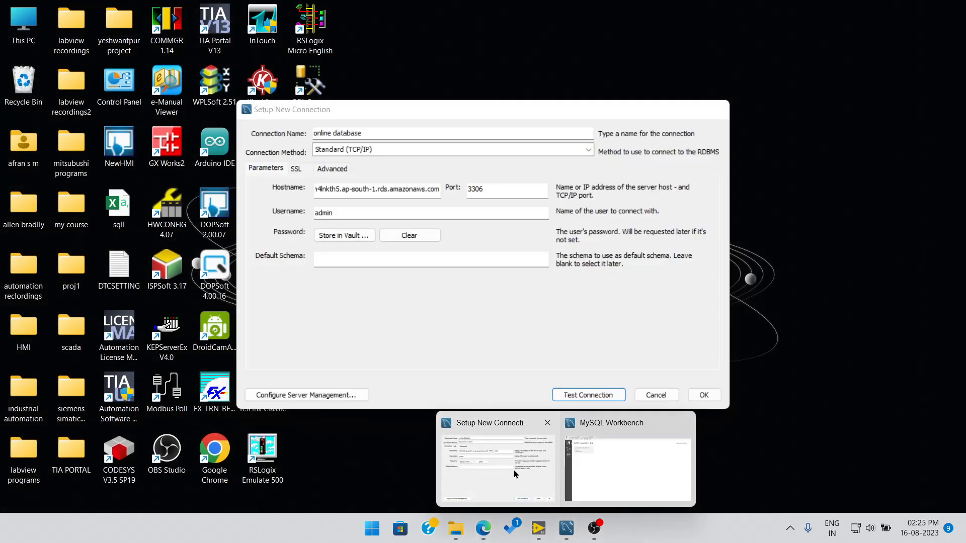
{"action": "left_click", "coordinate": [513, 471]}
Return to the labview database's details in the browser, open its default VPC security group and start editing the group's inbound rules.
{"action": "left_click", "coordinate": [482, 528]}
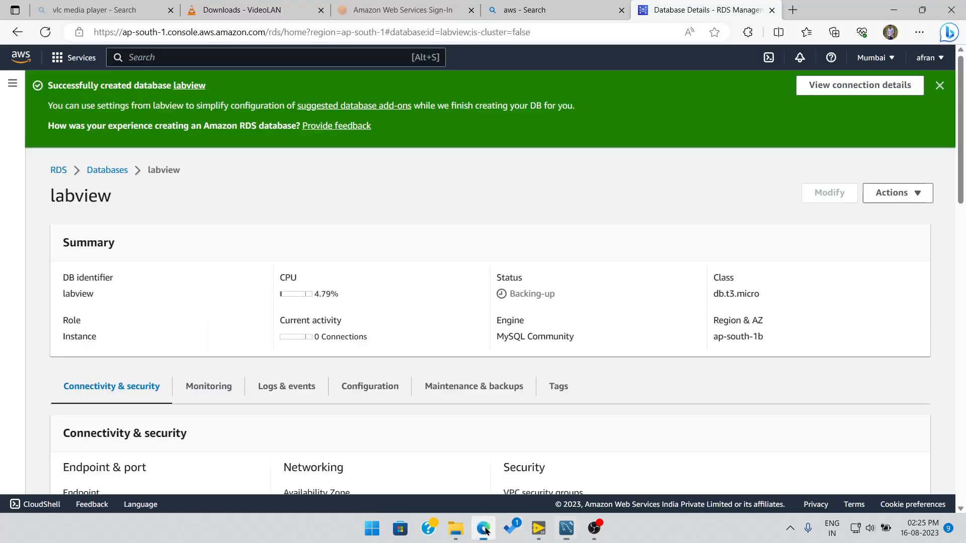
{"action": "scroll", "coordinate": [231, 336], "scroll_direction": "down", "scroll_amount": 4}
{"action": "triple_click", "coordinate": [170, 341]}
{"action": "left_click", "coordinate": [151, 350]}
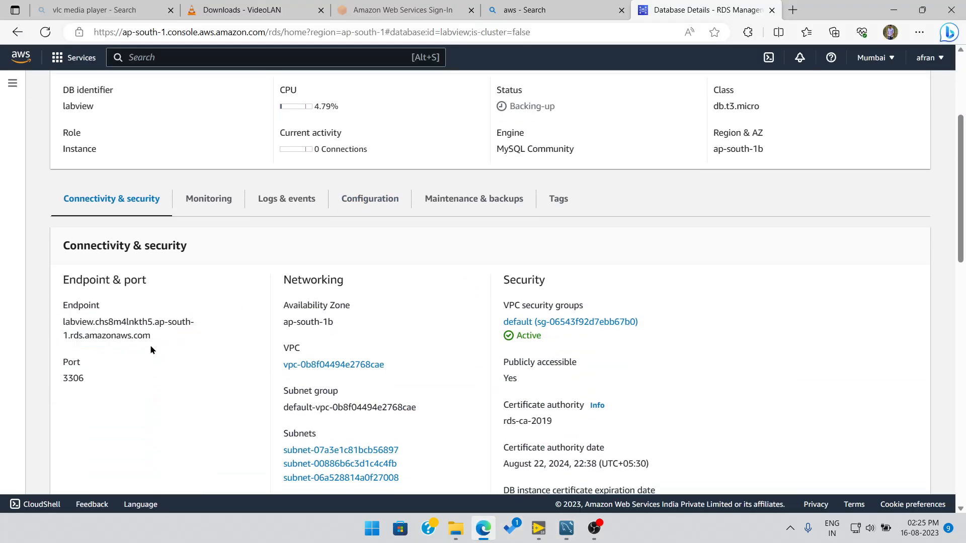
{"action": "scroll", "coordinate": [254, 258], "scroll_direction": "down", "scroll_amount": 4}
{"action": "scroll", "coordinate": [258, 259], "scroll_direction": "up", "scroll_amount": 4}
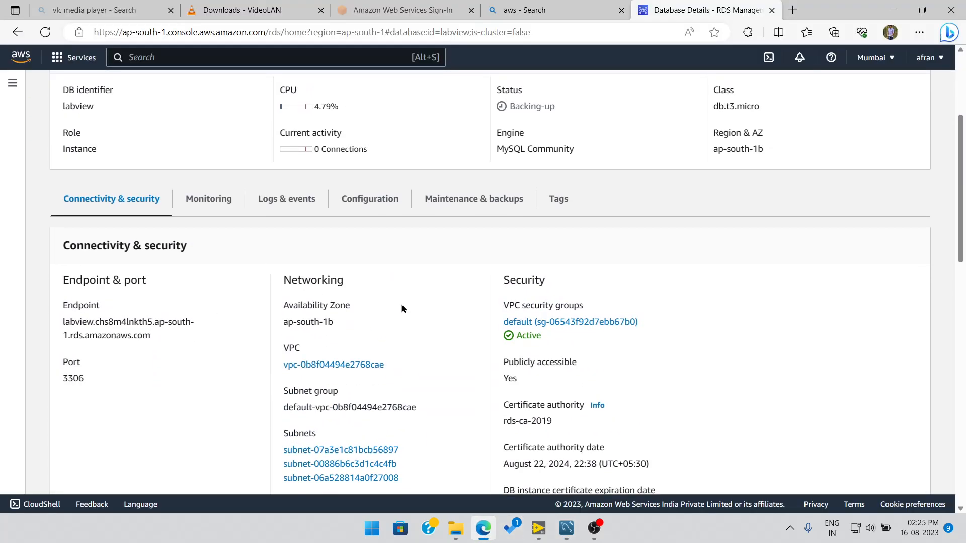
{"action": "left_click", "coordinate": [585, 324]}
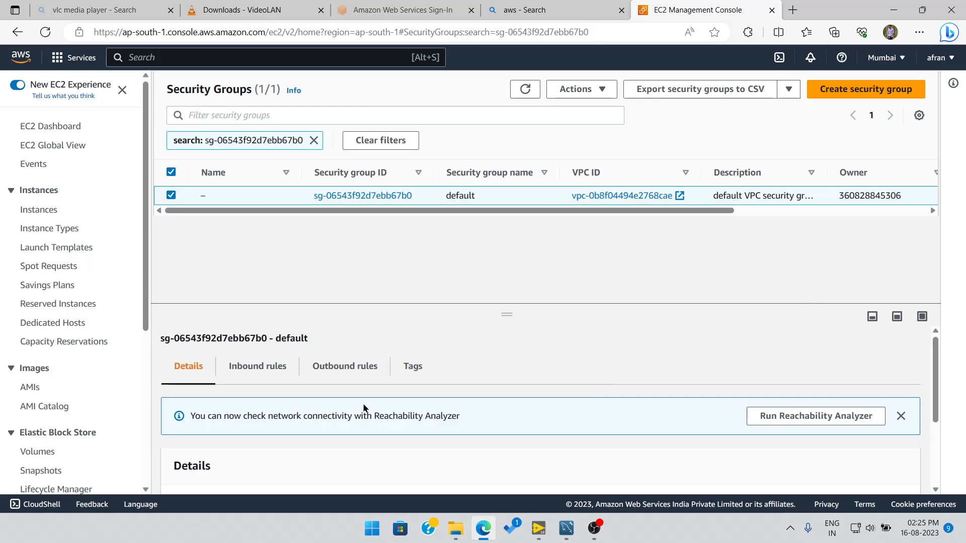
{"action": "left_click", "coordinate": [283, 371]}
{"action": "scroll", "coordinate": [611, 360], "scroll_direction": "down", "scroll_amount": 2}
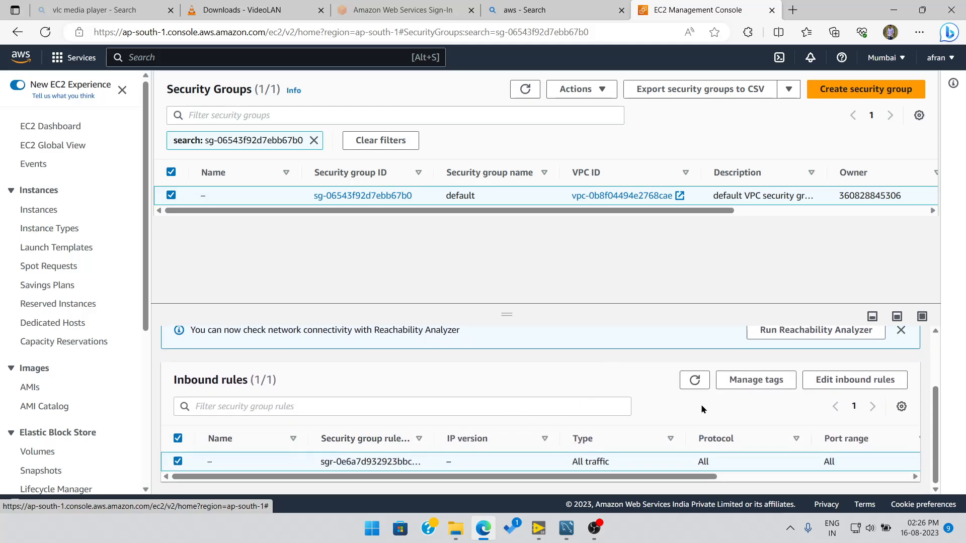
{"action": "left_click", "coordinate": [856, 382]}
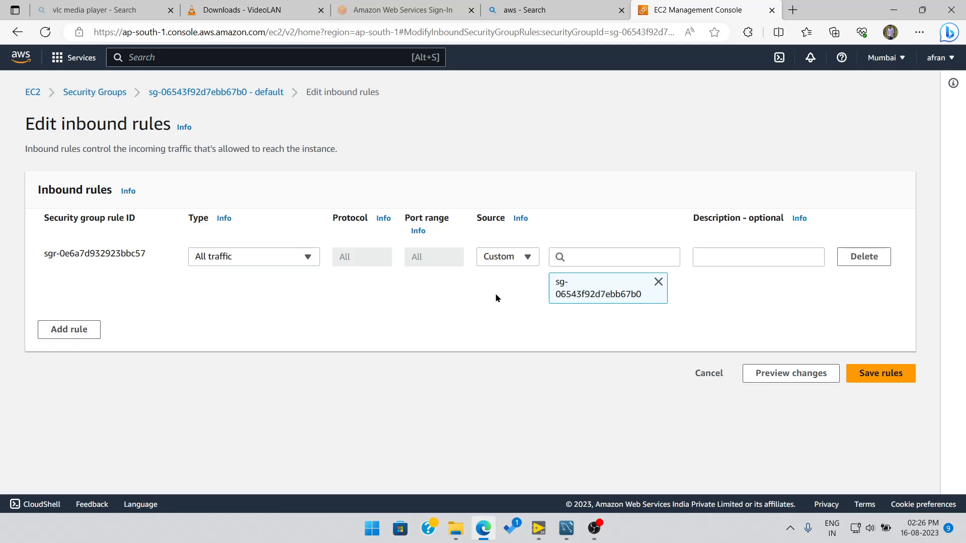
Add an inbound rule allowing All traffic from Anywhere-IPv4 (0.0.0.0/0) and save the security group's rules.
{"action": "left_click", "coordinate": [69, 330]}
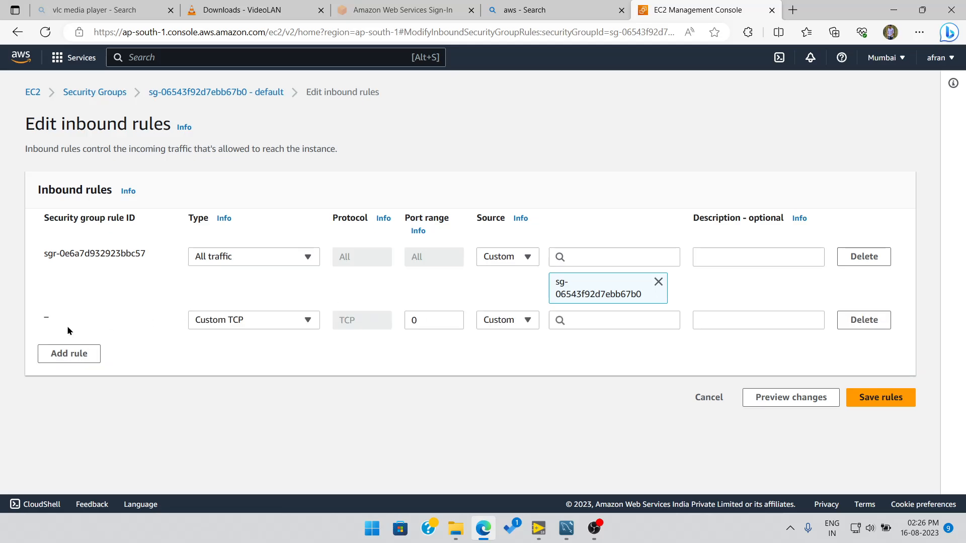
{"action": "left_click", "coordinate": [308, 321]}
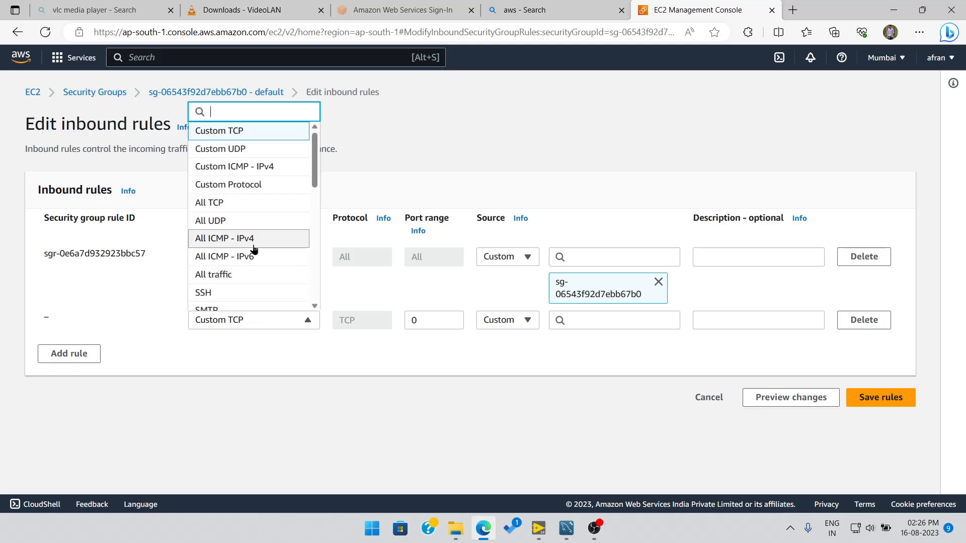
{"action": "left_click", "coordinate": [250, 275]}
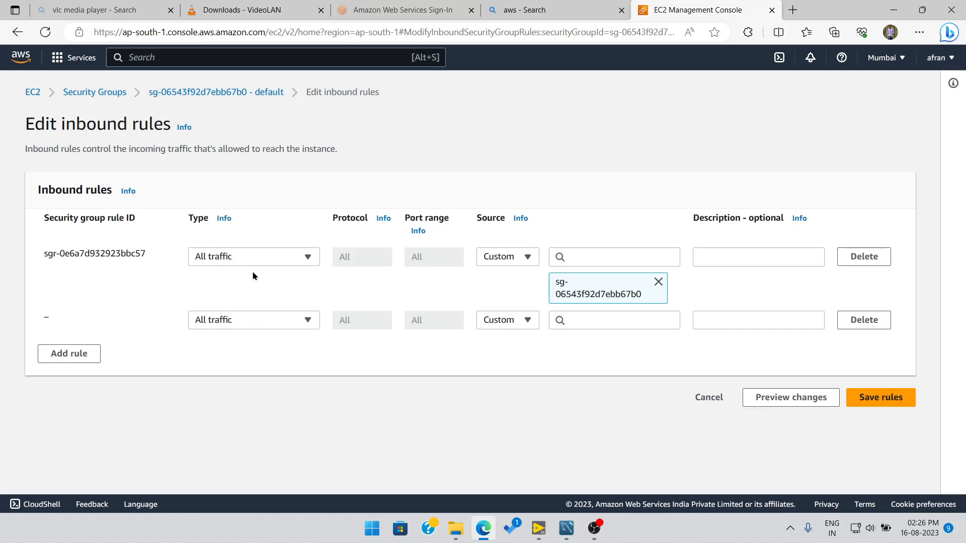
{"action": "left_click", "coordinate": [527, 320]}
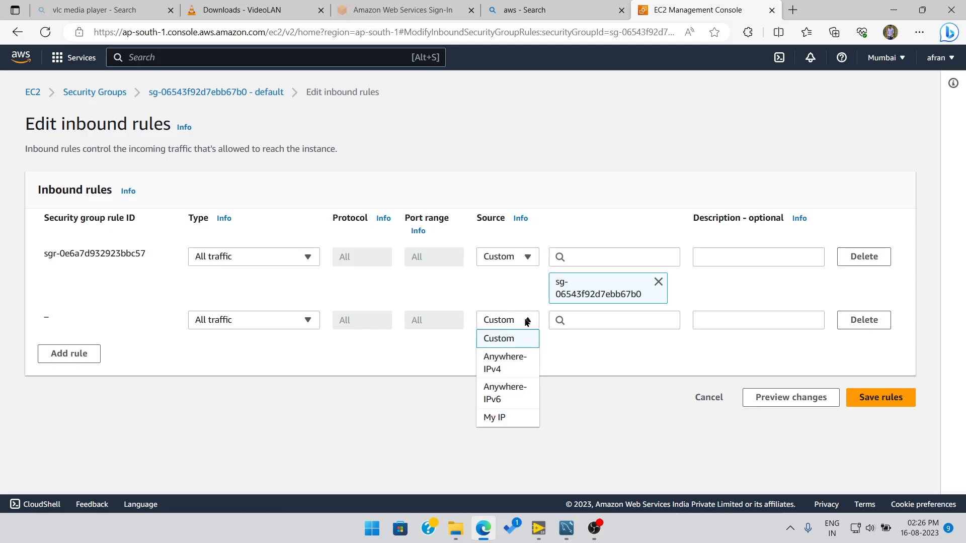
{"action": "left_click", "coordinate": [511, 369]}
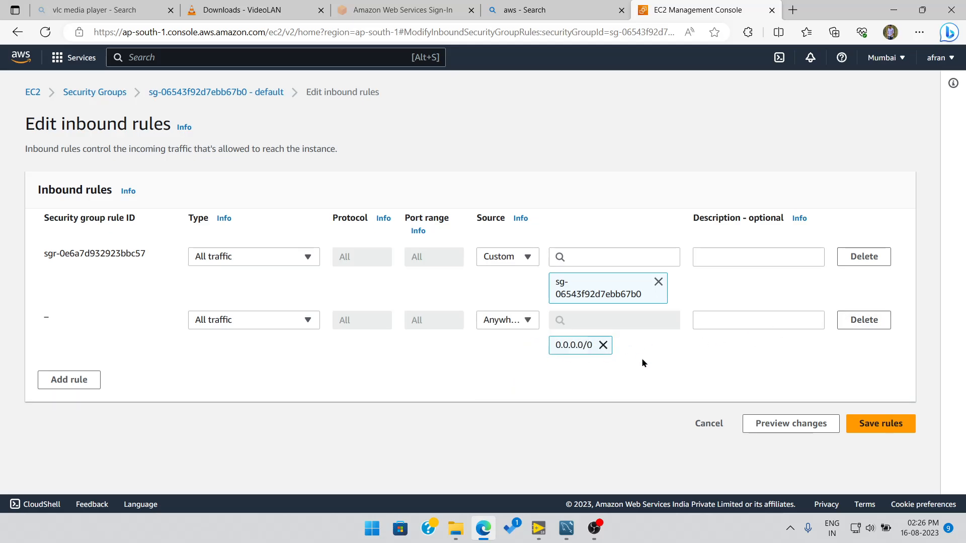
{"action": "left_click", "coordinate": [863, 426]}
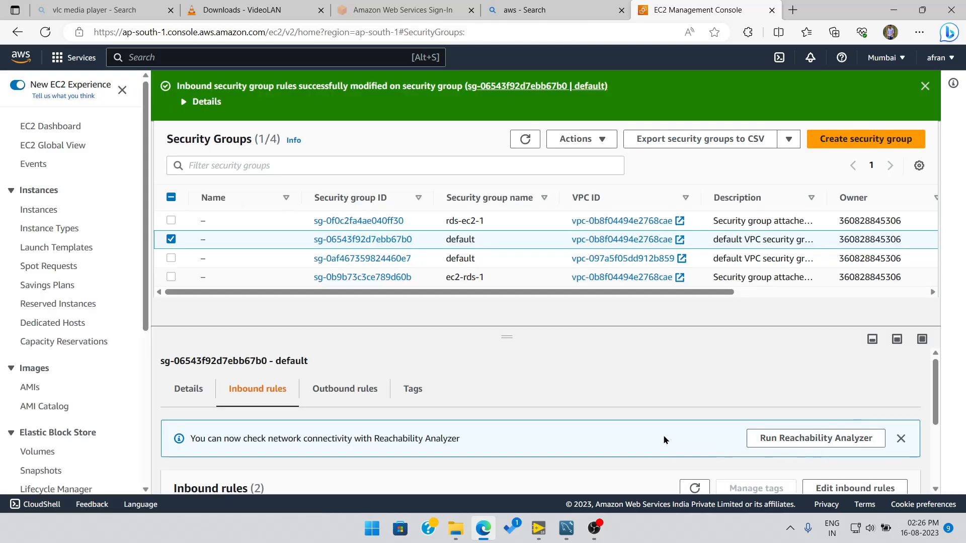
Switch to MySQL Workbench, test the online database connection and save it.
{"action": "mouse_move", "coordinate": [575, 538]}
{"action": "left_click", "coordinate": [513, 486]}
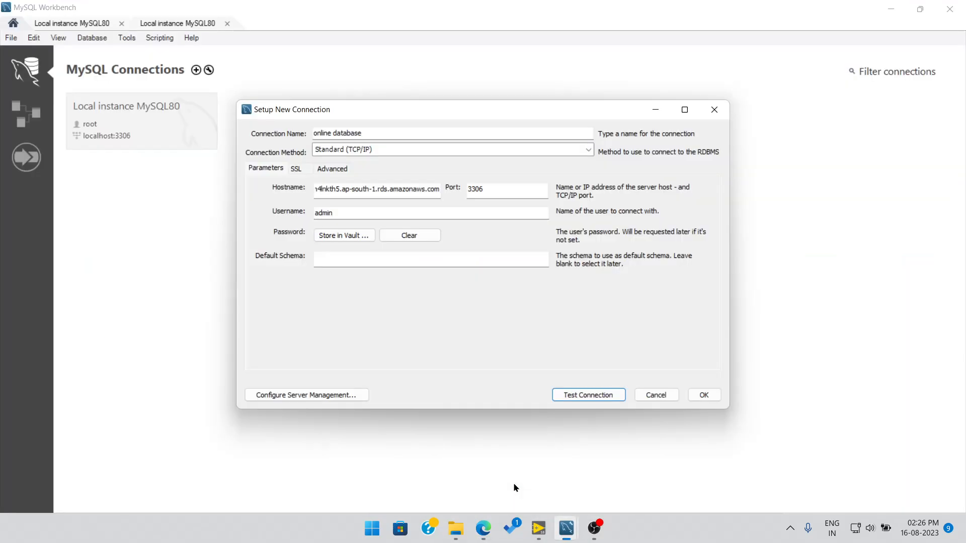
{"action": "left_click", "coordinate": [594, 397]}
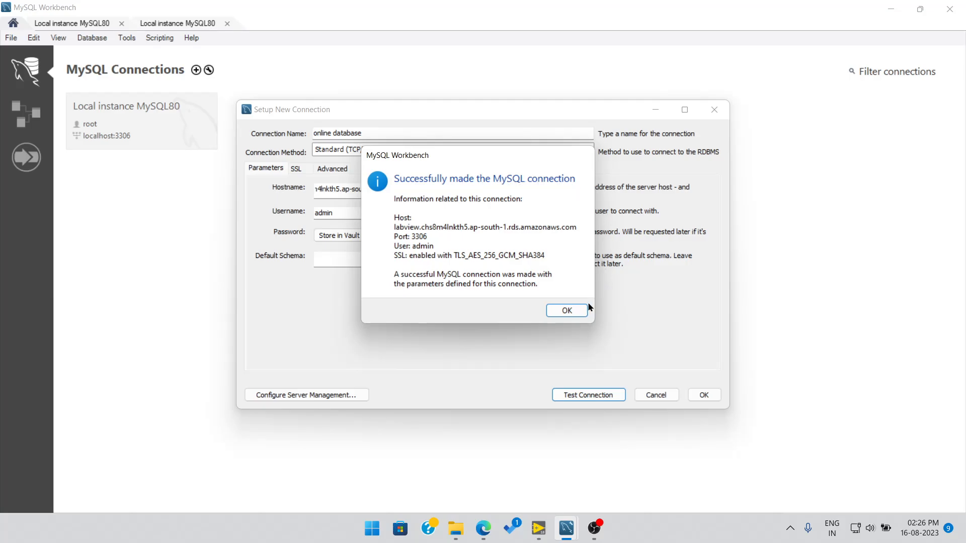
{"action": "left_click", "coordinate": [576, 314]}
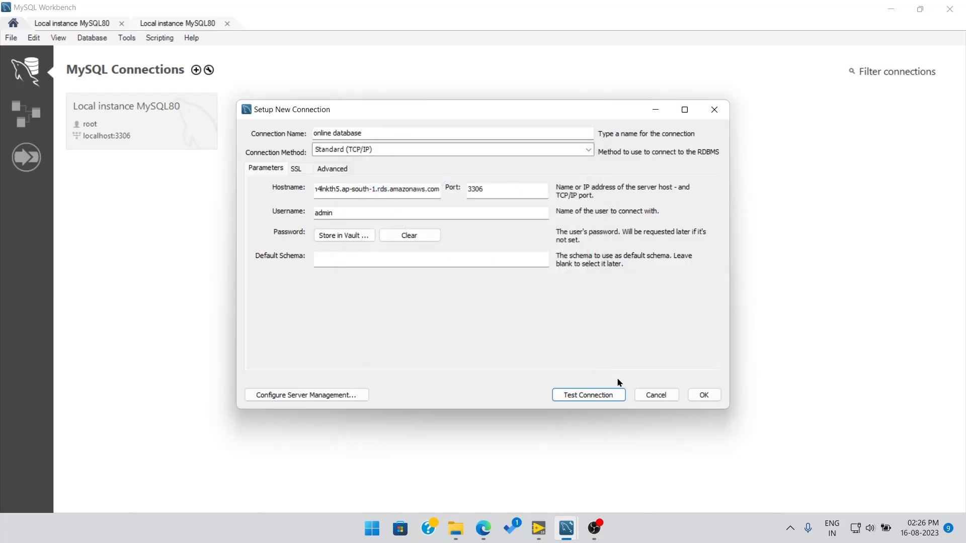
{"action": "left_click", "coordinate": [709, 399]}
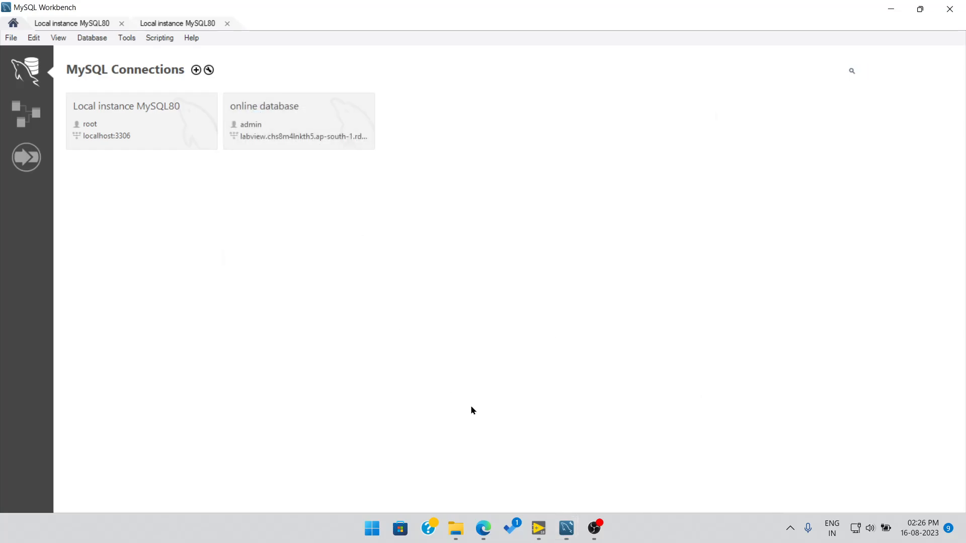
Switch to the browser, close the EC2 console and open the AWS Official Site from the aws search results.
{"action": "mouse_move", "coordinate": [567, 529]}
{"action": "left_click", "coordinate": [486, 531]}
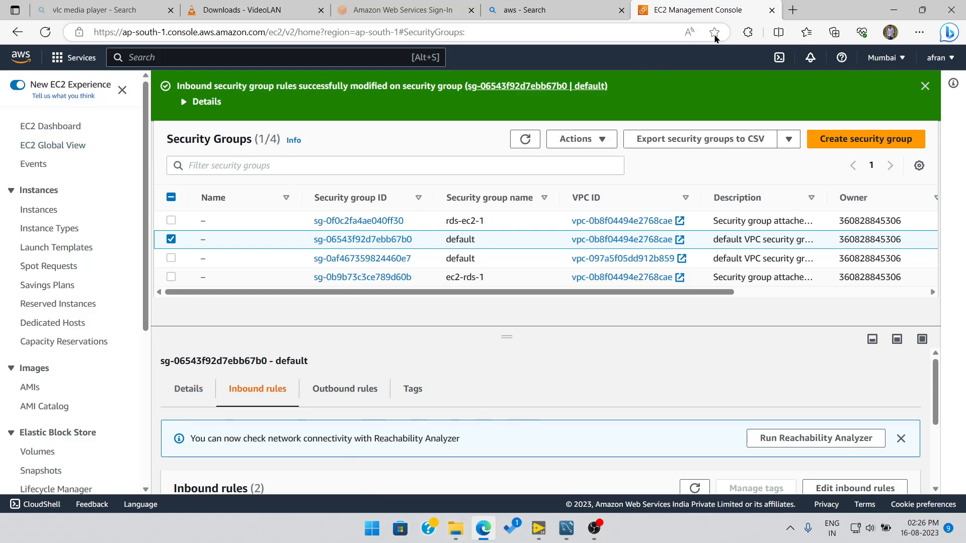
{"action": "left_click", "coordinate": [771, 10]}
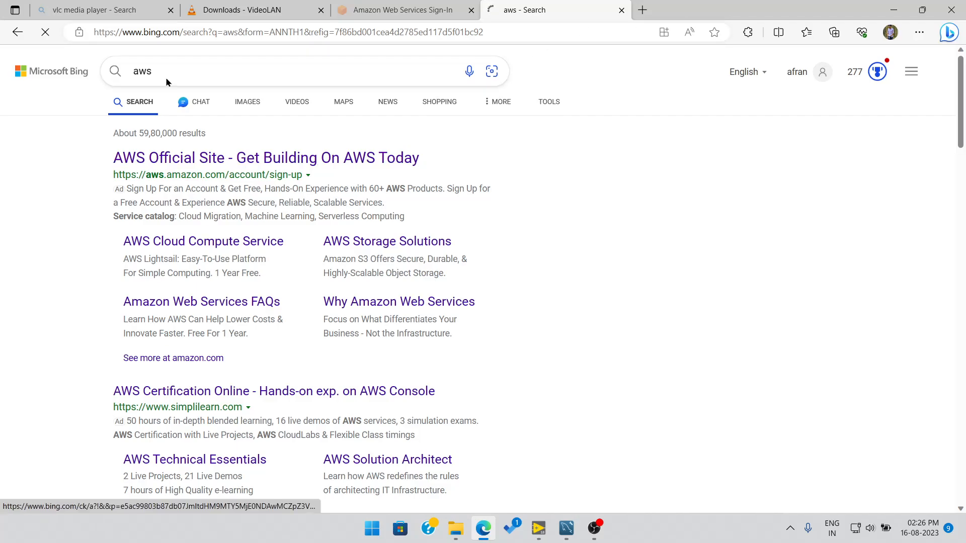
{"action": "left_click", "coordinate": [338, 157]}
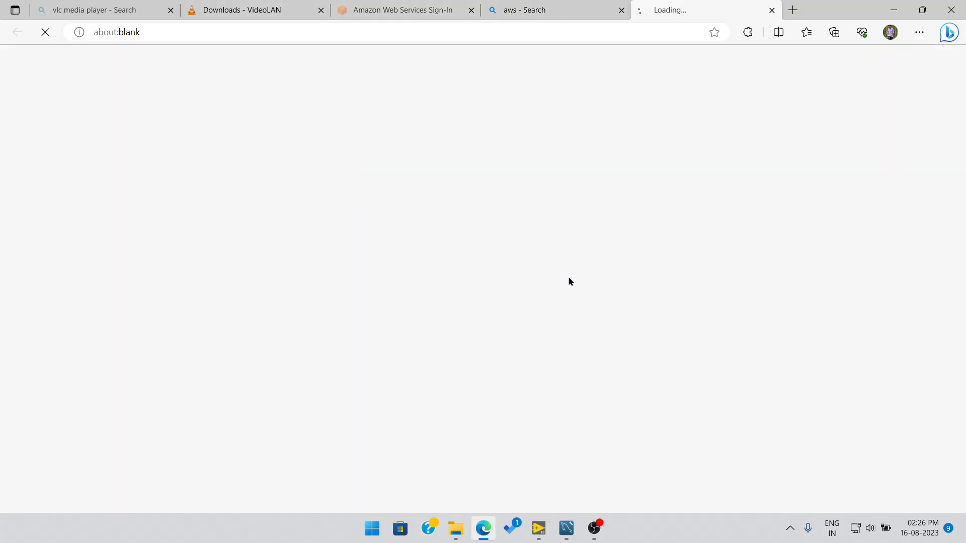
Switch to MySQL Workbench, open the online database connection and look at the contents of its sys schema.
{"action": "left_click", "coordinate": [567, 529]}
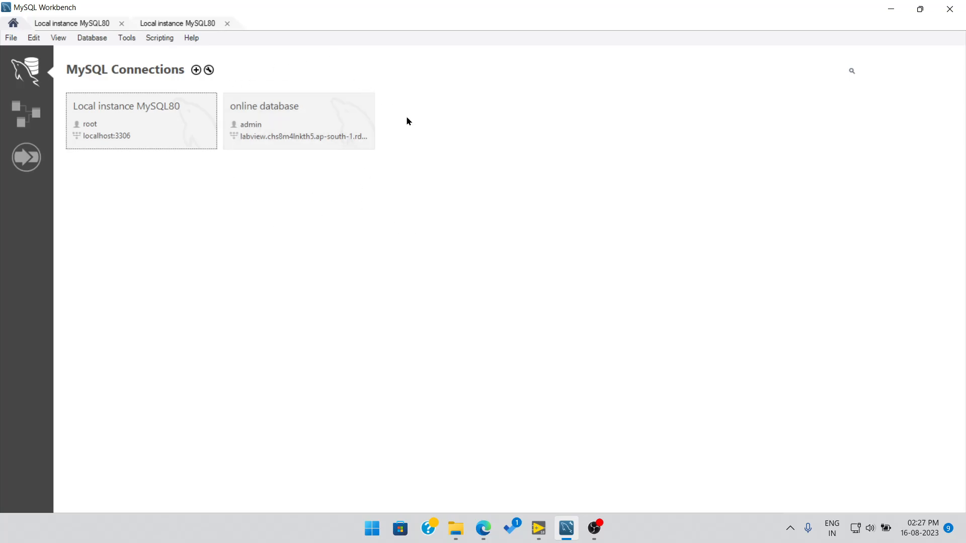
{"action": "left_click", "coordinate": [308, 119]}
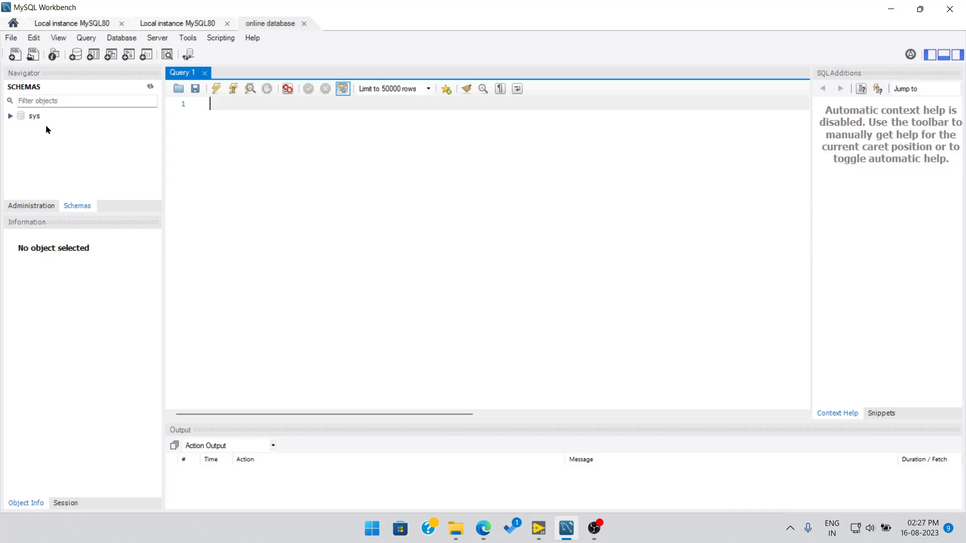
{"action": "left_click", "coordinate": [10, 116]}
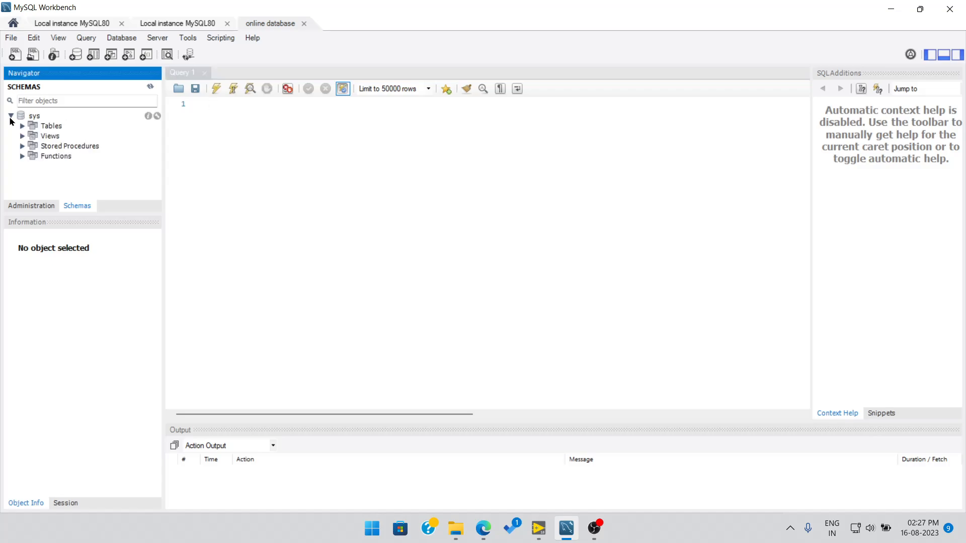
{"action": "left_click", "coordinate": [10, 116]}
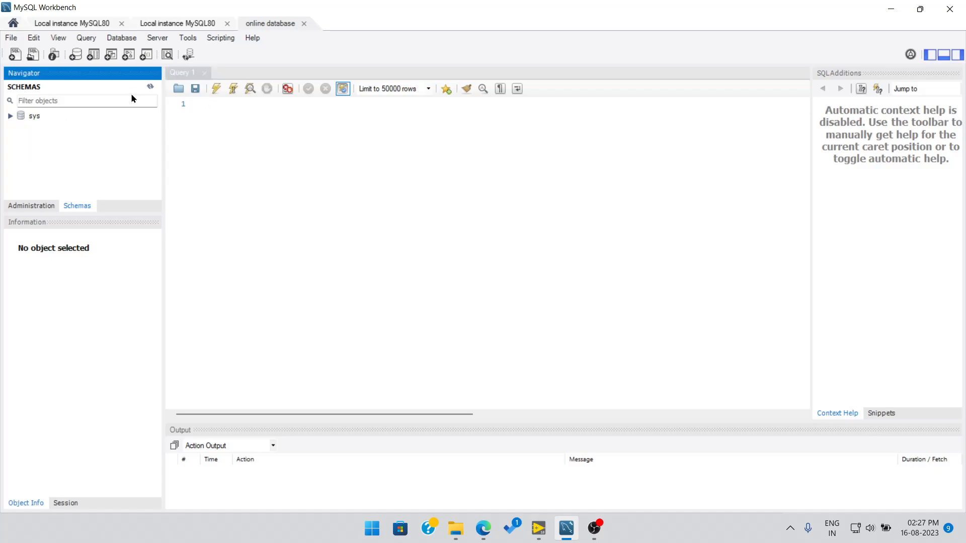
Run the query "create database online_db" and refresh the schema list.
{"action": "left_click", "coordinate": [221, 105]}
{"action": "type", "text": "create"}
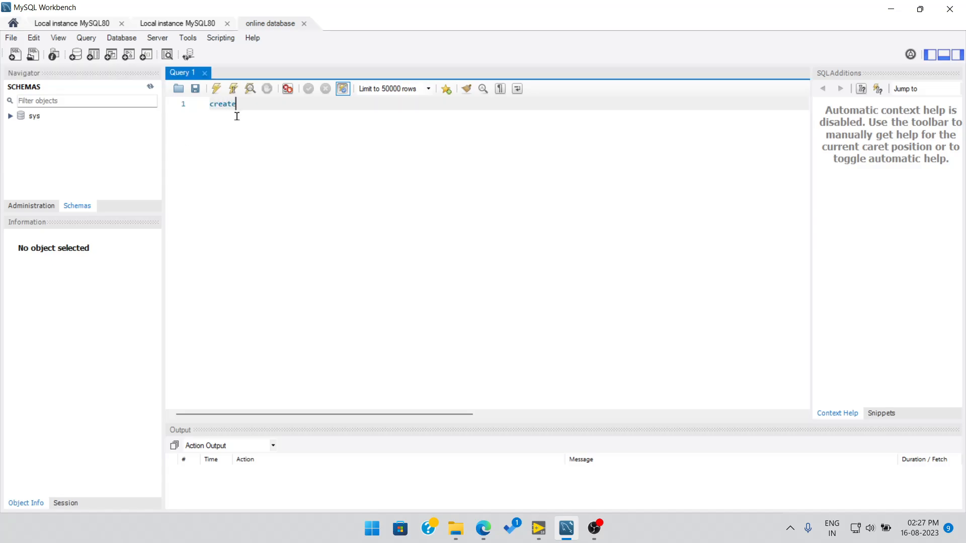
{"action": "type", "text": " database"}
{"action": "type", "text": "online_db"}
{"action": "left_click", "coordinate": [216, 89]}
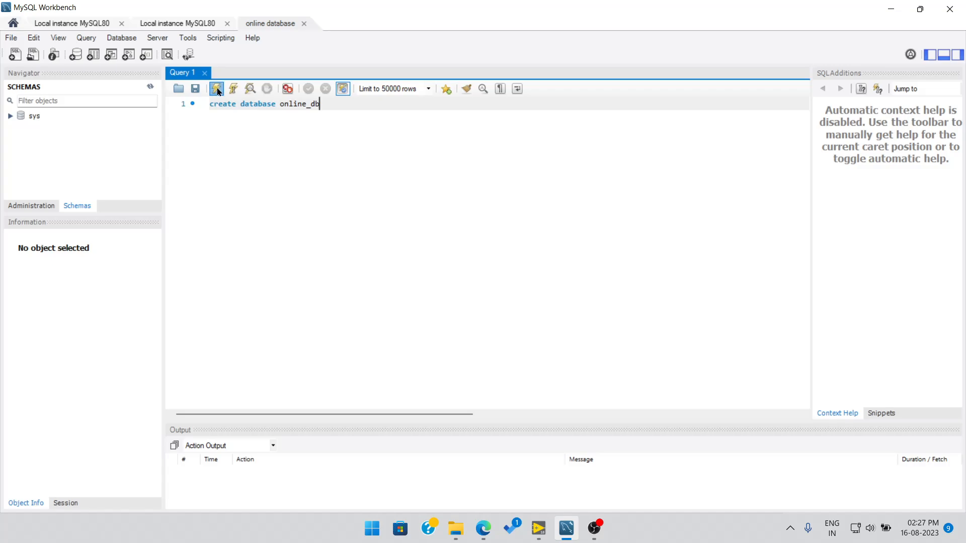
{"action": "left_click", "coordinate": [150, 87]}
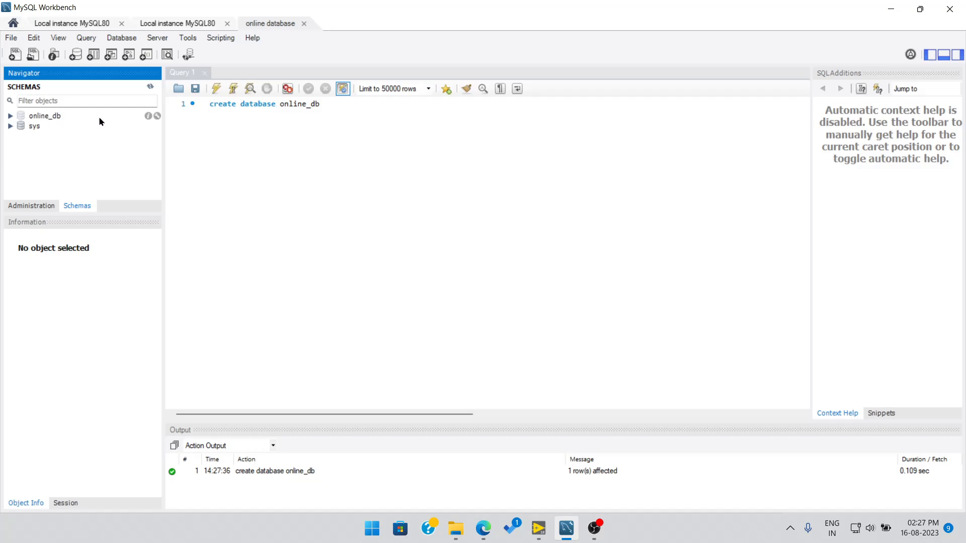
Replace the query with "use online_db" and run it to make online_db the default schema.
{"action": "left_click", "coordinate": [214, 139]}
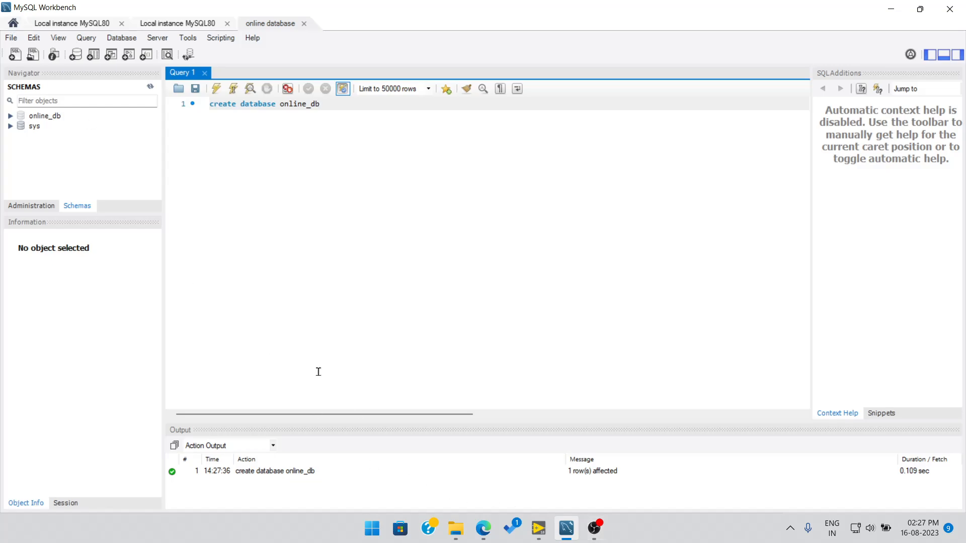
{"action": "left_click", "coordinate": [45, 117]}
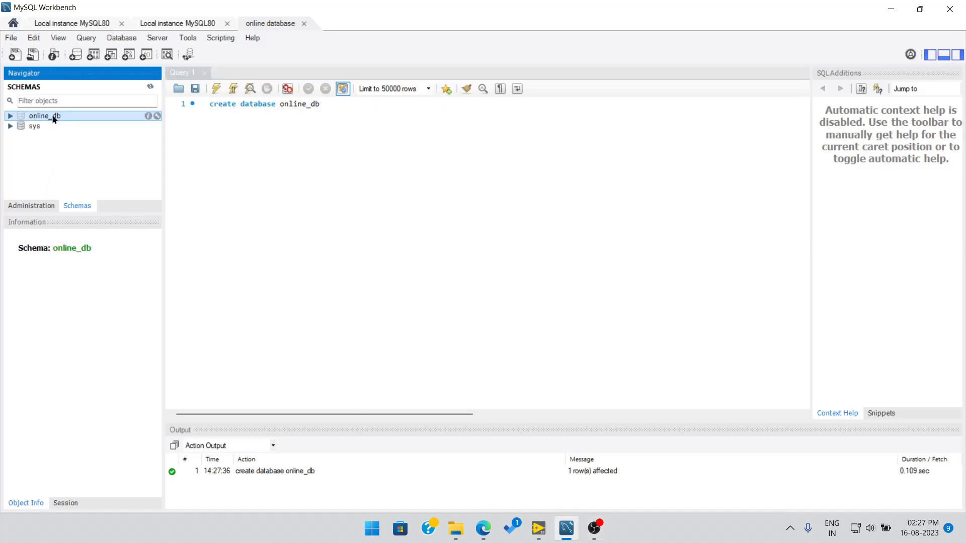
{"action": "left_click", "coordinate": [353, 105]}
{"action": "key", "text": "BackSpace"}
{"action": "key", "text": "BackSpace"}
{"action": "key", "text": "BackSpace"}
{"action": "key", "text": "BackSpace"}
{"action": "key", "text": "BackSpace"}
{"action": "key", "text": "BackSpace"}
{"action": "key", "text": "BackSpace"}
{"action": "key", "text": "BackSpace"}
{"action": "key", "text": "BackSpace"}
{"action": "key", "text": "BackSpace"}
{"action": "key", "text": "BackSpace"}
{"action": "key", "text": "BackSpace"}
{"action": "key", "text": "BackSpace"}
{"action": "key", "text": "BackSpace"}
{"action": "key", "text": "BackSpace"}
{"action": "key", "text": "BackSpace"}
{"action": "key", "text": "BackSpace"}
{"action": "key", "text": "BackSpace"}
{"action": "key", "text": "BackSpace"}
{"action": "key", "text": "BackSpace"}
{"action": "type", "text": "use online"}
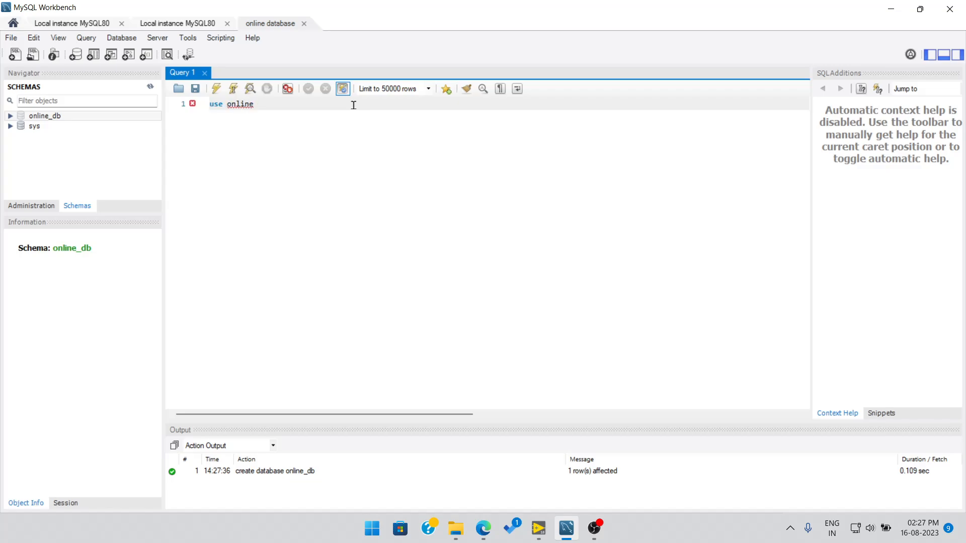
{"action": "type", "text": "_db"}
{"action": "left_click", "coordinate": [216, 89]}
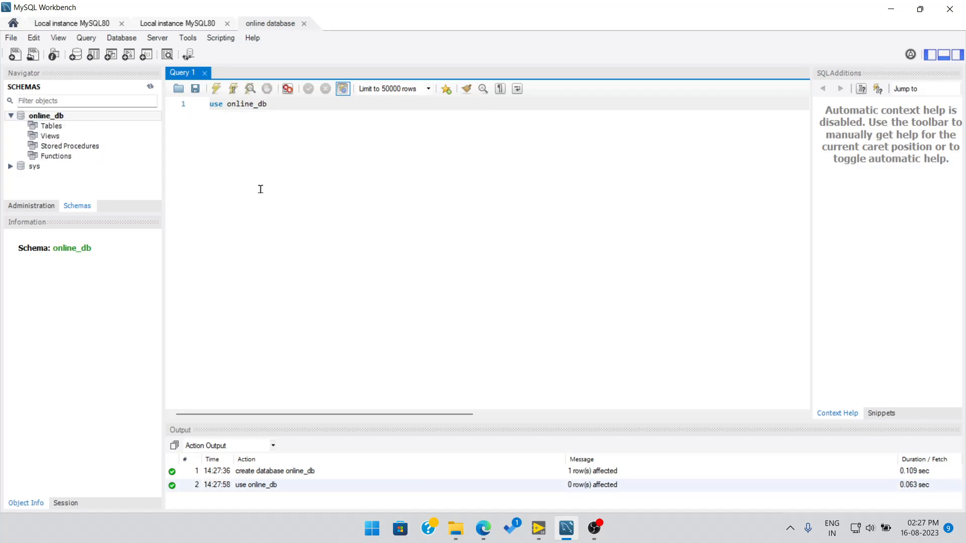
Start creating a new table in the Tables folder of the online_db schema.
{"action": "left_click", "coordinate": [53, 127]}
{"action": "left_click", "coordinate": [53, 127]}
{"action": "right_click", "coordinate": [59, 126]}
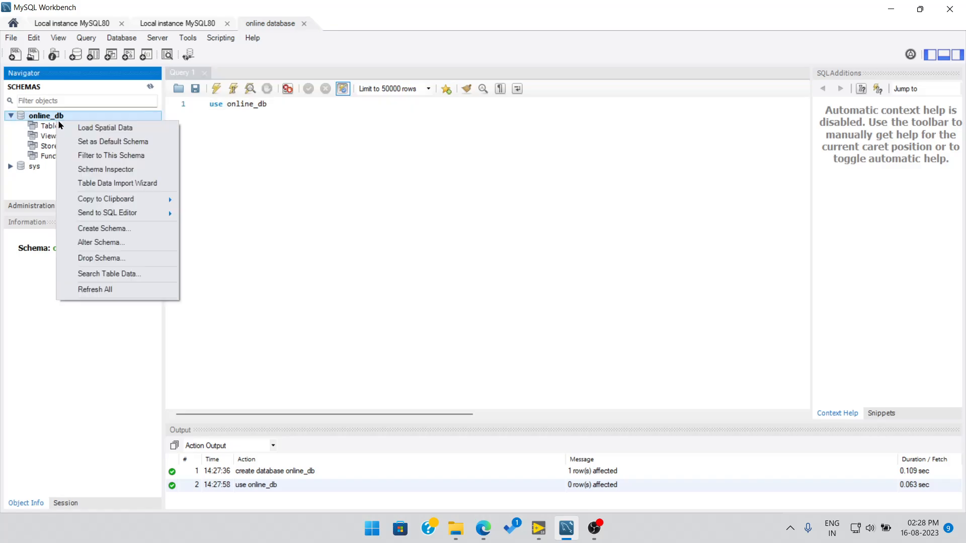
{"action": "right_click", "coordinate": [40, 125]}
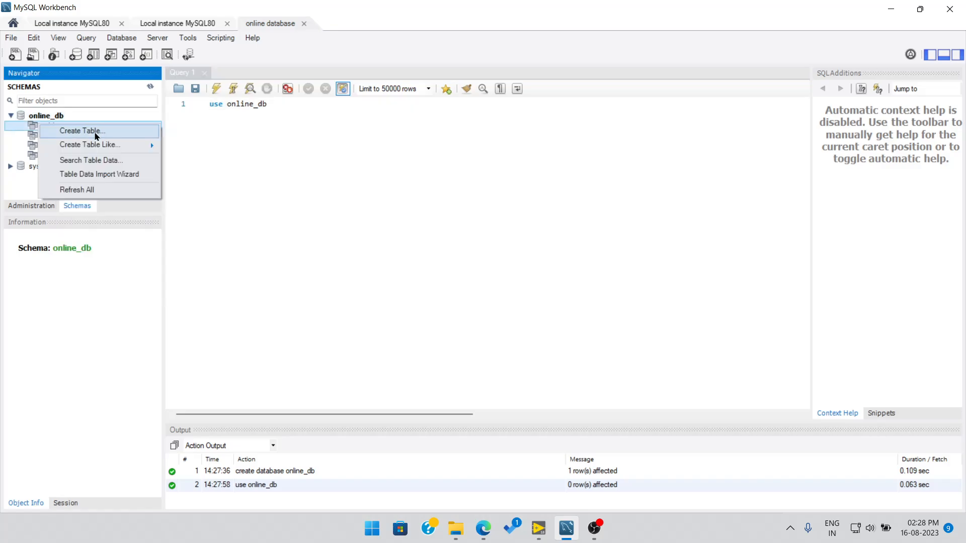
{"action": "left_click", "coordinate": [95, 132]}
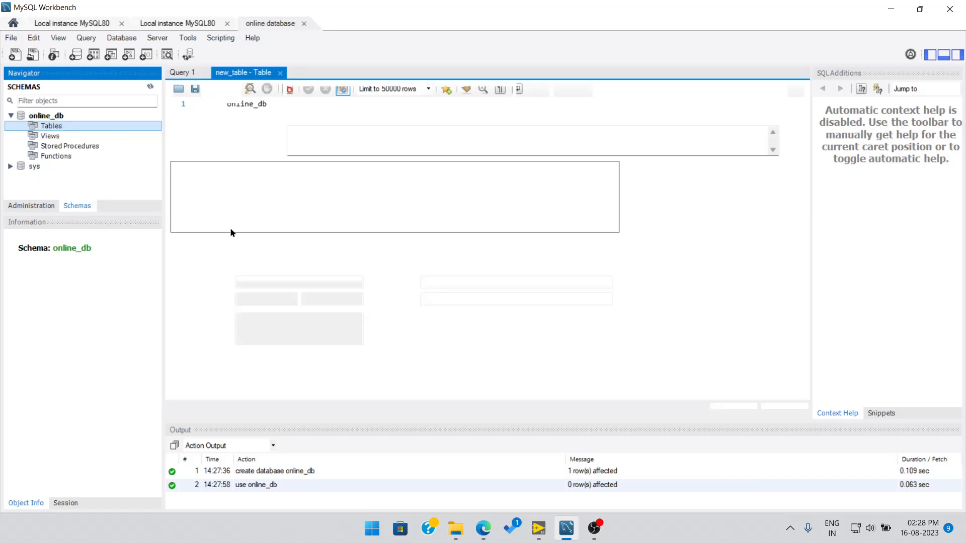
Switch to LabVIEW, examine the block diagram and the front panel's table headers for the column names, and return to MySQL Workbench.
{"action": "mouse_move", "coordinate": [539, 532]}
{"action": "left_click", "coordinate": [502, 466]}
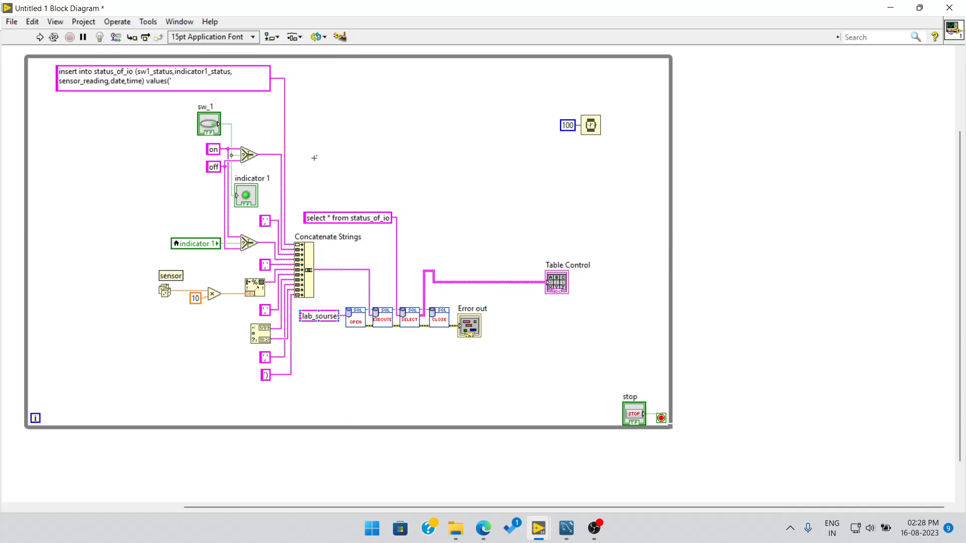
{"action": "left_click", "coordinate": [179, 22]}
{"action": "left_click", "coordinate": [190, 36]}
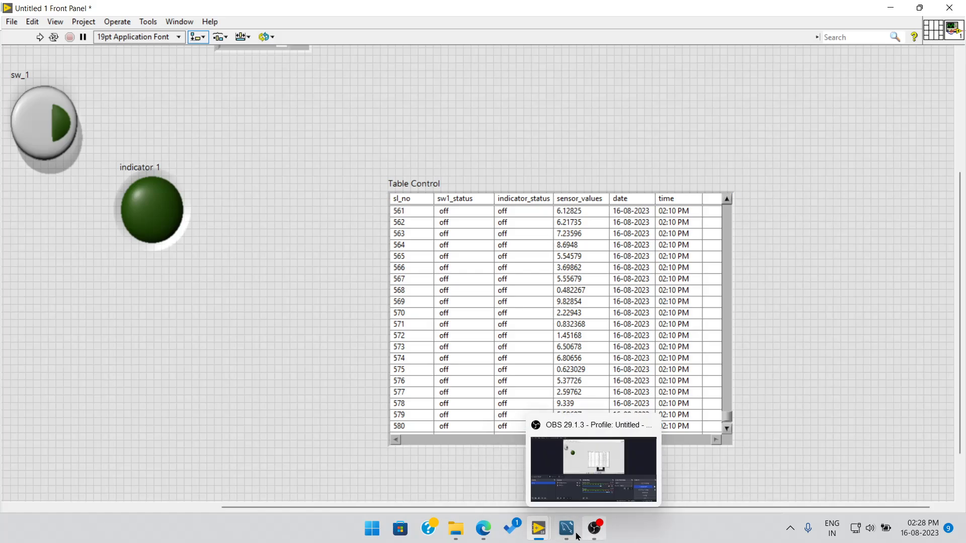
{"action": "left_click", "coordinate": [566, 528]}
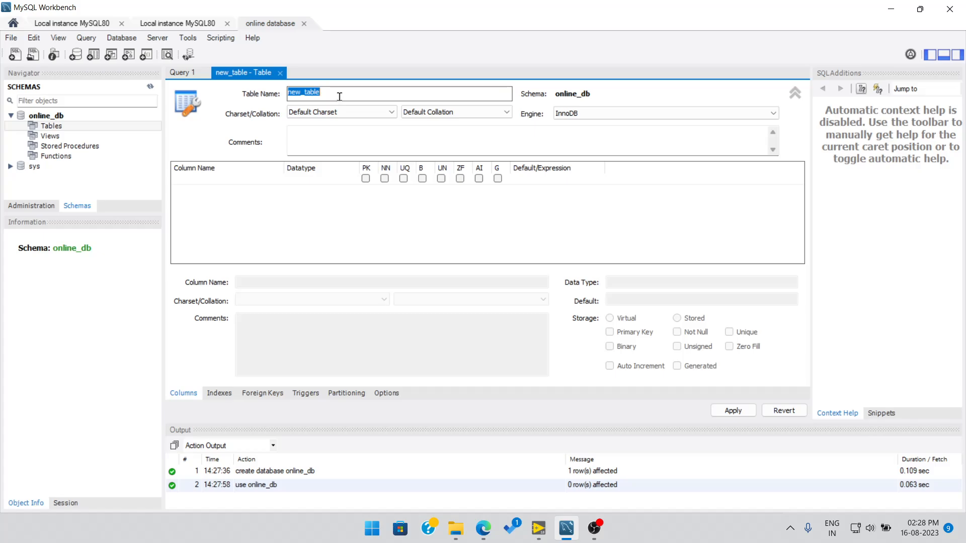
Name the table online_data and add an INT column sl_no as primary key, not null and auto-increment.
{"action": "key", "text": "BackSpace"}
{"action": "type", "text": "om"}
{"action": "left_click", "coordinate": [218, 183]}
{"action": "type", "text": "sl_no"}
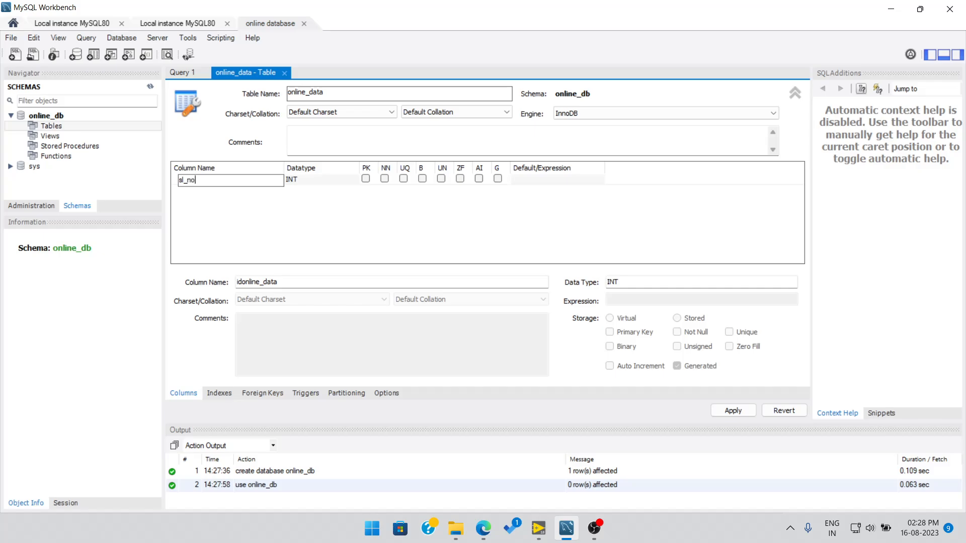
{"action": "left_click", "coordinate": [365, 178]}
{"action": "left_click", "coordinate": [366, 179]}
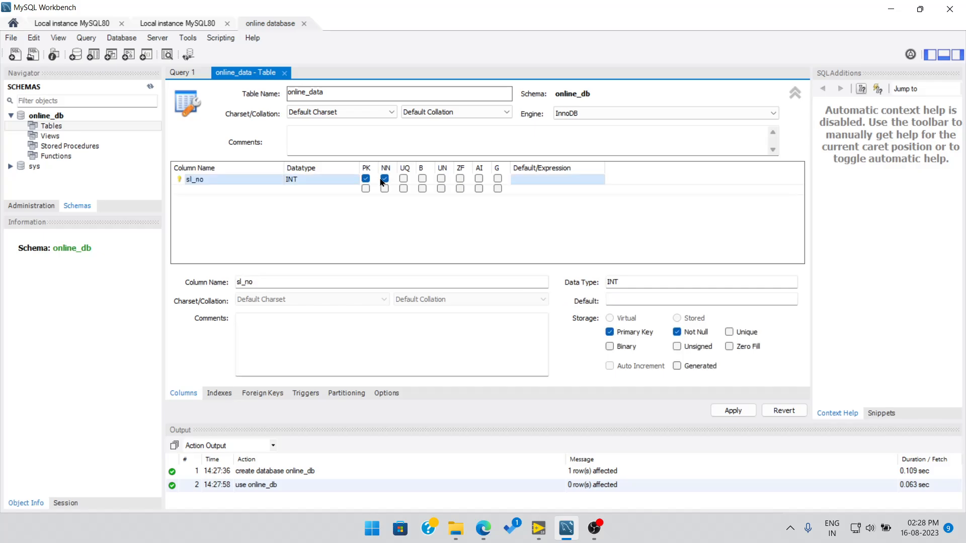
{"action": "left_click", "coordinate": [478, 178]}
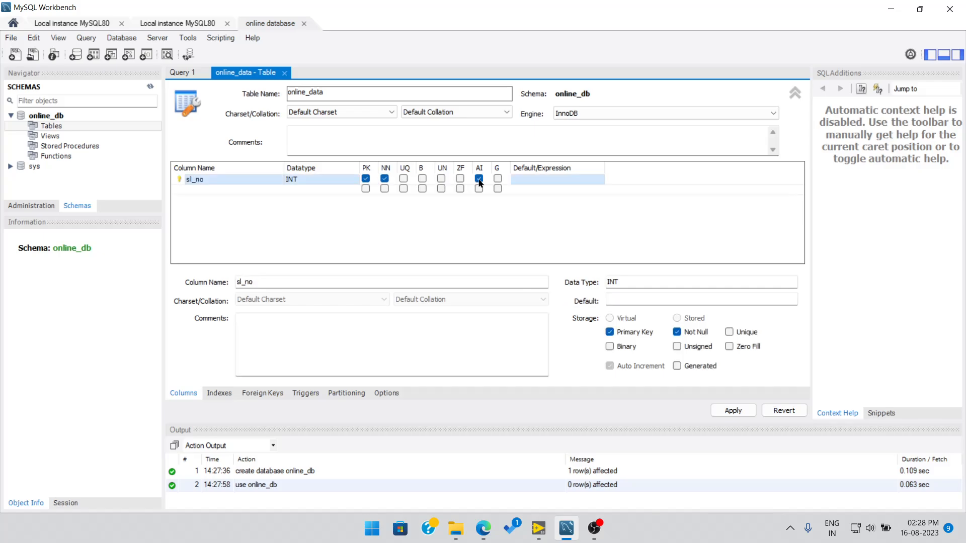
Add two VARCHAR(45) columns named sw1_status and indicator1_status to the online_data table.
{"action": "left_click", "coordinate": [228, 190]}
{"action": "type", "text": "sw"}
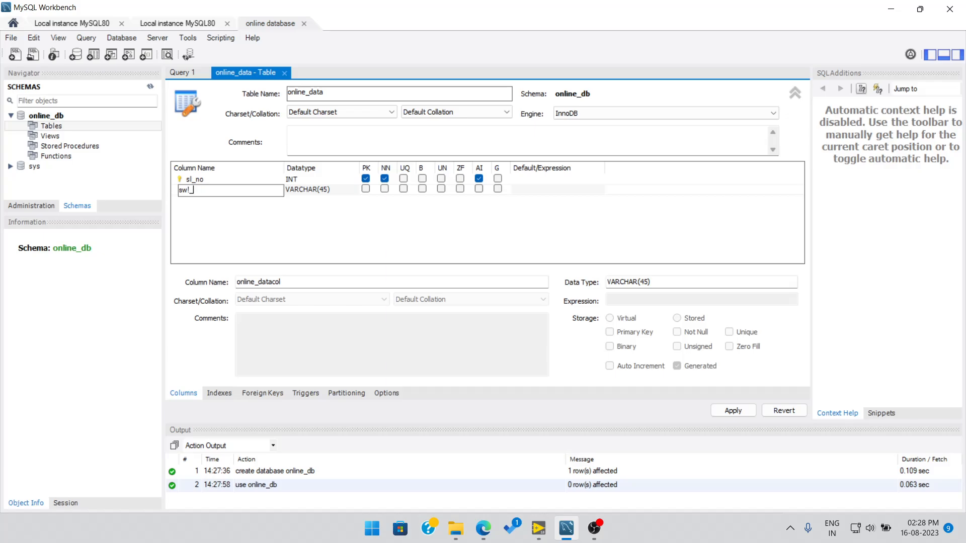
{"action": "type", "text": "1_status"}
{"action": "key", "text": "Return"}
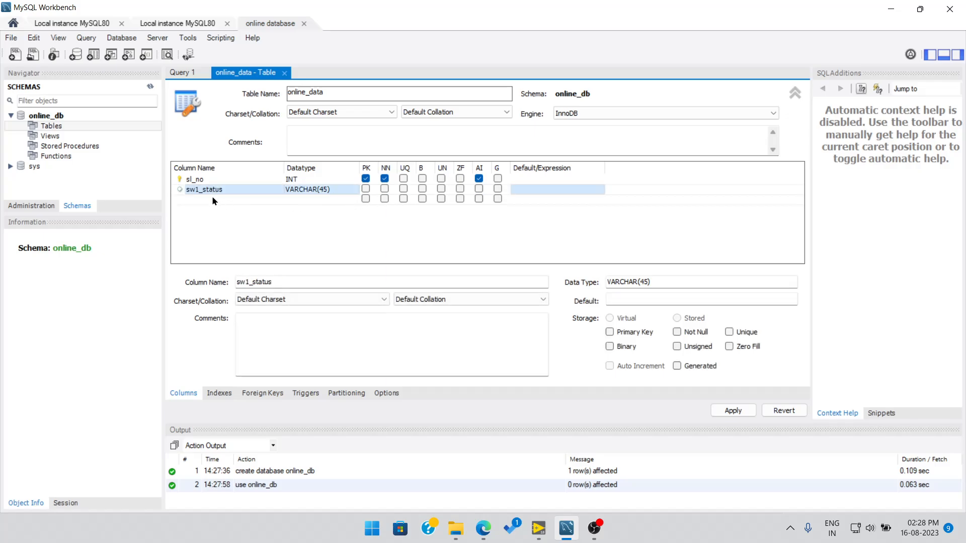
{"action": "left_click", "coordinate": [212, 199]}
{"action": "type", "text": "ind"}
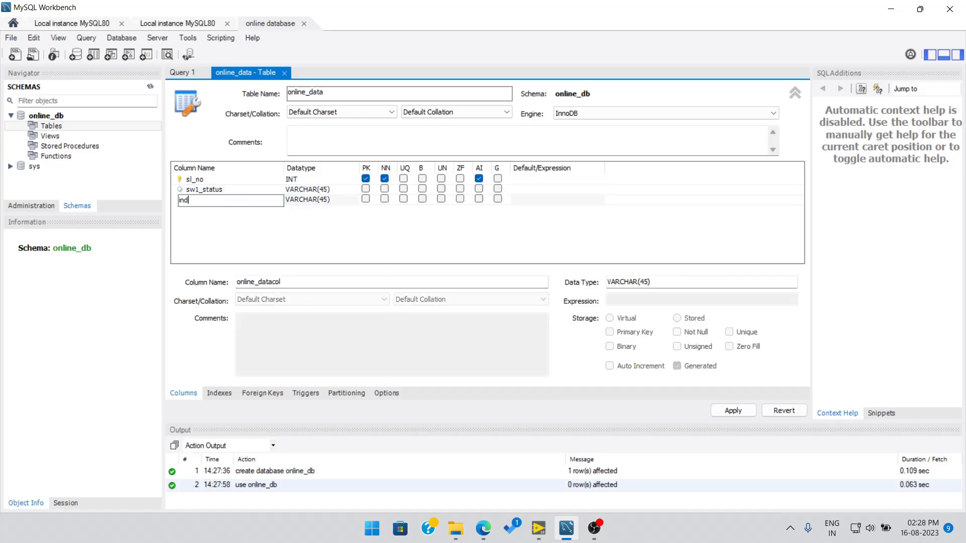
{"action": "type", "text": "icator1_status"}
Check the insert query in the LabVIEW block diagram and, back in MySQL Workbench, add a VARCHAR(45) column named sensor_reading.
{"action": "double_click", "coordinate": [202, 209]}
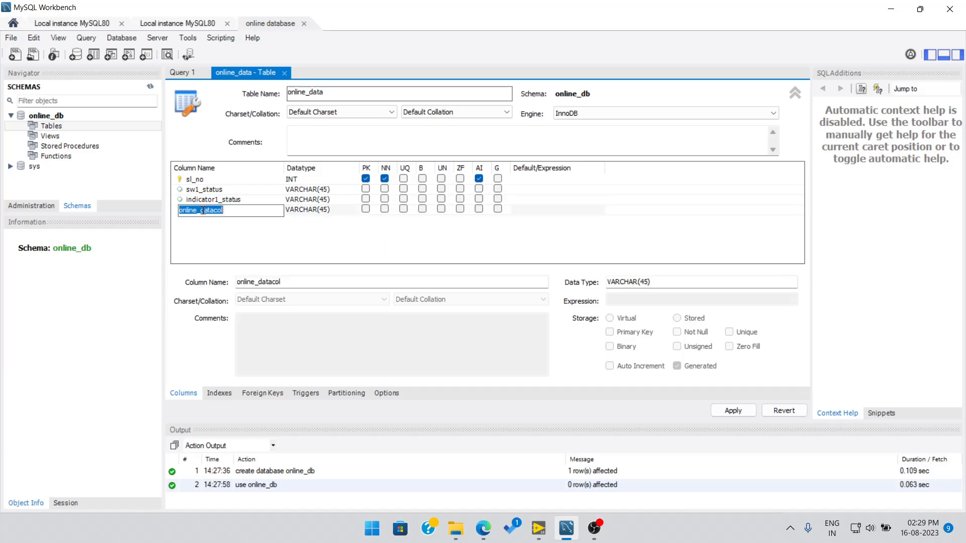
{"action": "mouse_move", "coordinate": [538, 528]}
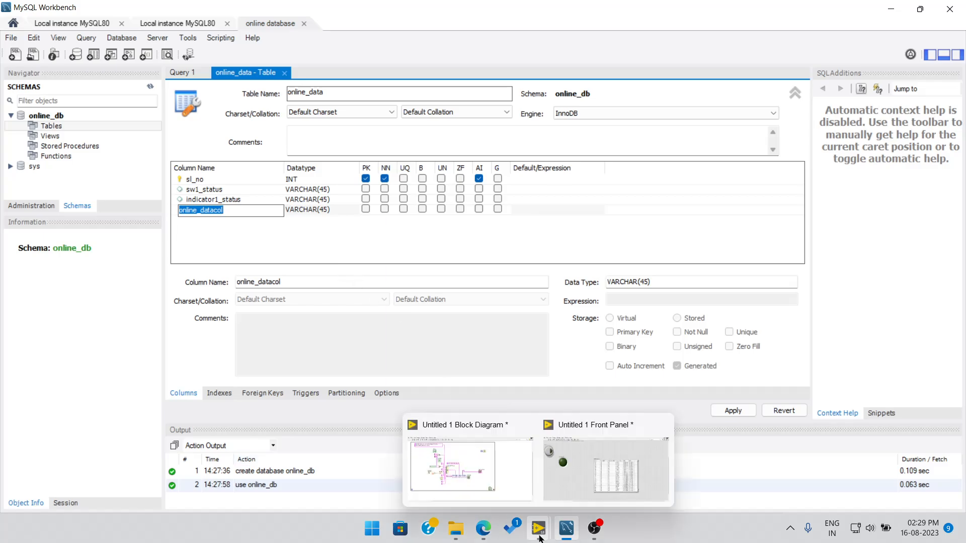
{"action": "left_click", "coordinate": [511, 474]}
{"action": "left_click", "coordinate": [140, 81]}
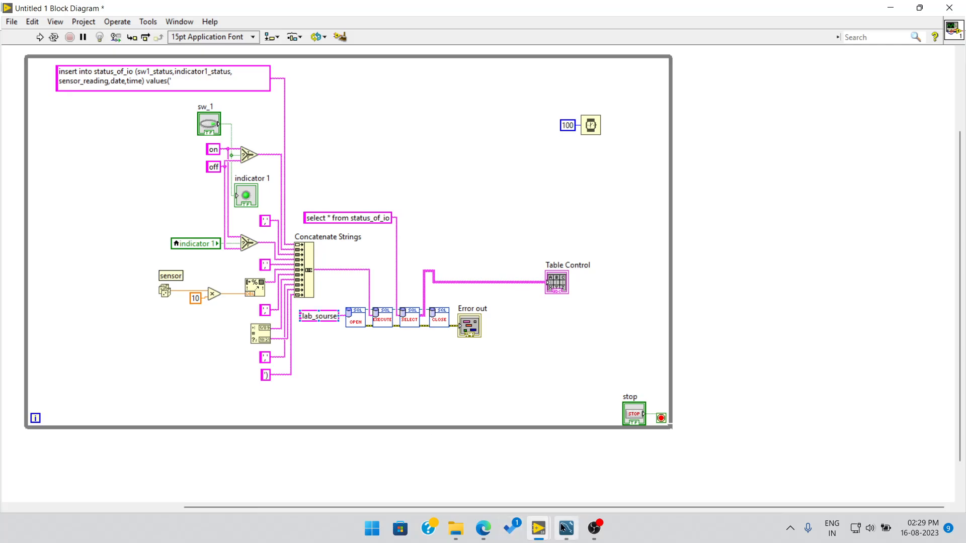
{"action": "left_click", "coordinate": [566, 528]}
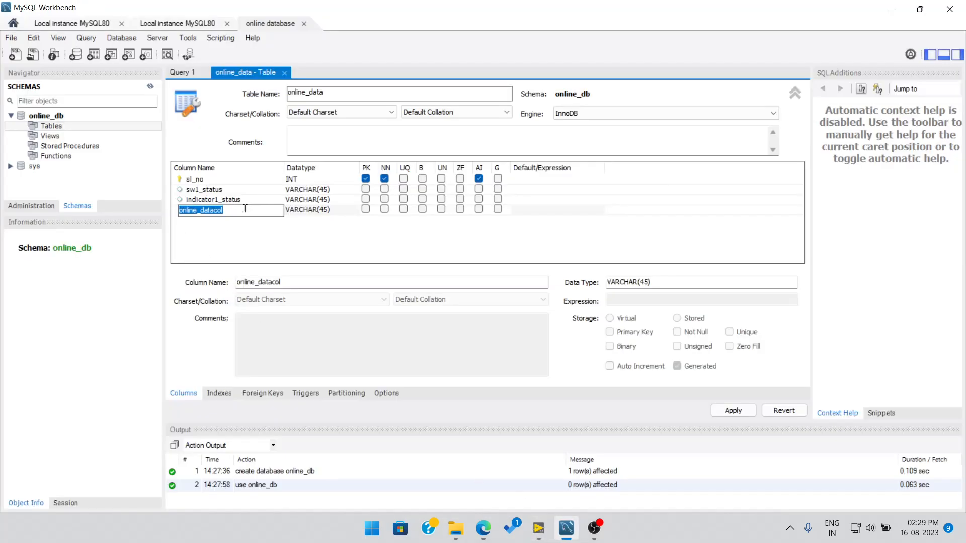
{"action": "type", "text": "sensor_reading"}
Add two more VARCHAR(45) columns named date and time to the online_data table.
{"action": "double_click", "coordinate": [216, 218]}
{"action": "type", "text": "date"}
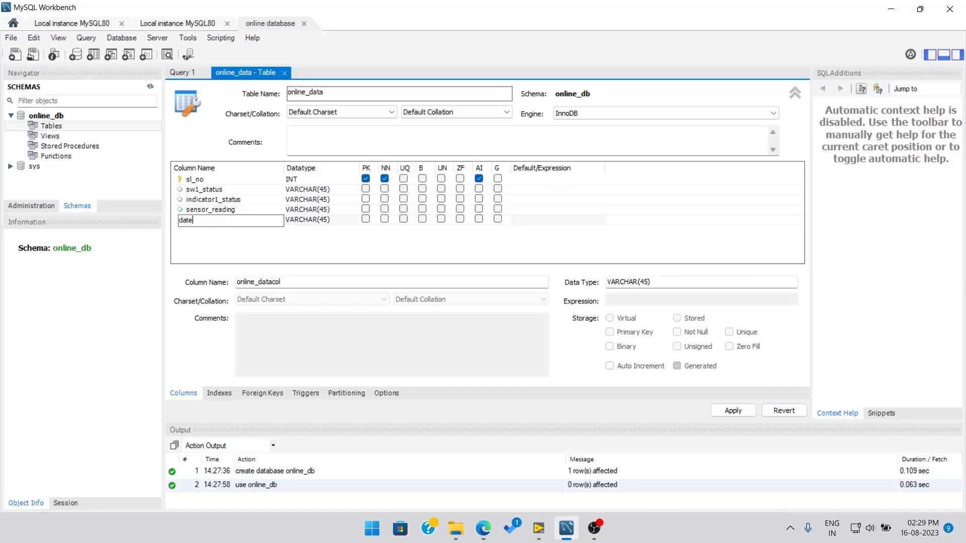
{"action": "left_click", "coordinate": [211, 231]}
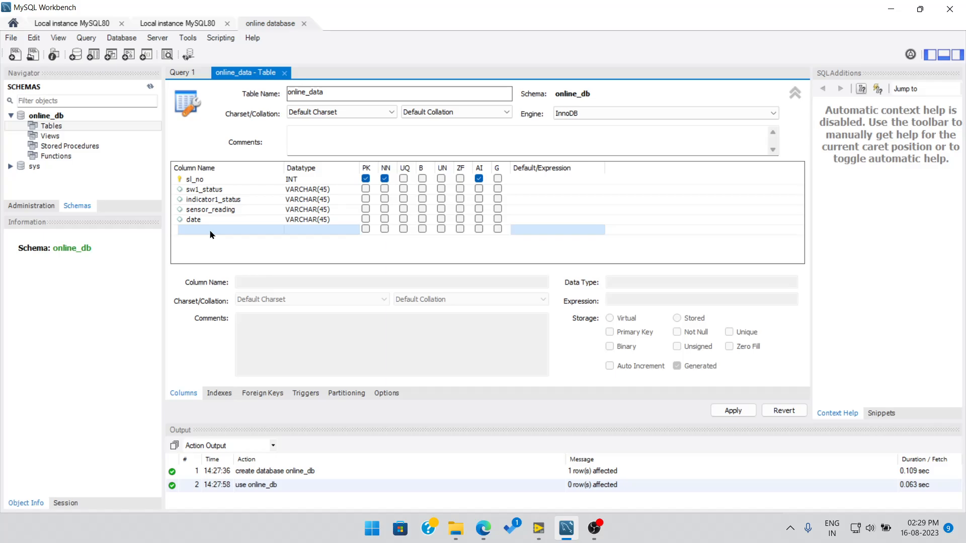
{"action": "double_click", "coordinate": [210, 230]}
{"action": "type", "text": "time"}
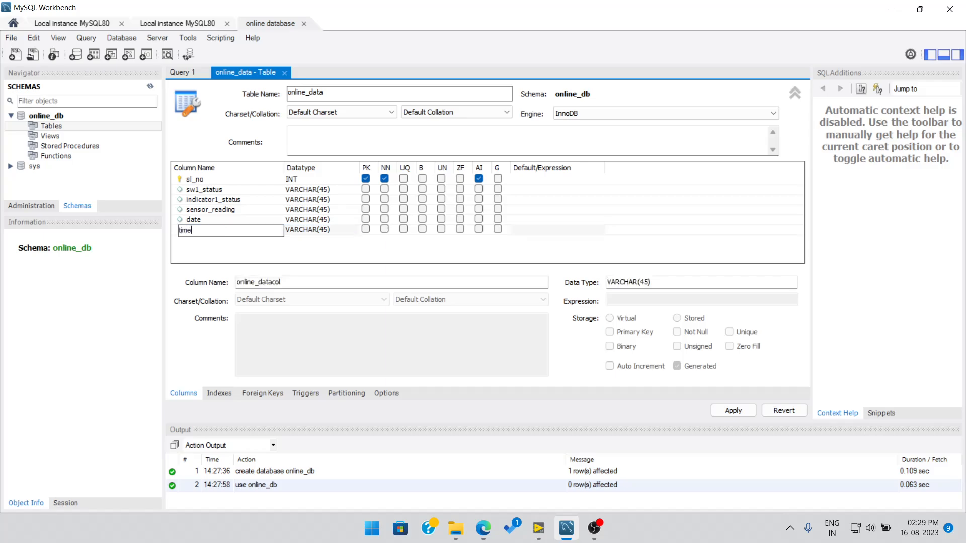
Apply the table script to the database and select the online_data table in the expanded Tables folder of online_db.
{"action": "left_click", "coordinate": [725, 410]}
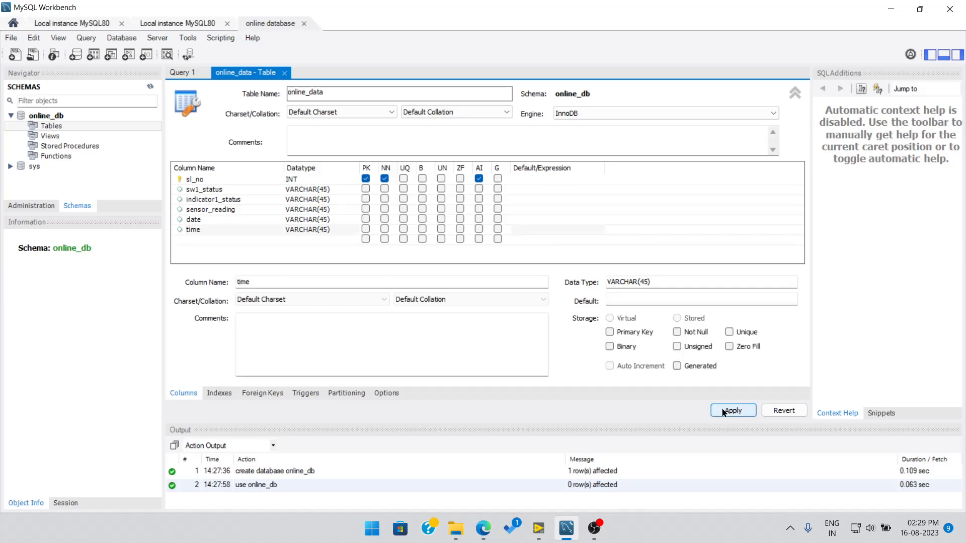
{"action": "left_click", "coordinate": [662, 425]}
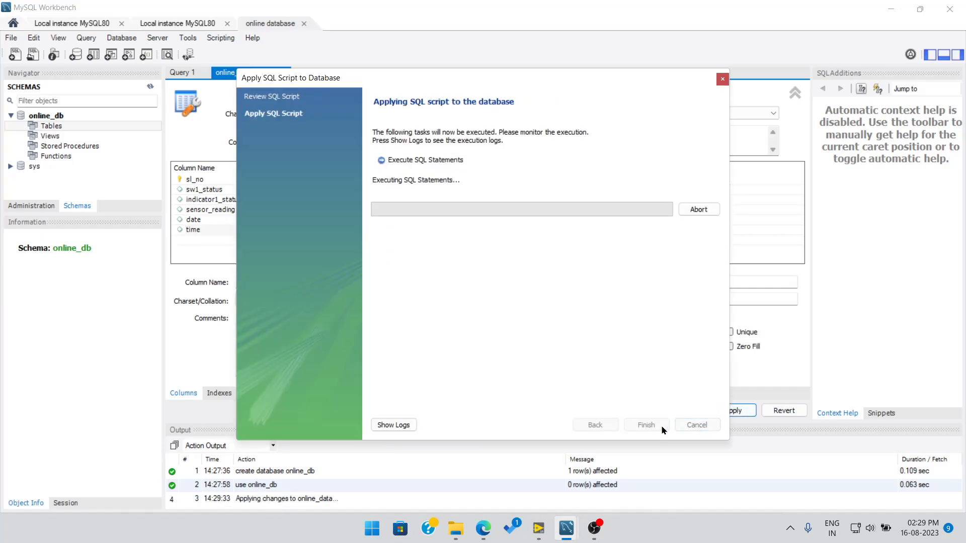
{"action": "left_click", "coordinate": [722, 81]}
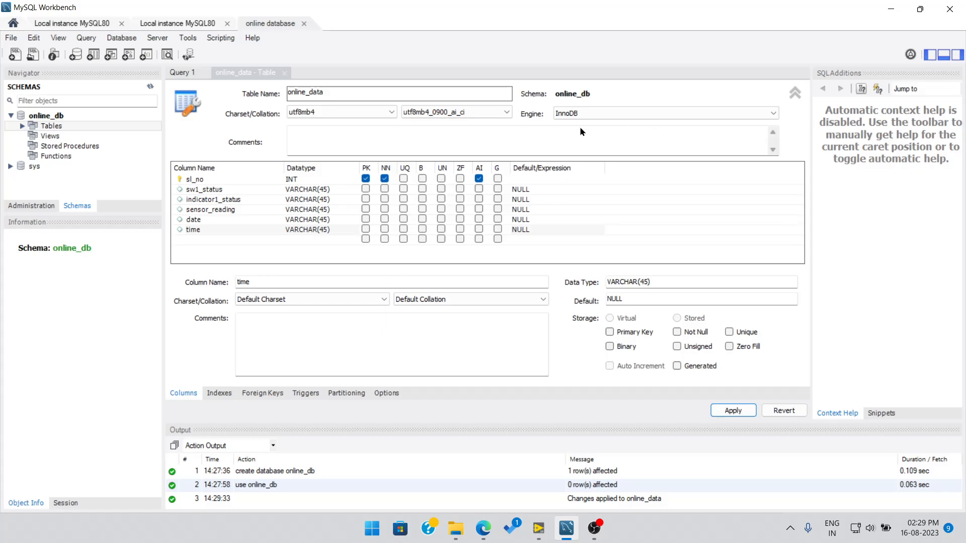
{"action": "left_click", "coordinate": [22, 126]}
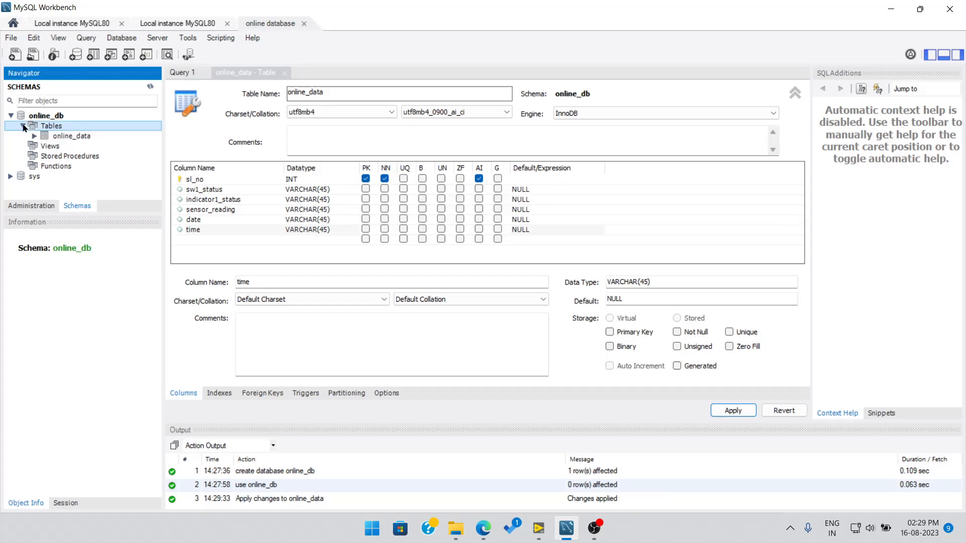
{"action": "left_click", "coordinate": [73, 138]}
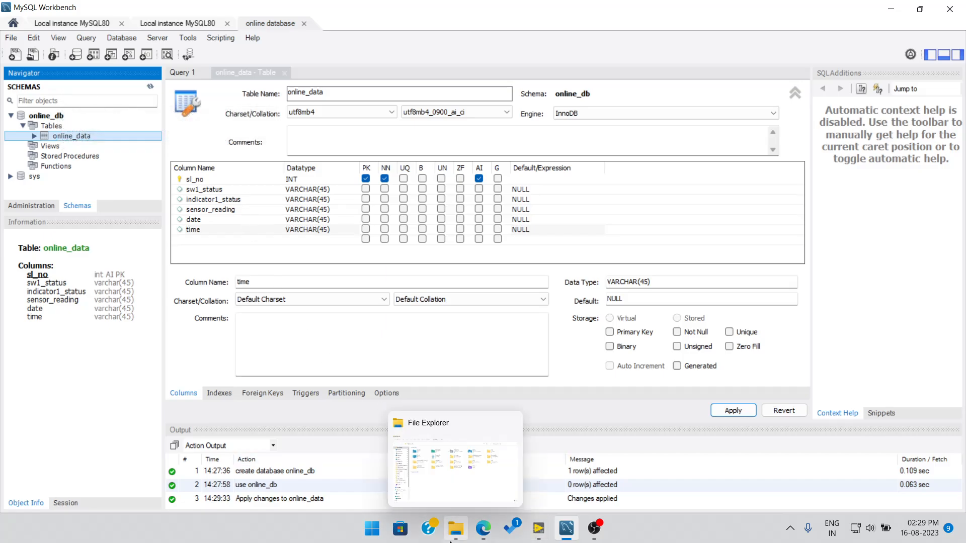
Open ODBC Data Sources (32-bit) and add a new user data source with the MySQL ODBC 8.0 ANSI Driver.
{"action": "key", "text": "super"}
{"action": "type", "text": "odbc"}
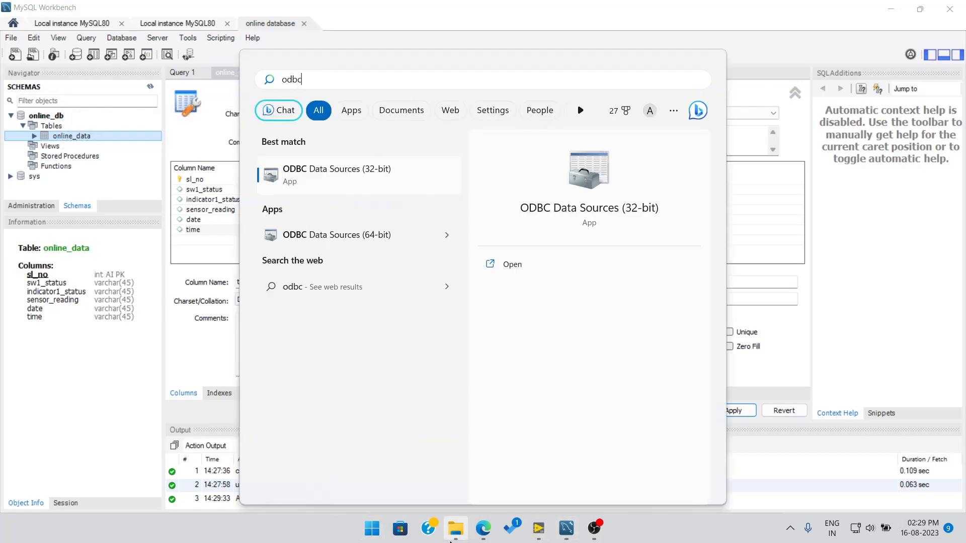
{"action": "left_click", "coordinate": [518, 266]}
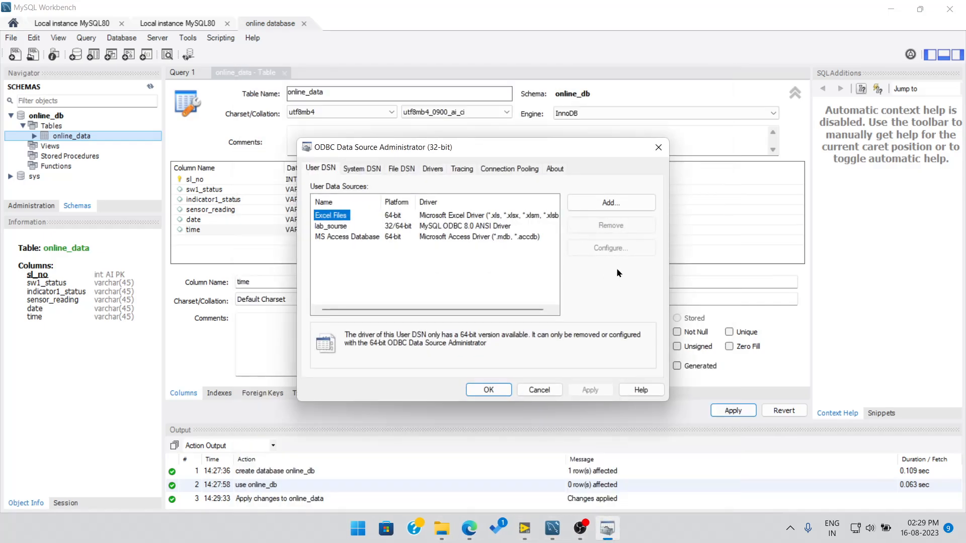
{"action": "left_click", "coordinate": [611, 202]}
{"action": "left_click_drag", "start_coordinate": [609, 233], "coordinate": [610, 276]}
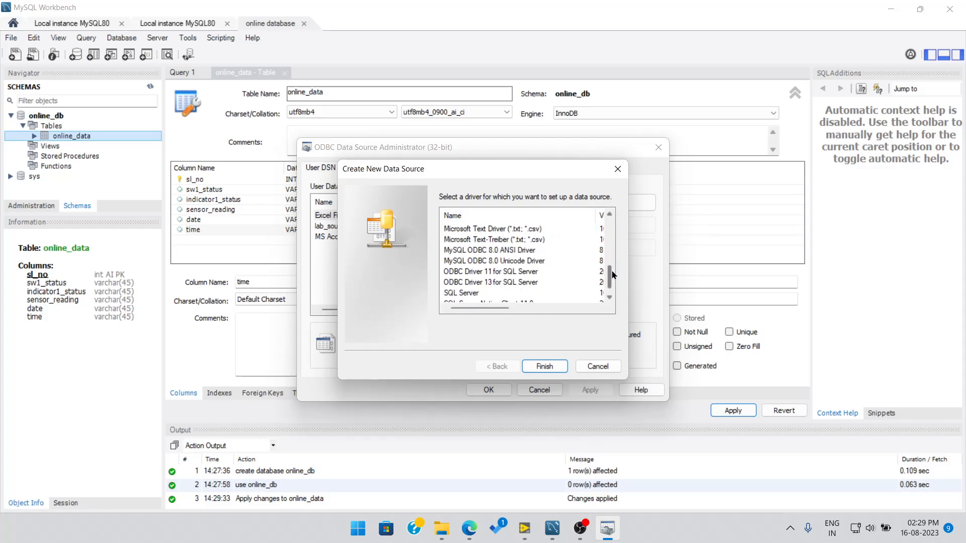
{"action": "left_click", "coordinate": [520, 251]}
{"action": "left_click", "coordinate": [538, 372]}
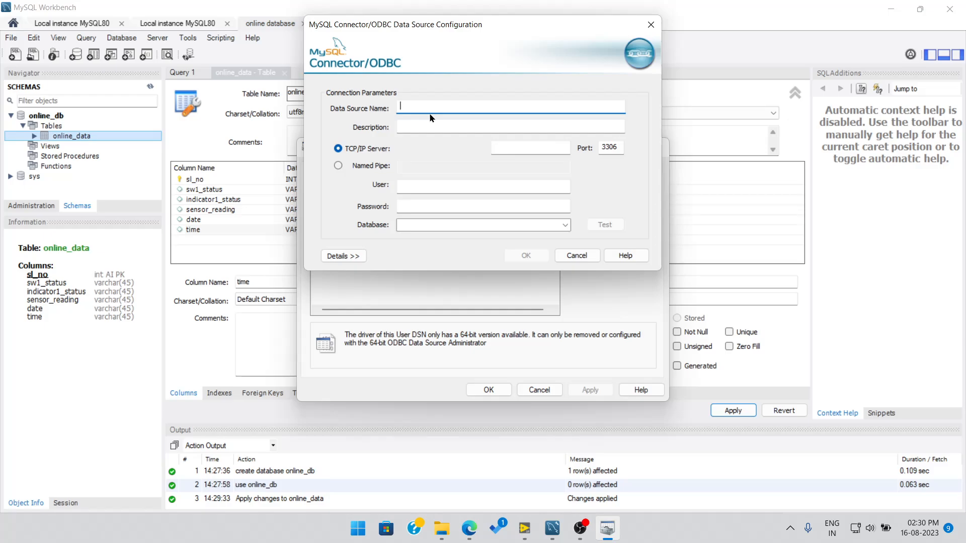
Set the data source name to online_labview_data.
{"action": "type", "text": "o"}
{"action": "key", "text": "BackSpace"}
{"action": "type", "text": "online_la"}
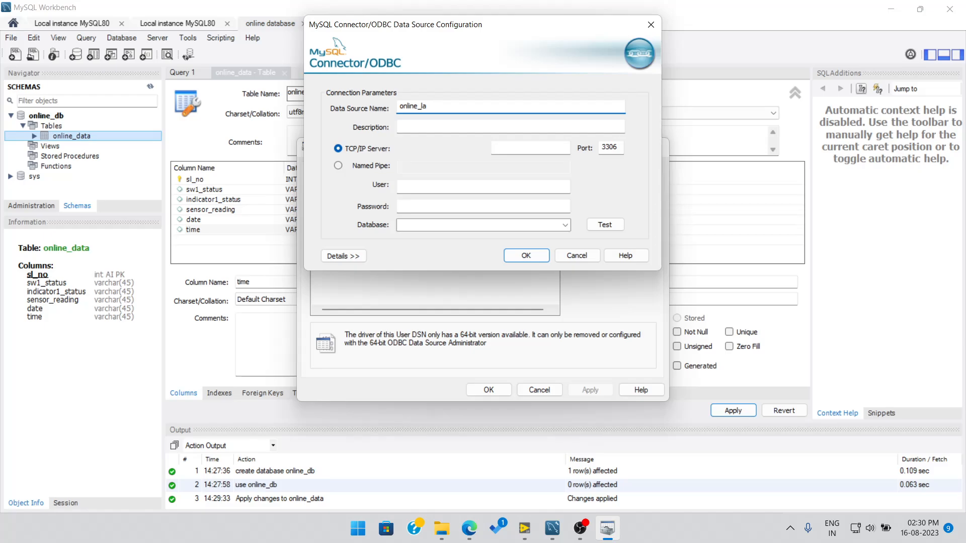
{"action": "type", "text": "bview_data"}
Open the AWS Management Console in the Edge browser, and return to the ODBC data source configuration.
{"action": "left_click", "coordinate": [420, 186]}
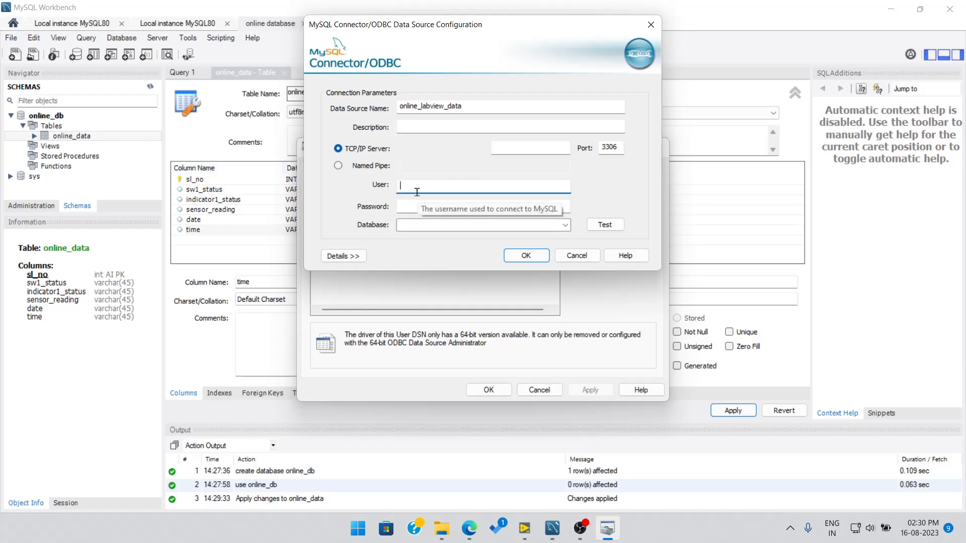
{"action": "mouse_move", "coordinate": [468, 528]}
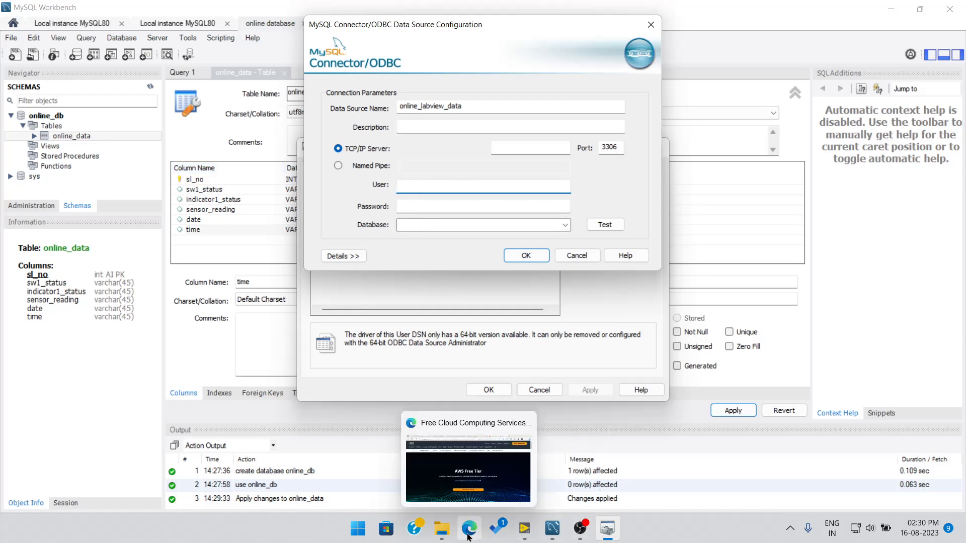
{"action": "left_click", "coordinate": [469, 471]}
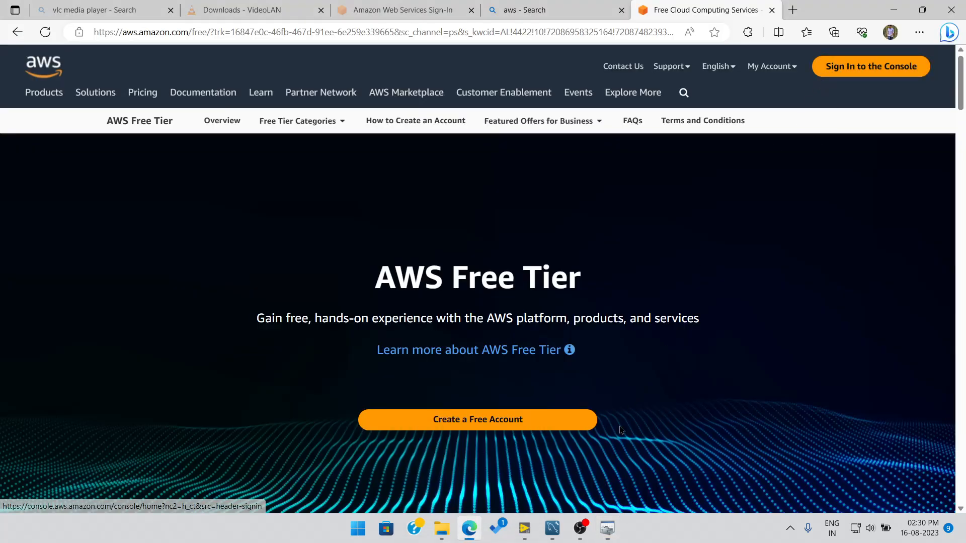
{"action": "mouse_move", "coordinate": [577, 528]}
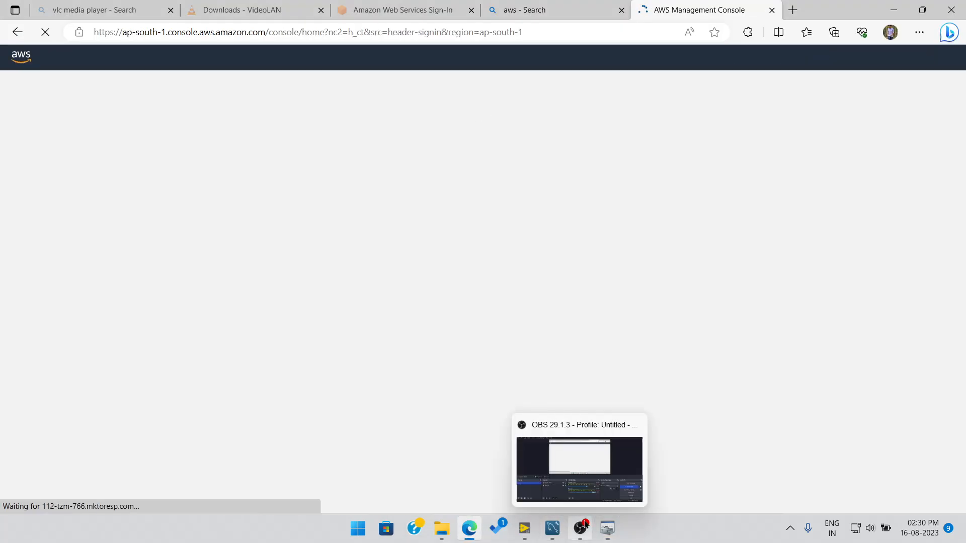
{"action": "mouse_move", "coordinate": [605, 525]}
{"action": "left_click", "coordinate": [606, 487]}
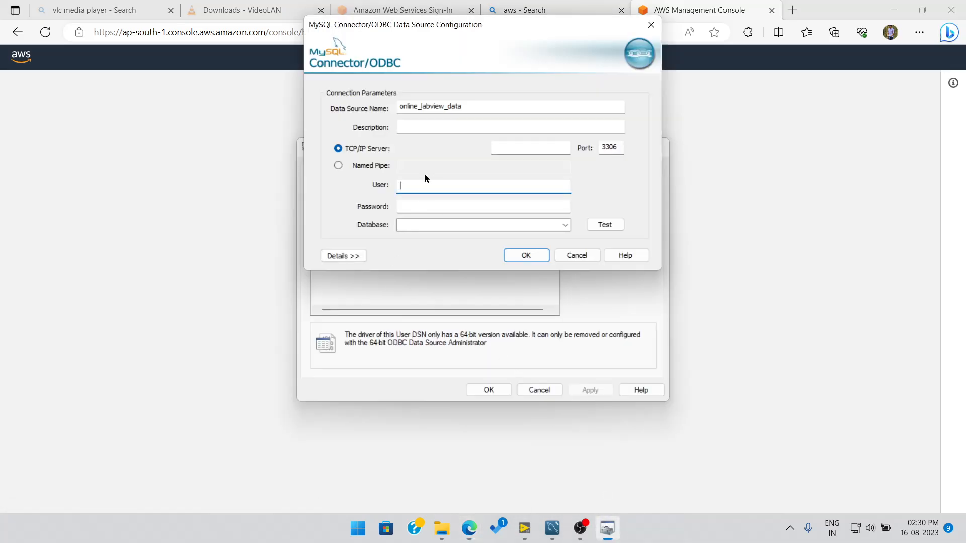
Set the data source's user to admin, enter the database password and try to test the connection.
{"action": "type", "text": "ad"}
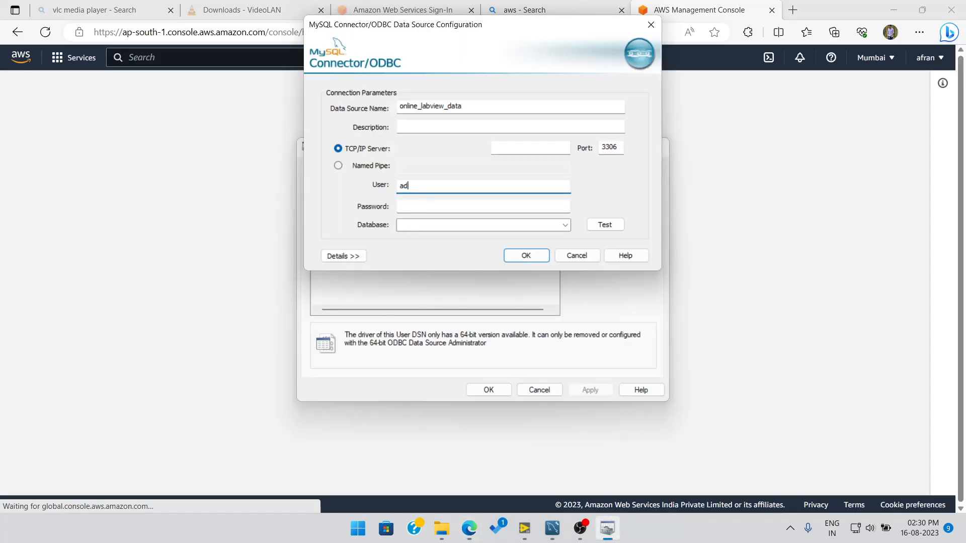
{"action": "type", "text": "min"}
{"action": "left_click", "coordinate": [424, 206]}
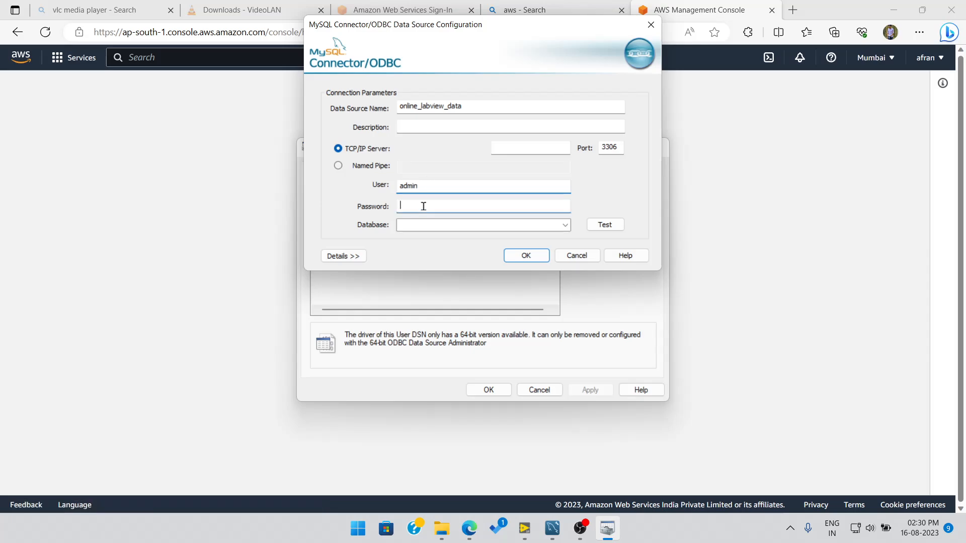
{"action": "type", "text": "*****"}
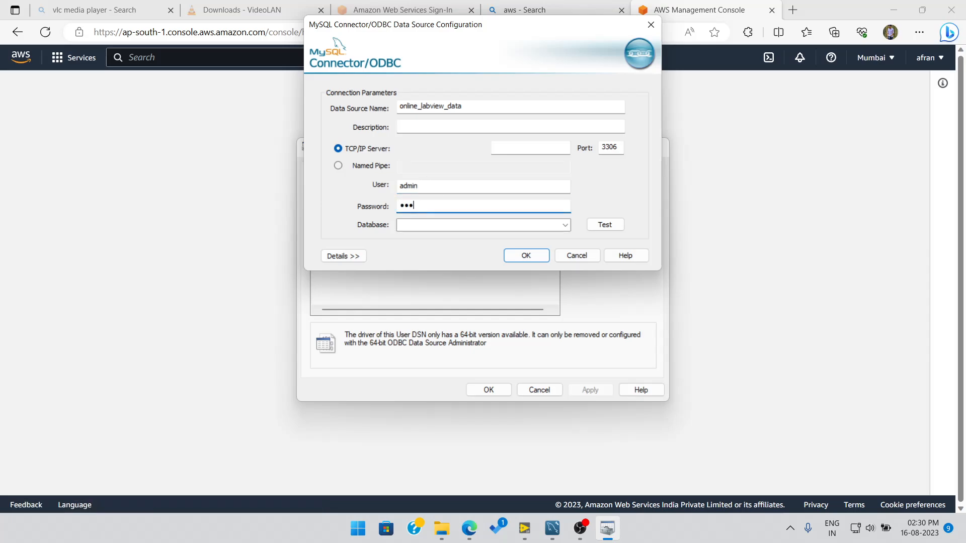
{"action": "type", "text": "******"}
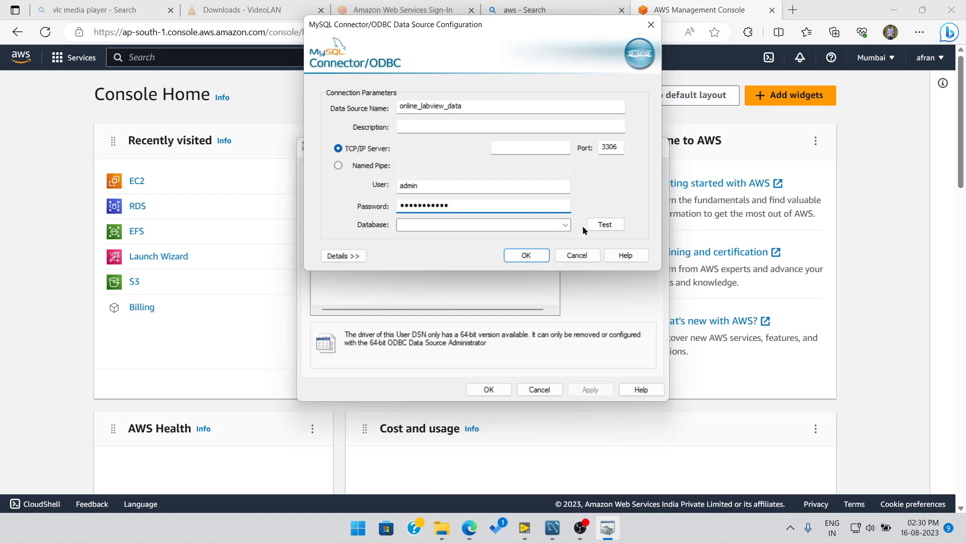
{"action": "left_click", "coordinate": [606, 227]}
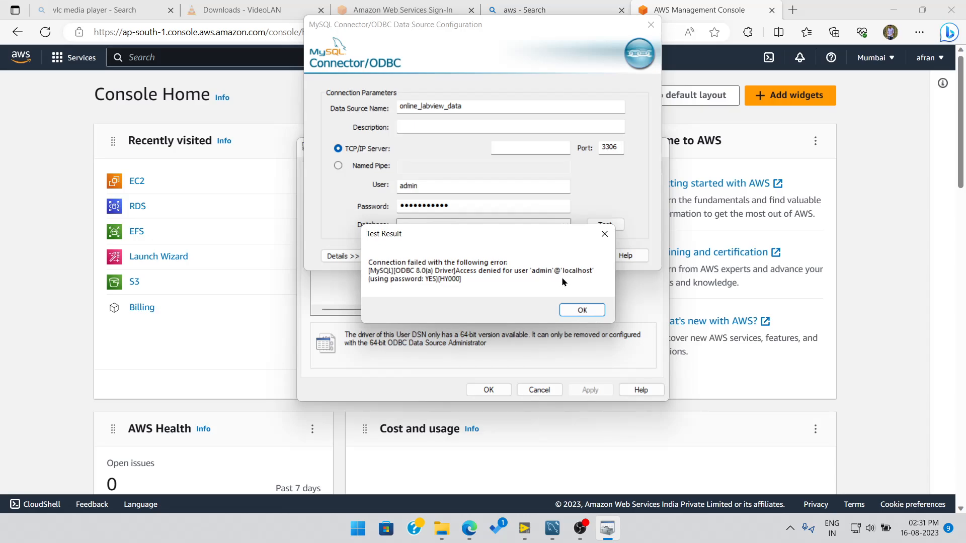
{"action": "left_click", "coordinate": [588, 308]}
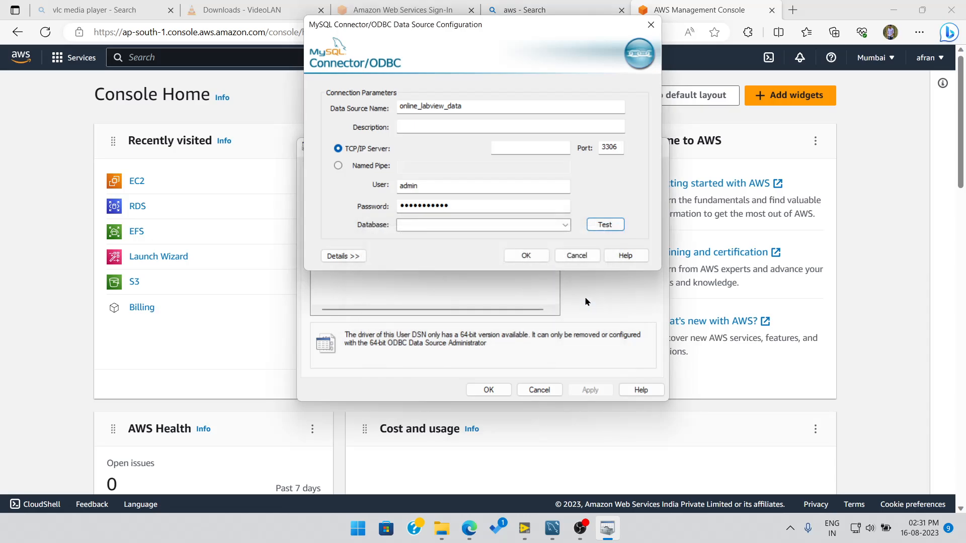
Open the labview database's details in Amazon RDS in the Edge browser and copy its endpoint address.
{"action": "left_click", "coordinate": [528, 147]}
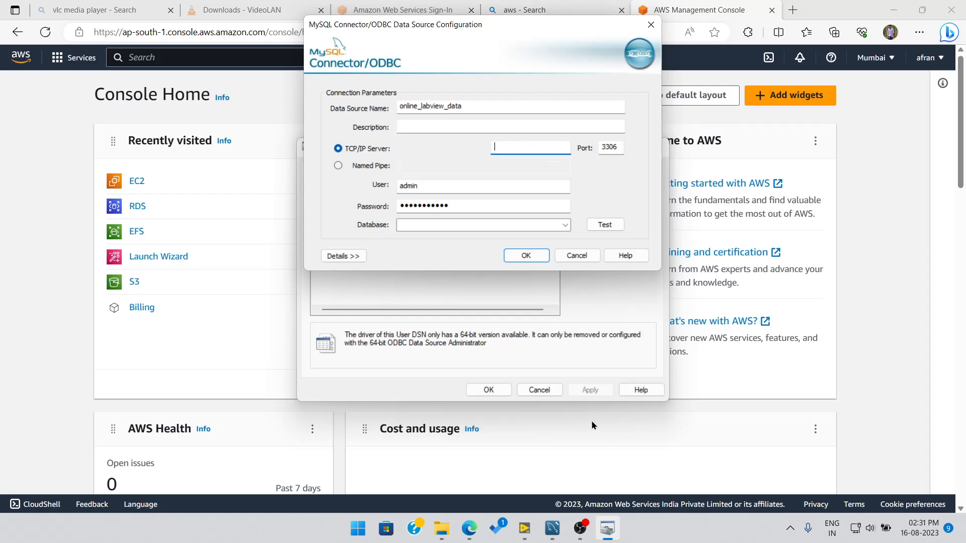
{"action": "left_click", "coordinate": [468, 528]}
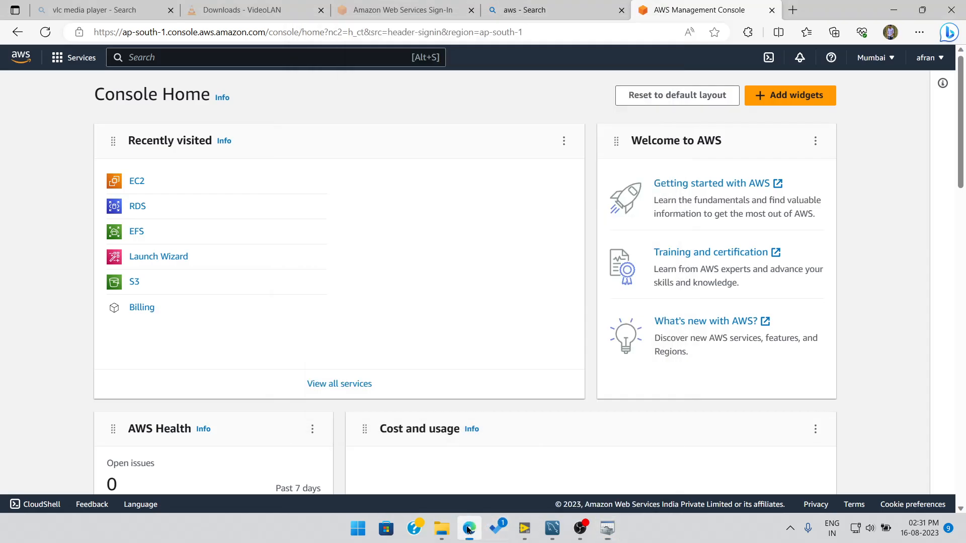
{"action": "left_click", "coordinate": [138, 213]}
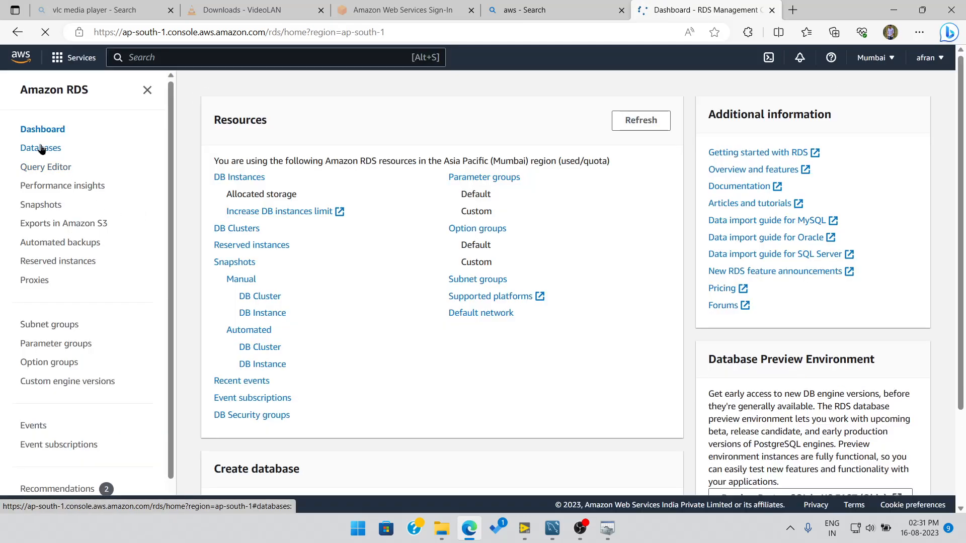
{"action": "left_click", "coordinate": [41, 149]}
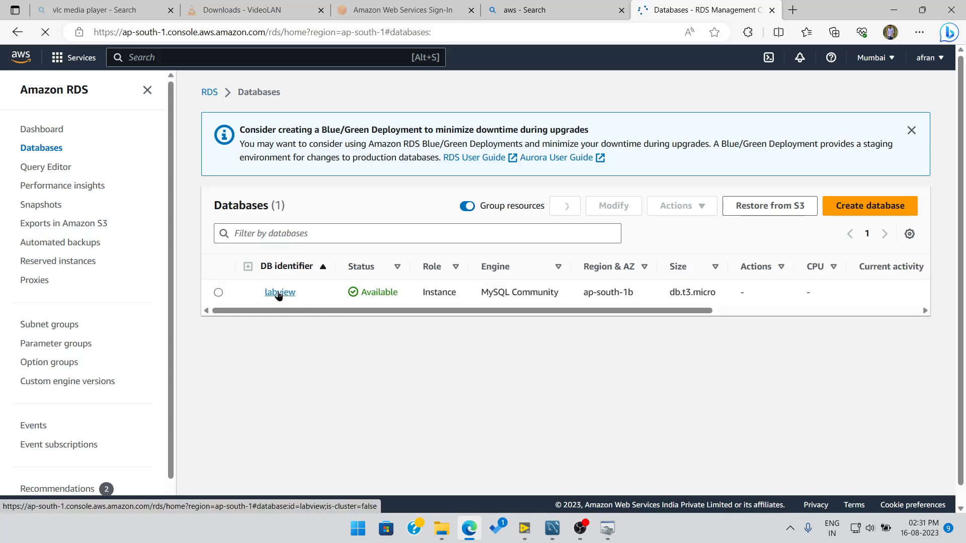
{"action": "left_click", "coordinate": [279, 295]}
{"action": "scroll", "coordinate": [300, 348], "scroll_direction": "down", "scroll_amount": 3}
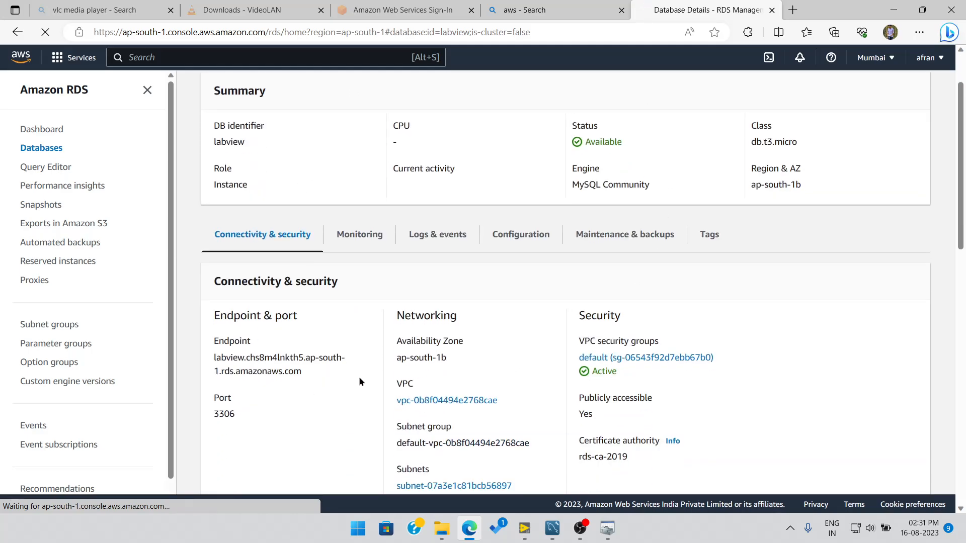
{"action": "left_click_drag", "start_coordinate": [302, 352], "coordinate": [213, 339]}
{"action": "key", "text": "ctrl+c"}
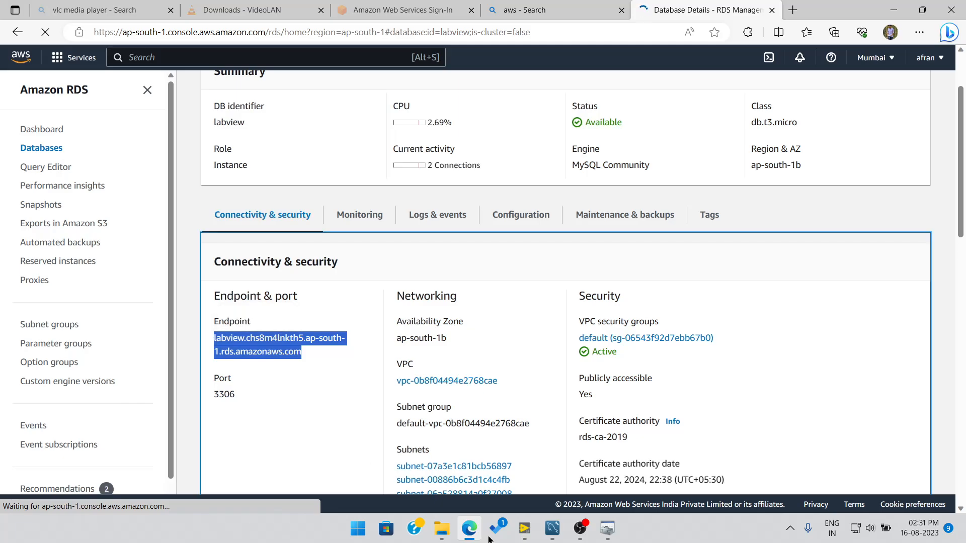
Paste the copied RDS endpoint as the data source's TCP/IP server and try to test the connection.
{"action": "left_click", "coordinate": [617, 531]}
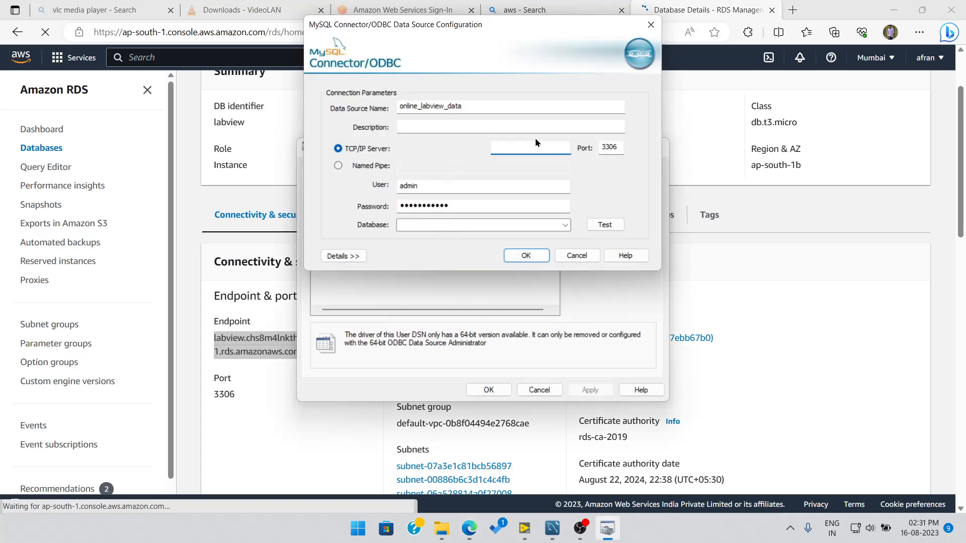
{"action": "key", "text": "ctrl+v"}
{"action": "left_click", "coordinate": [599, 228]}
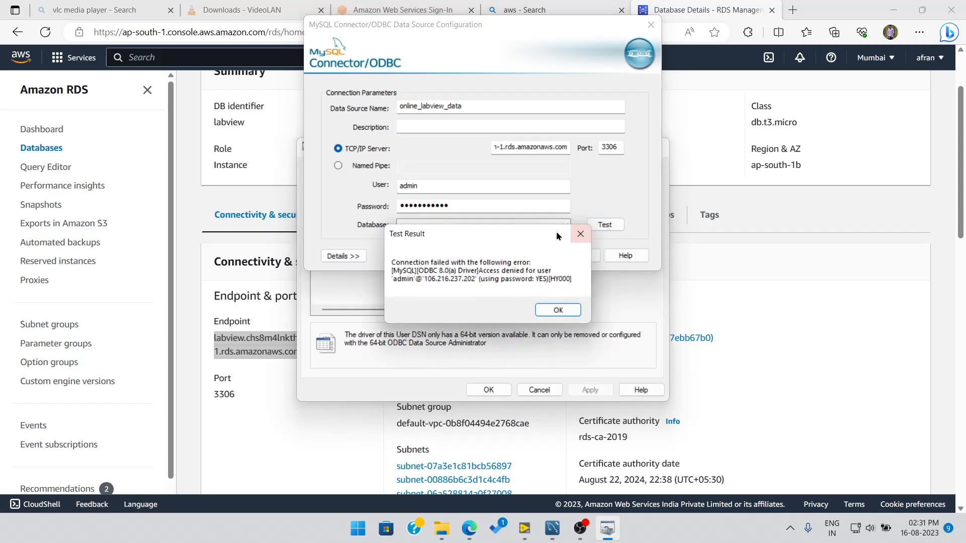
{"action": "left_click", "coordinate": [541, 307]}
Clear and re-enter the database password for the admin user, and test the connection again.
{"action": "left_click", "coordinate": [465, 208]}
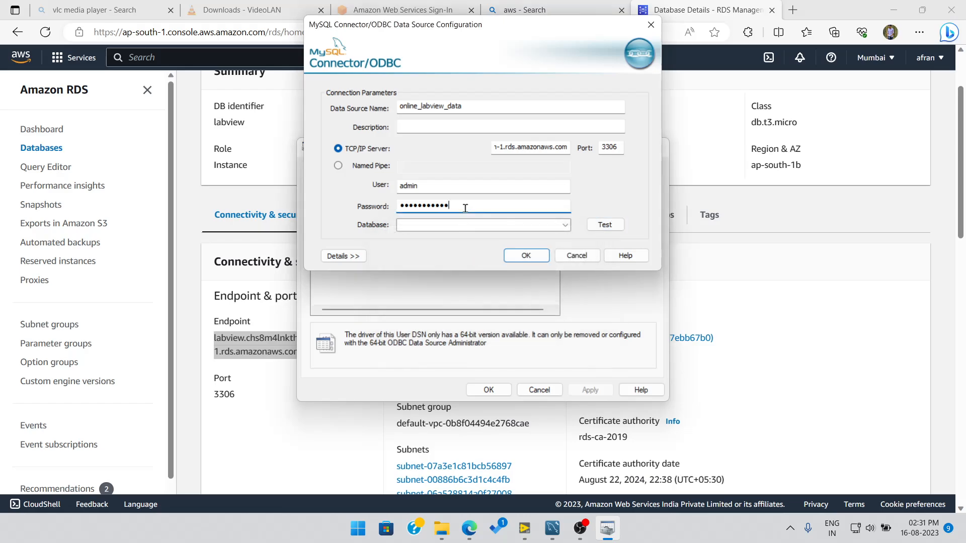
{"action": "key", "text": "BackSpace"}
{"action": "key", "text": "BackSpace"}
{"action": "key", "text": "BackSpace"}
{"action": "key", "text": "BackSpace"}
{"action": "key", "text": "BackSpace"}
{"action": "key", "text": "BackSpace"}
{"action": "key", "text": "BackSpace"}
{"action": "key", "text": "BackSpace"}
{"action": "key", "text": "BackSpace"}
{"action": "key", "text": "BackSpace"}
{"action": "type", "text": "•••••••••••"}
{"action": "left_click", "coordinate": [622, 227]}
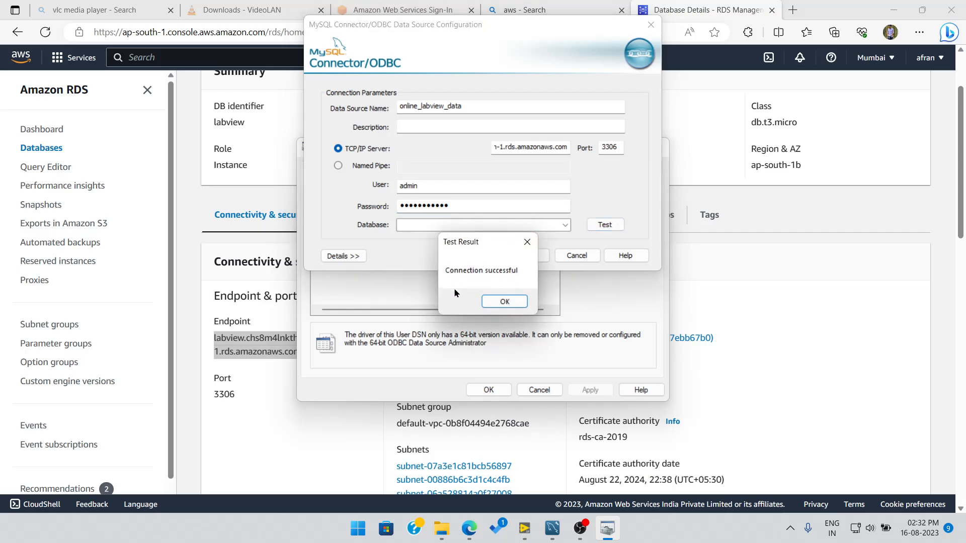
{"action": "left_click", "coordinate": [503, 302]}
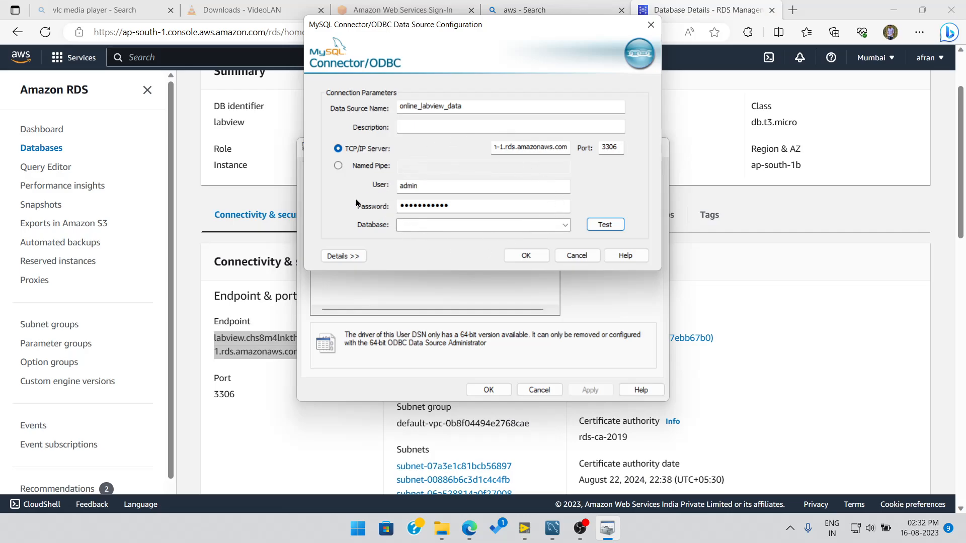
Choose online_db as the database, save the online_labview_data source and close the ODBC administrator.
{"action": "left_click", "coordinate": [566, 226]}
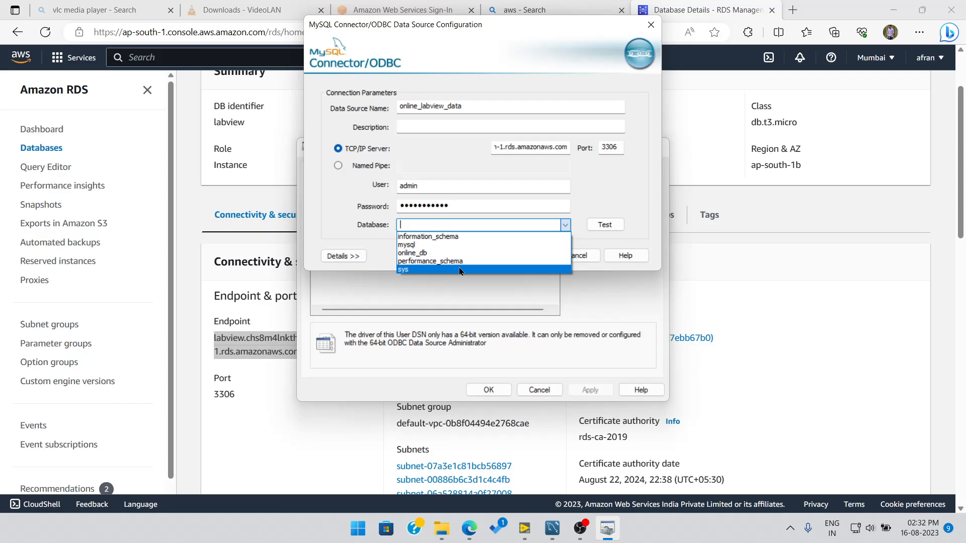
{"action": "left_click", "coordinate": [420, 253]}
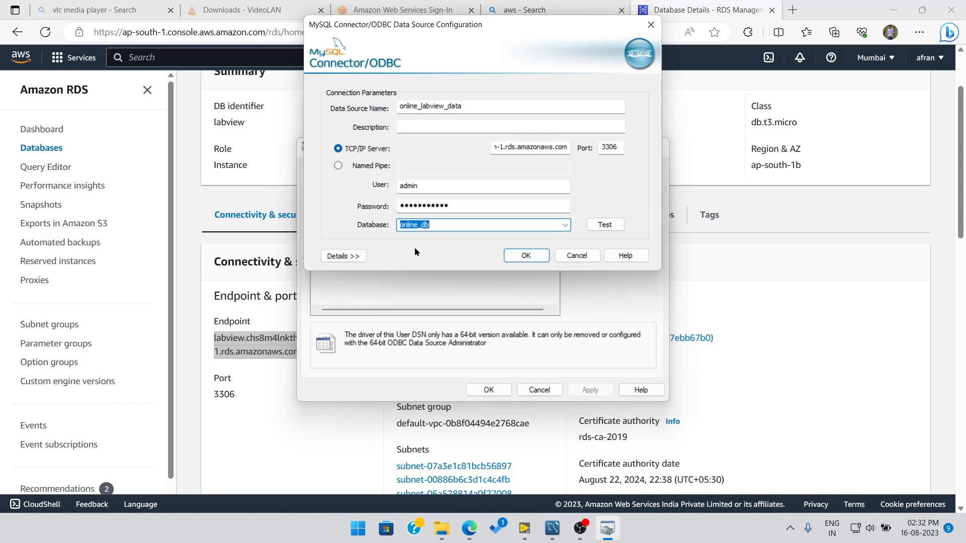
{"action": "left_click", "coordinate": [523, 256]}
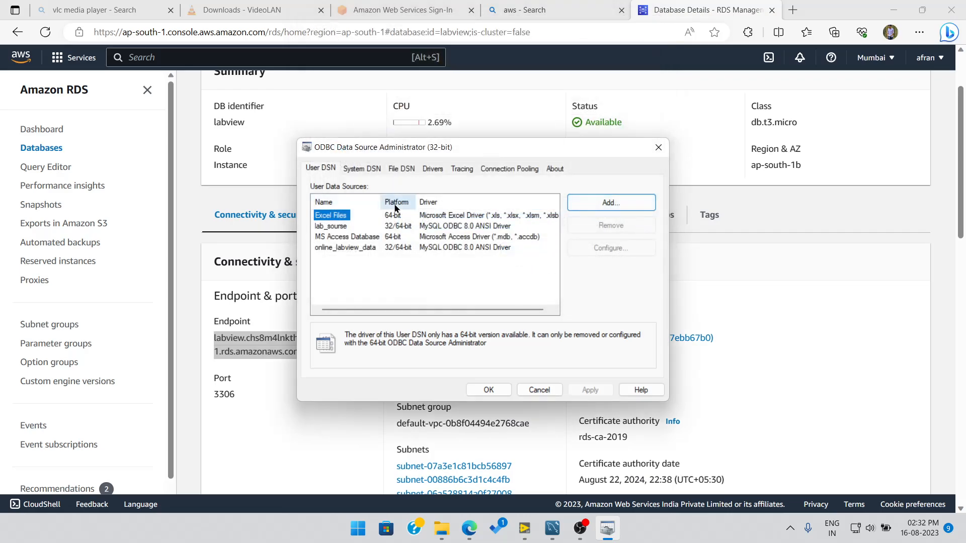
{"action": "left_click", "coordinate": [344, 250]}
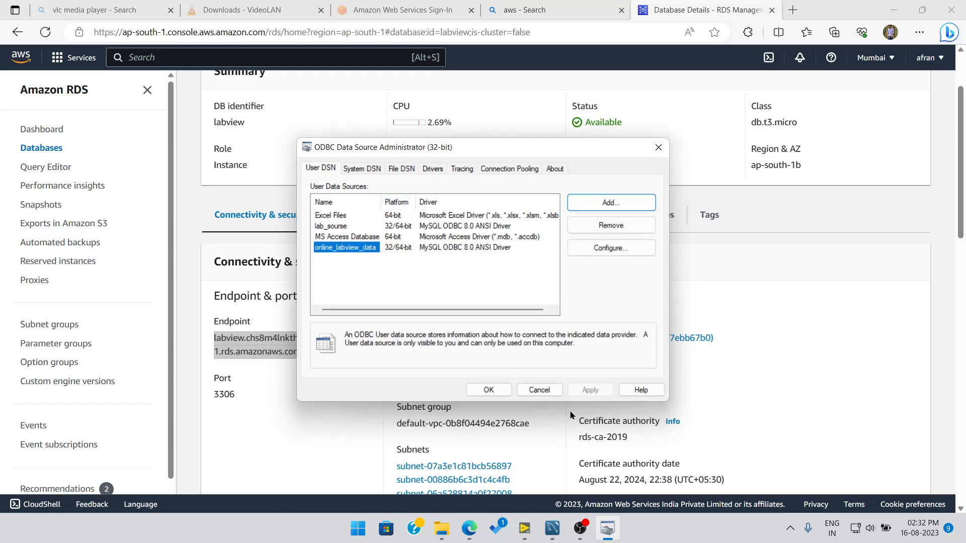
{"action": "left_click", "coordinate": [489, 390]}
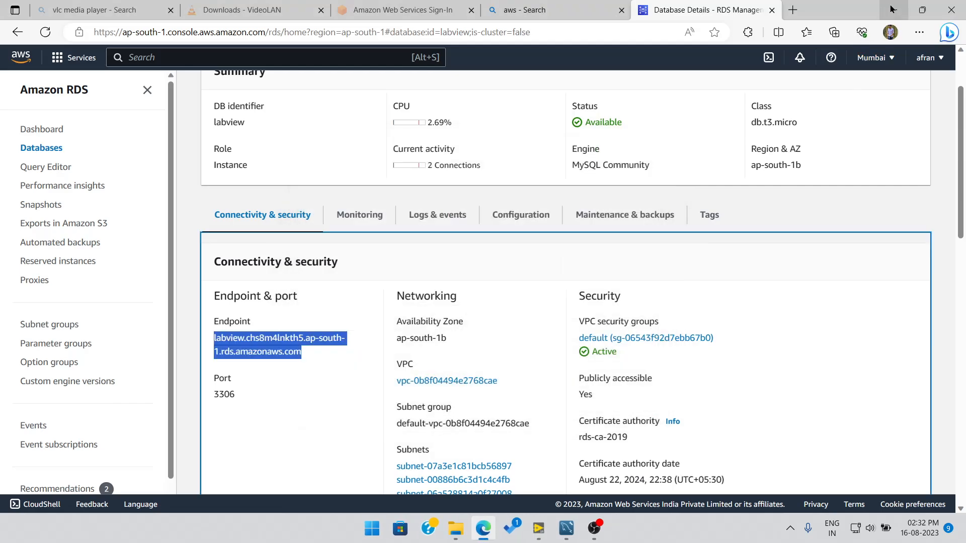
Return to MySQL Workbench, close the online_data table editor and display all rows of the online_data table.
{"action": "left_click", "coordinate": [893, 10]}
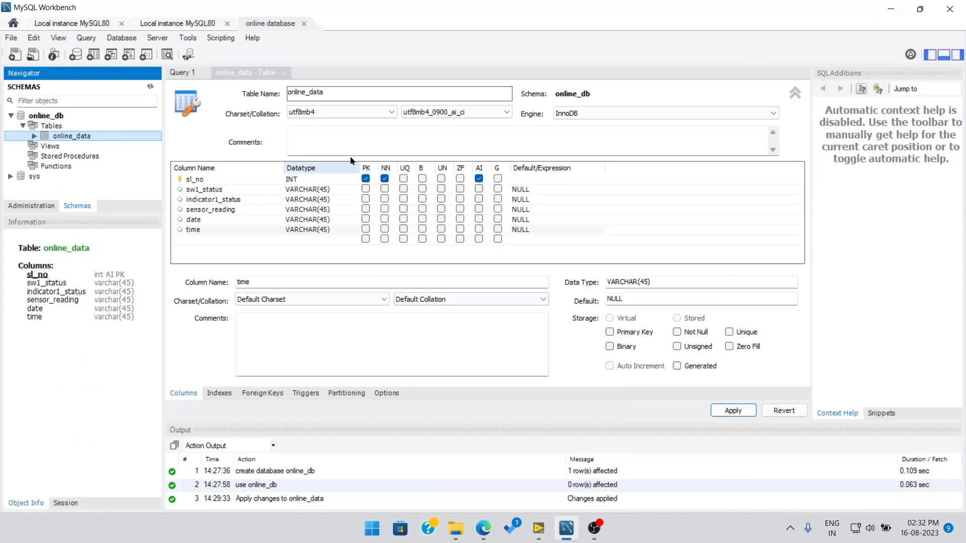
{"action": "left_click", "coordinate": [284, 73]}
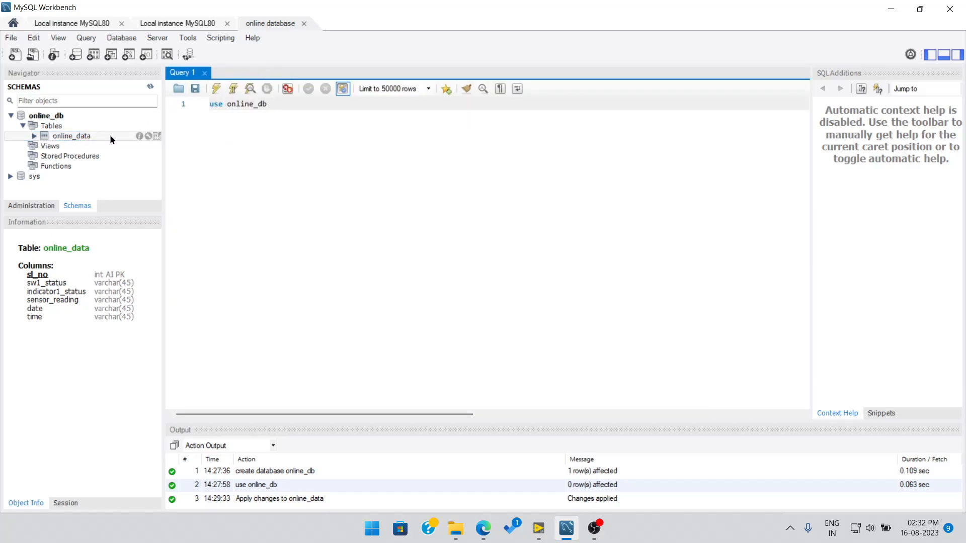
{"action": "left_click", "coordinate": [157, 136]}
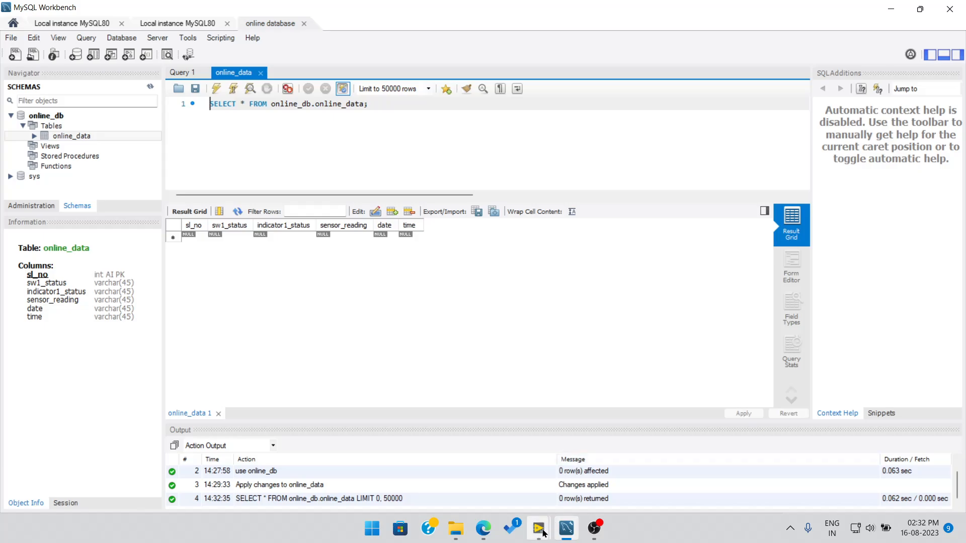
Switch to the LabVIEW block diagram and delete the table name status_of_io from the insert query string.
{"action": "mouse_move", "coordinate": [538, 527]}
{"action": "left_click", "coordinate": [530, 498]}
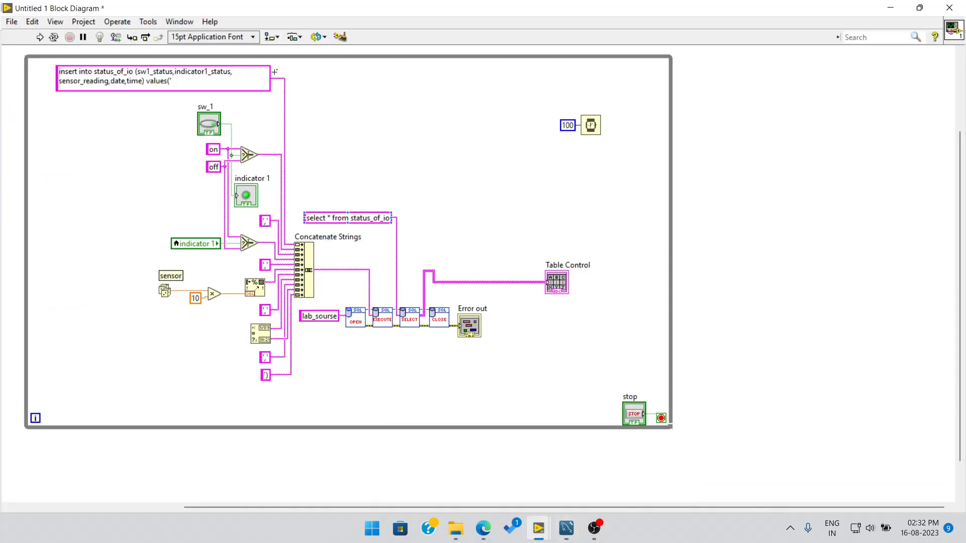
{"action": "mouse_move", "coordinate": [566, 539]}
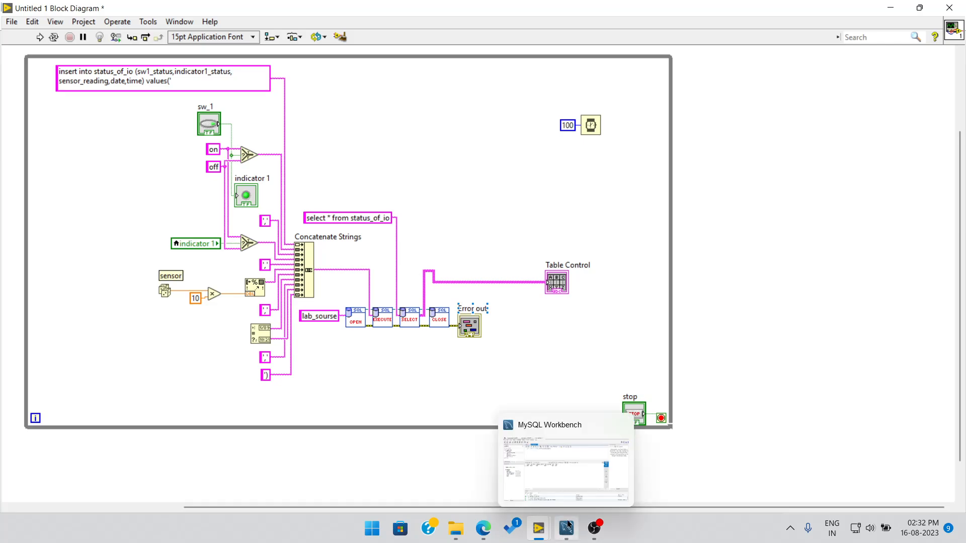
{"action": "left_click", "coordinate": [546, 292]}
{"action": "left_click", "coordinate": [90, 71]}
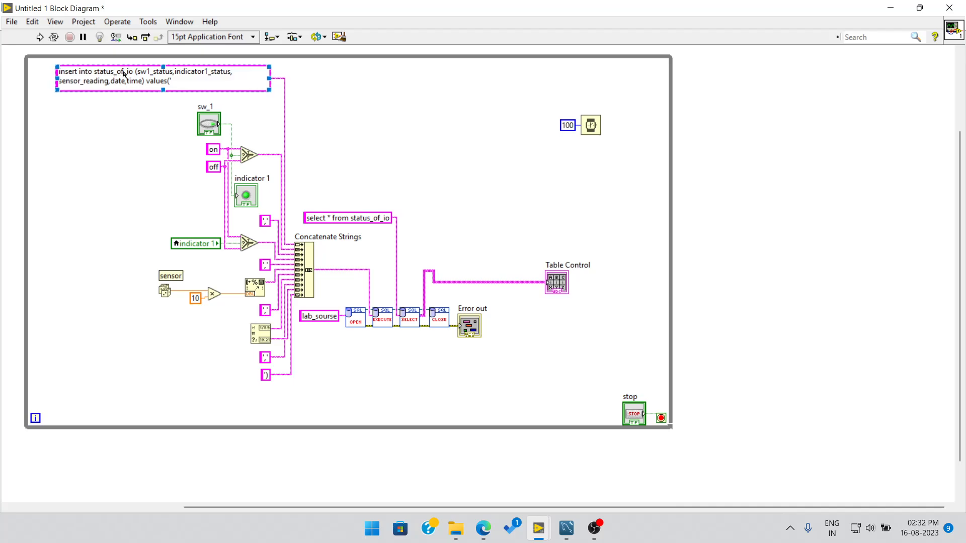
{"action": "double_click", "coordinate": [125, 73]}
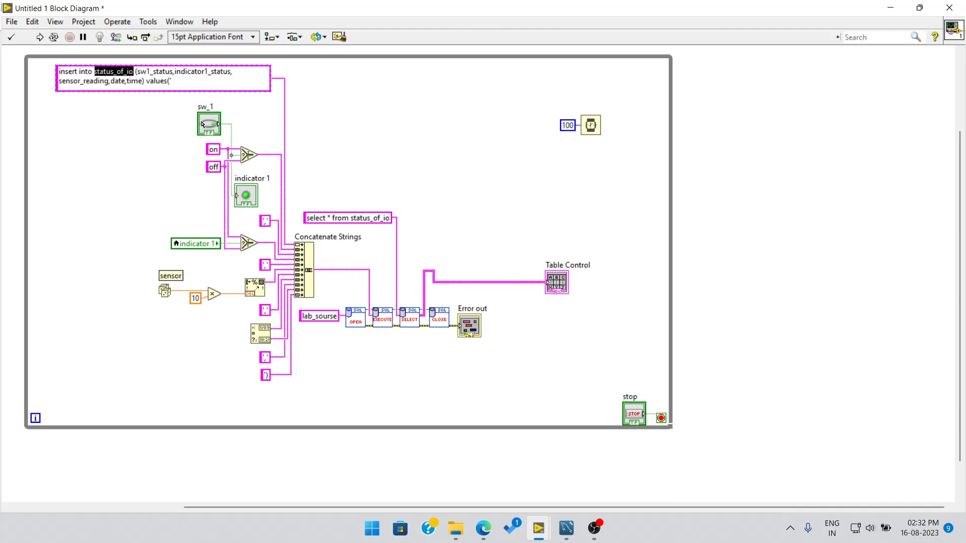
{"action": "key", "text": "Right"}
{"action": "key", "text": "BackSpace"}
{"action": "key", "text": "BackSpace"}
{"action": "key", "text": "BackSpace"}
{"action": "key", "text": "BackSpace"}
{"action": "key", "text": "BackSpace"}
{"action": "key", "text": "BackSpace"}
{"action": "key", "text": "BackSpace"}
{"action": "key", "text": "BackSpace"}
{"action": "key", "text": "BackSpace"}
{"action": "key", "text": "BackSpace"}
{"action": "key", "text": "BackSpace"}
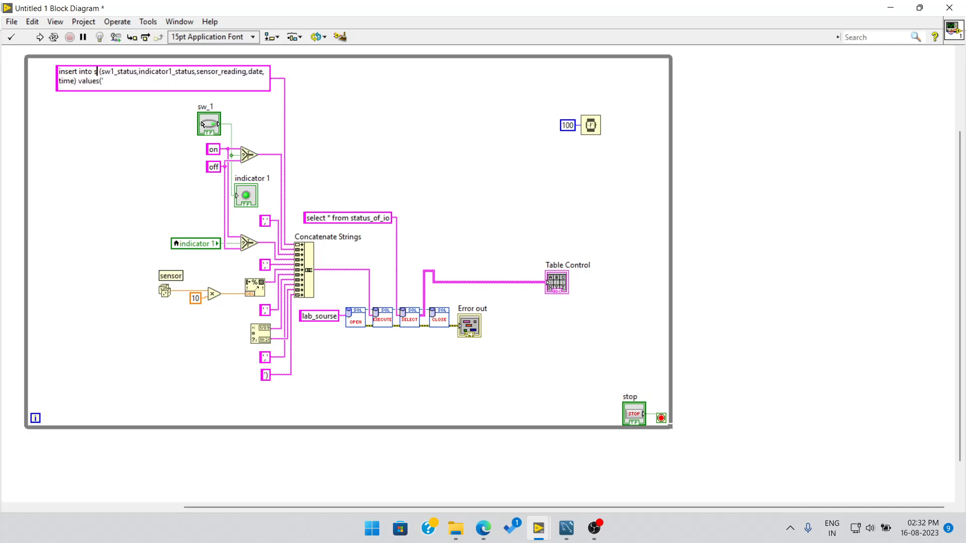
{"action": "key", "text": "BackSpace"}
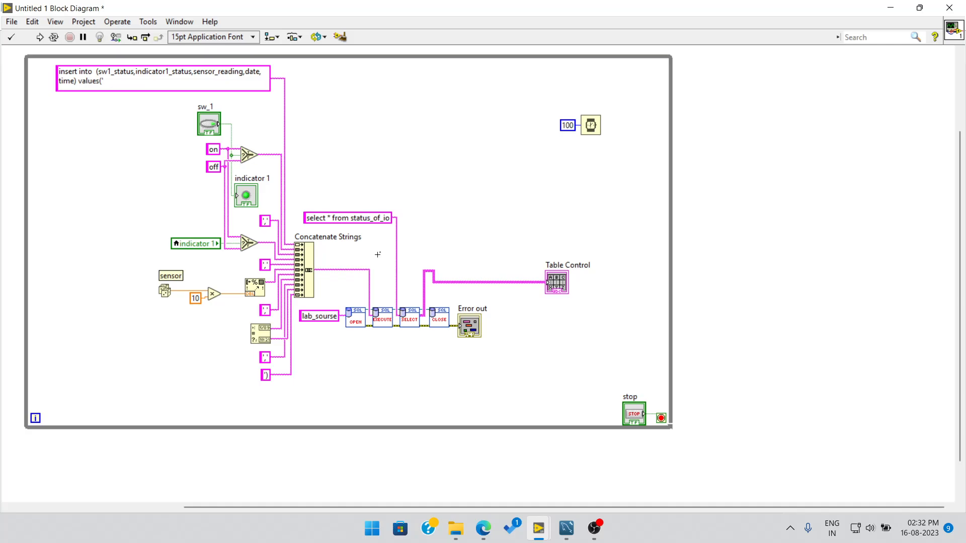
Check the table name in MySQL Workbench, then enter online_data as the target table in the block diagram's insert query.
{"action": "left_click", "coordinate": [568, 486]}
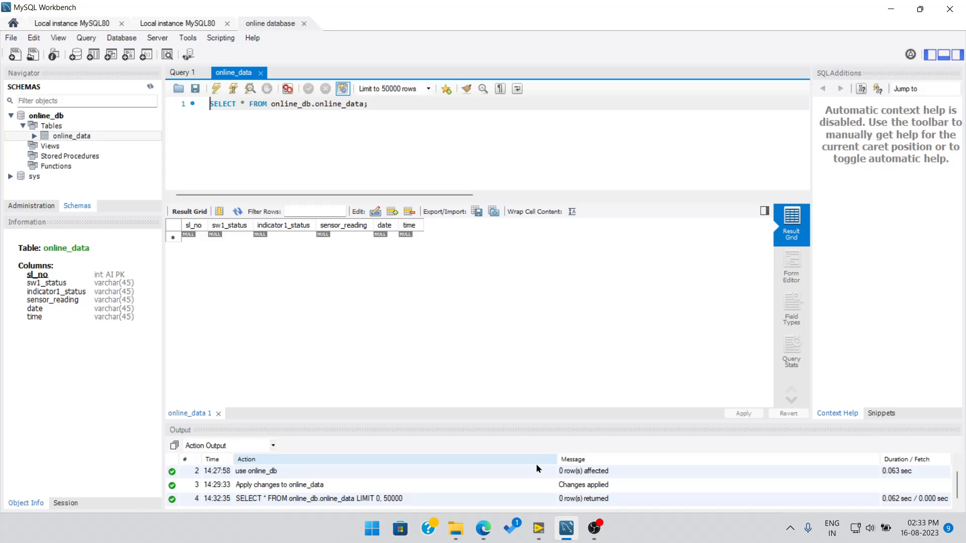
{"action": "mouse_move", "coordinate": [538, 529]}
{"action": "left_click", "coordinate": [523, 488]}
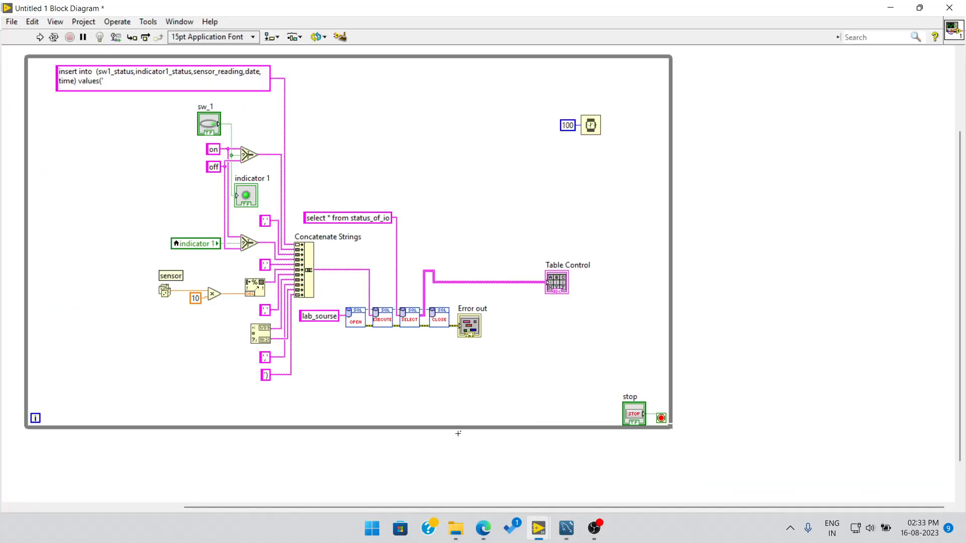
{"action": "double_click", "coordinate": [94, 76]}
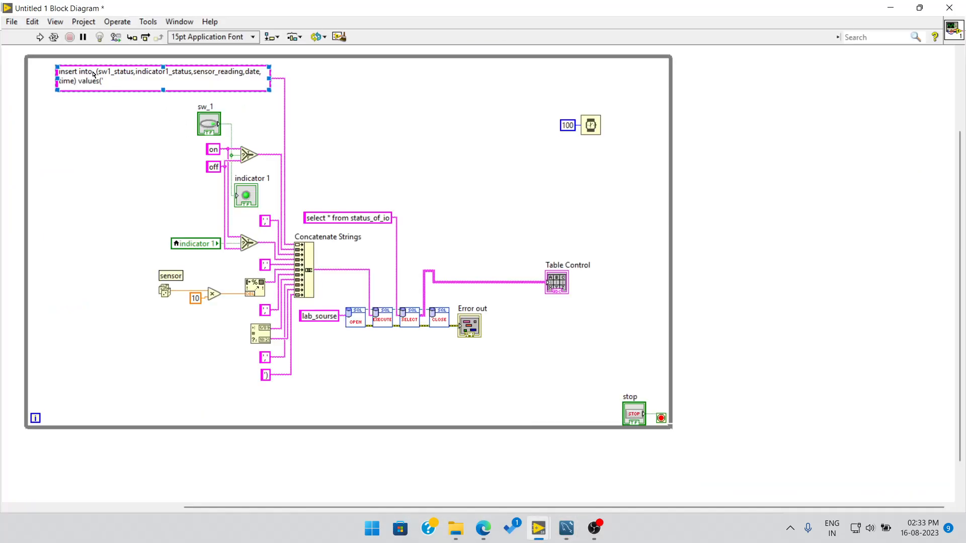
{"action": "type", "text": "online"}
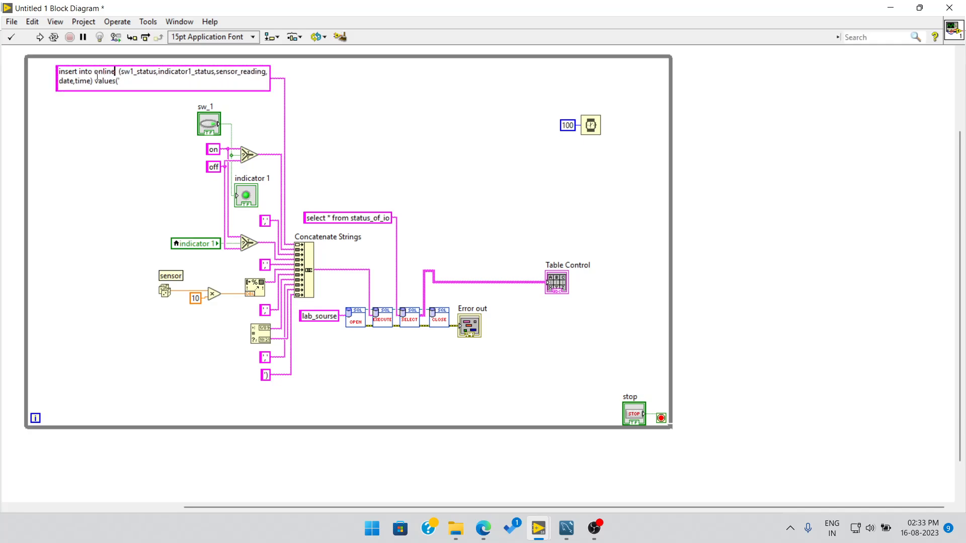
{"action": "type", "text": "_data"}
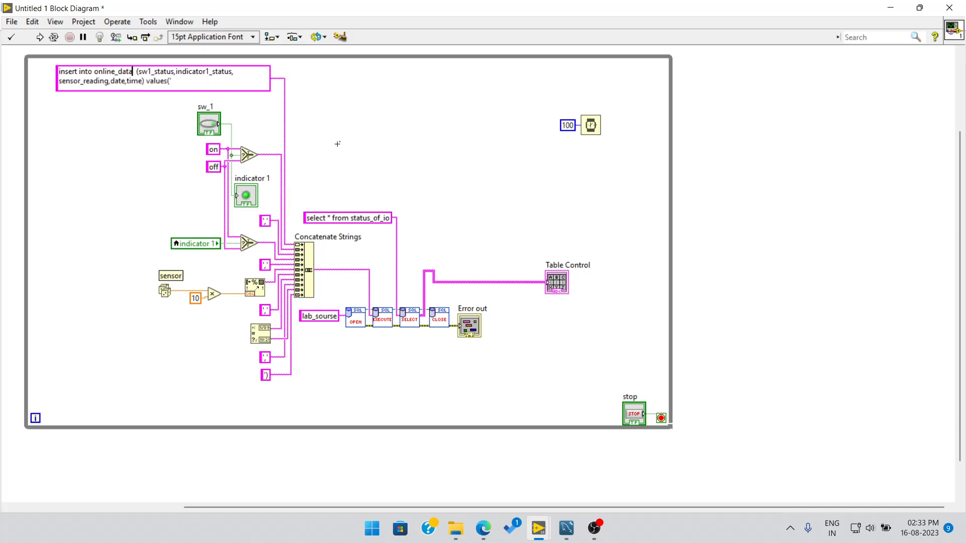
Look up the name of the online MySQL data source in the ODBC Data Source Administrator and close it.
{"action": "scroll", "coordinate": [335, 143], "scroll_direction": "down", "scroll_amount": 1}
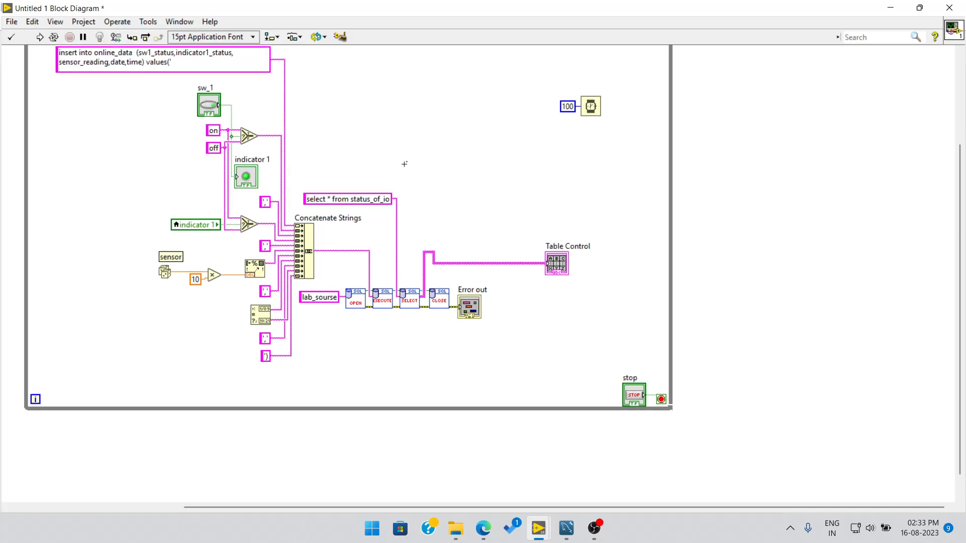
{"action": "double_click", "coordinate": [330, 300]}
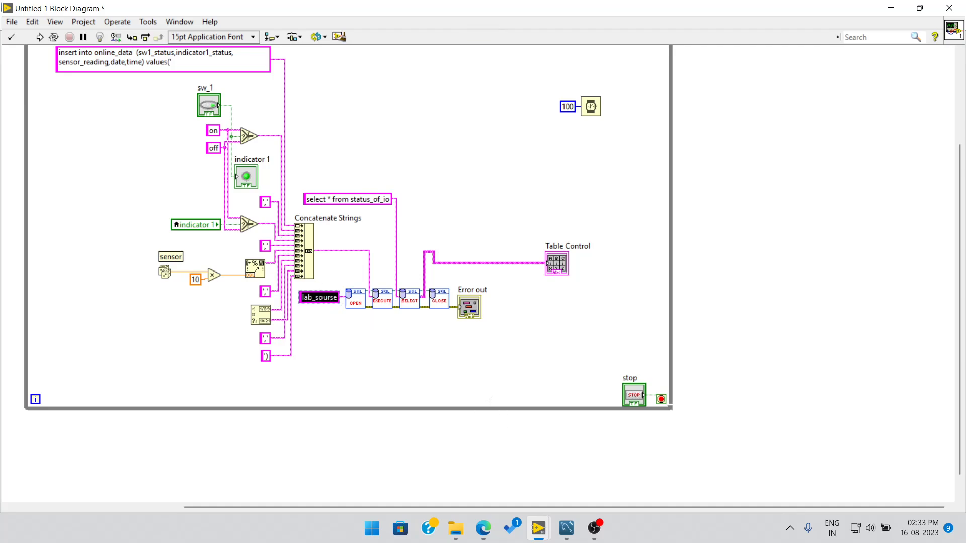
{"action": "mouse_move", "coordinate": [549, 525]}
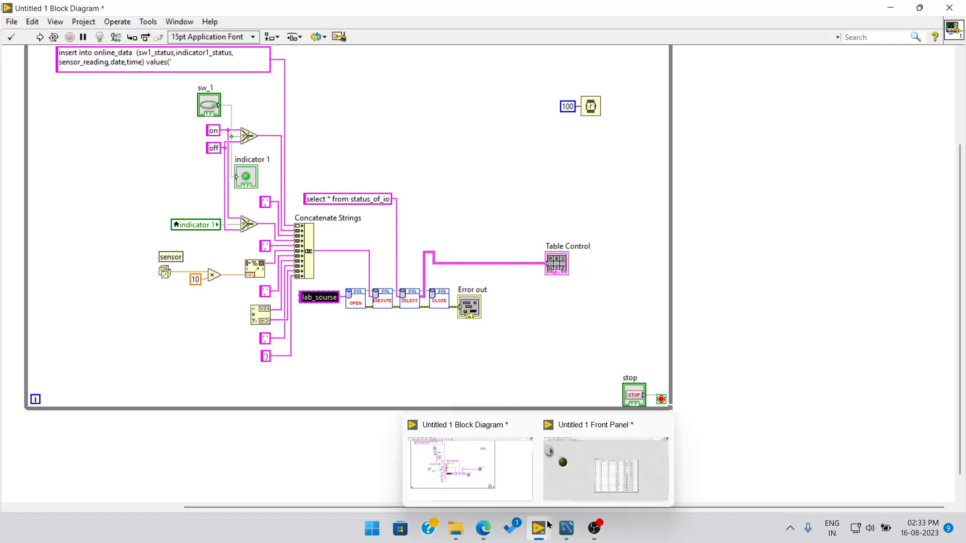
{"action": "key", "text": "super"}
{"action": "type", "text": "o"}
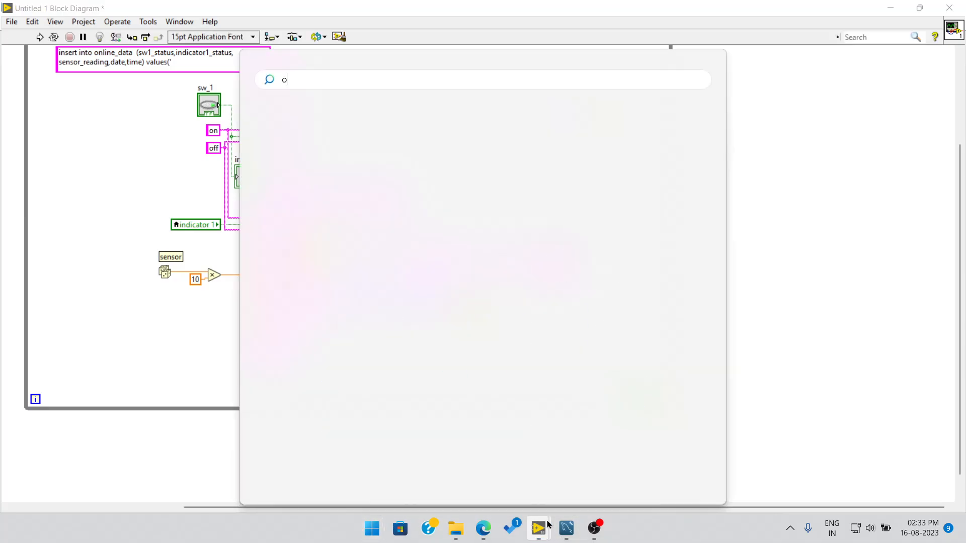
{"action": "type", "text": "dbc"}
{"action": "key", "text": "Return"}
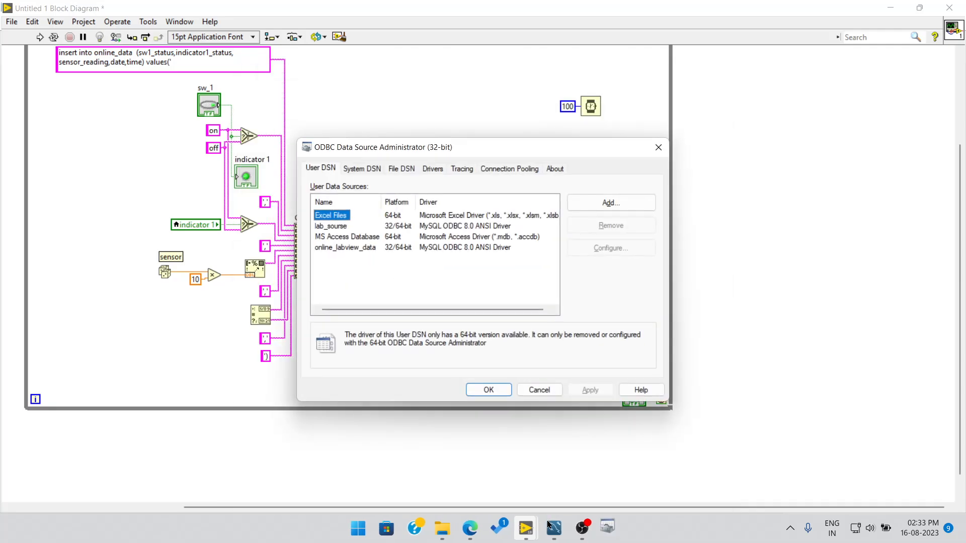
{"action": "left_click", "coordinate": [344, 249]}
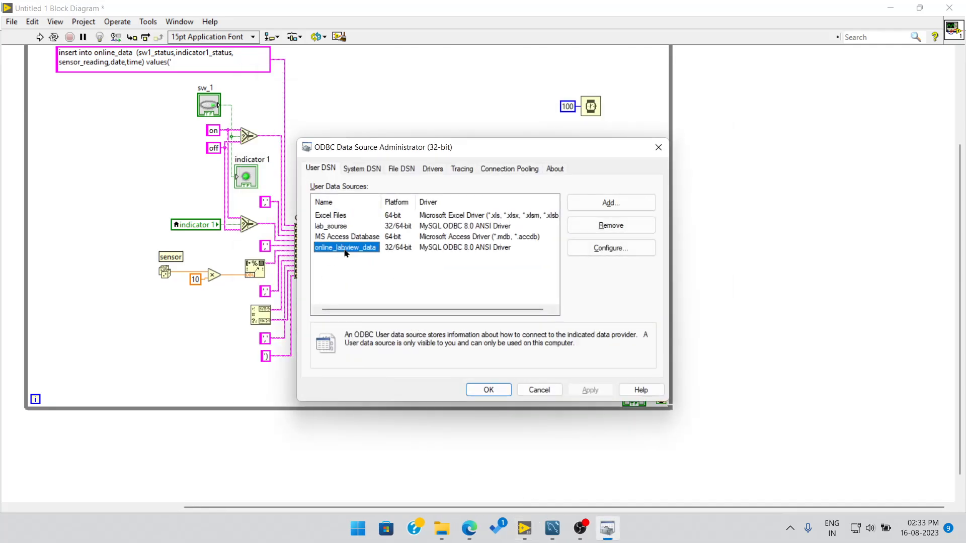
{"action": "left_click", "coordinate": [489, 390]}
Replace the lab_sourse string constant feeding the SQL Open block with online_labview_data.
{"action": "left_click", "coordinate": [326, 300]}
{"action": "double_click", "coordinate": [327, 300]}
{"action": "type", "text": "on"}
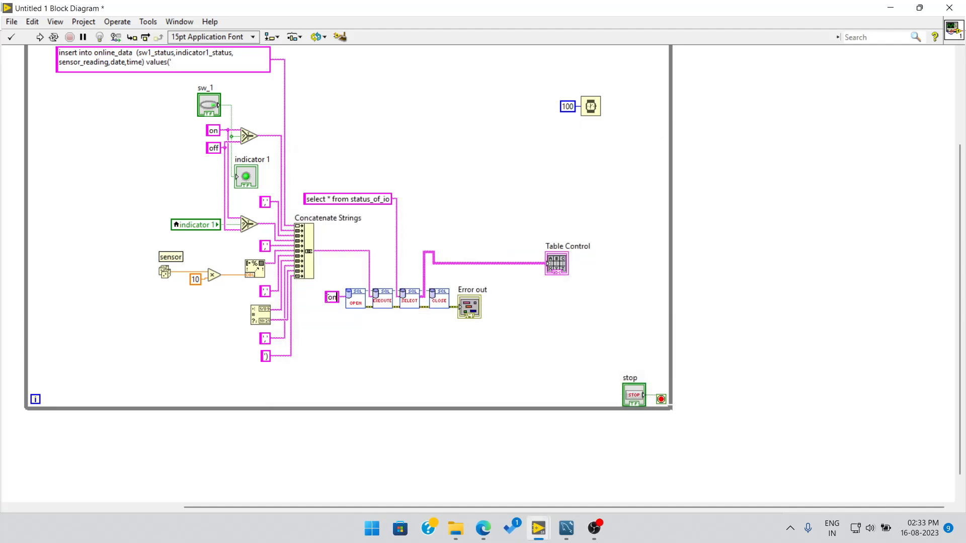
{"action": "type", "text": "line_labview_data"}
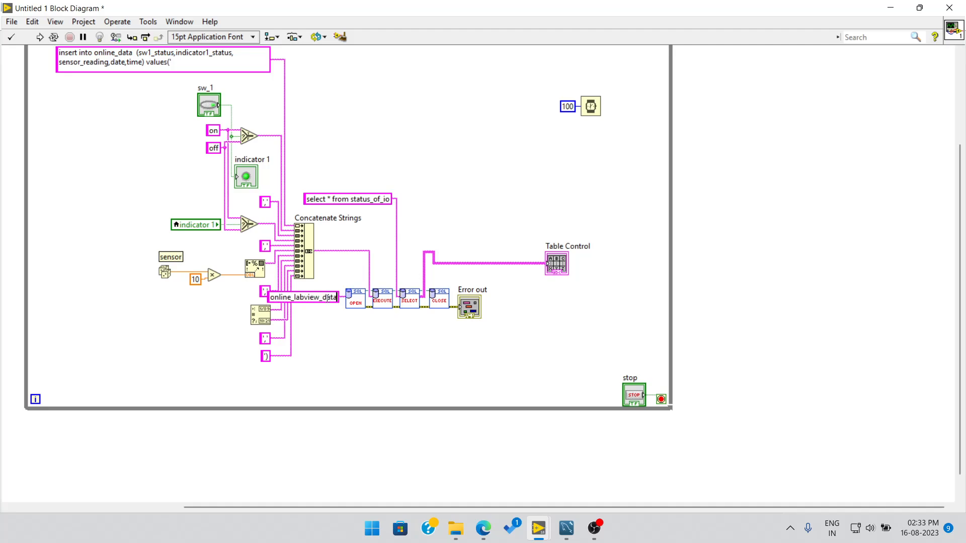
Replace the table name status_of_io in the select query constant with online_data.
{"action": "left_click", "coordinate": [365, 204]}
{"action": "double_click", "coordinate": [365, 200]}
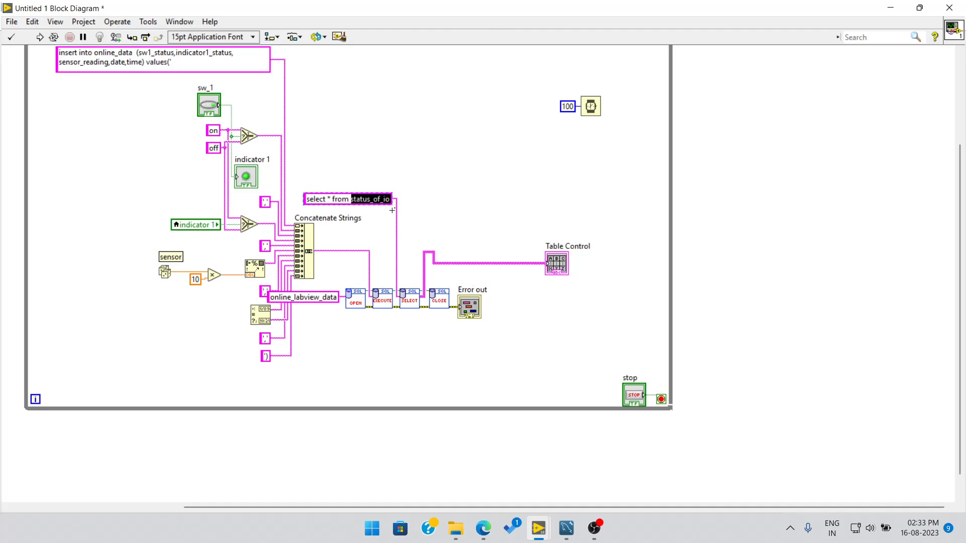
{"action": "key", "text": "BackSpace"}
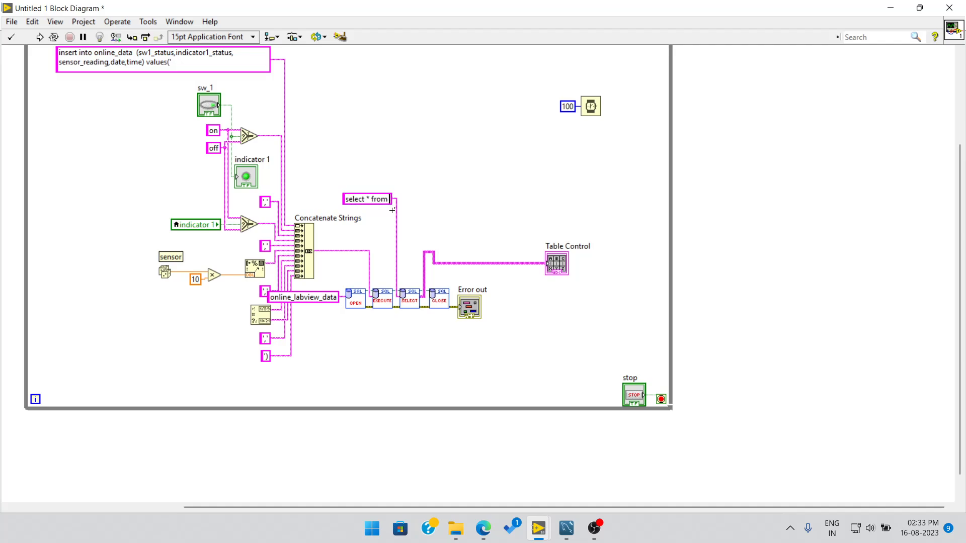
{"action": "type", "text": "online_data"}
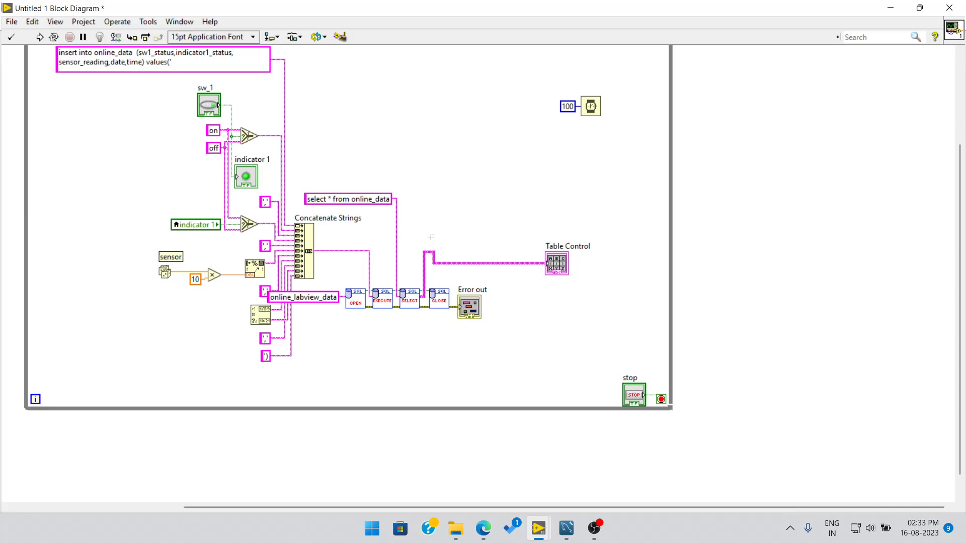
Show the front panel, run the VI and bring the first rows of the Table Control into view.
{"action": "left_click", "coordinate": [180, 22]}
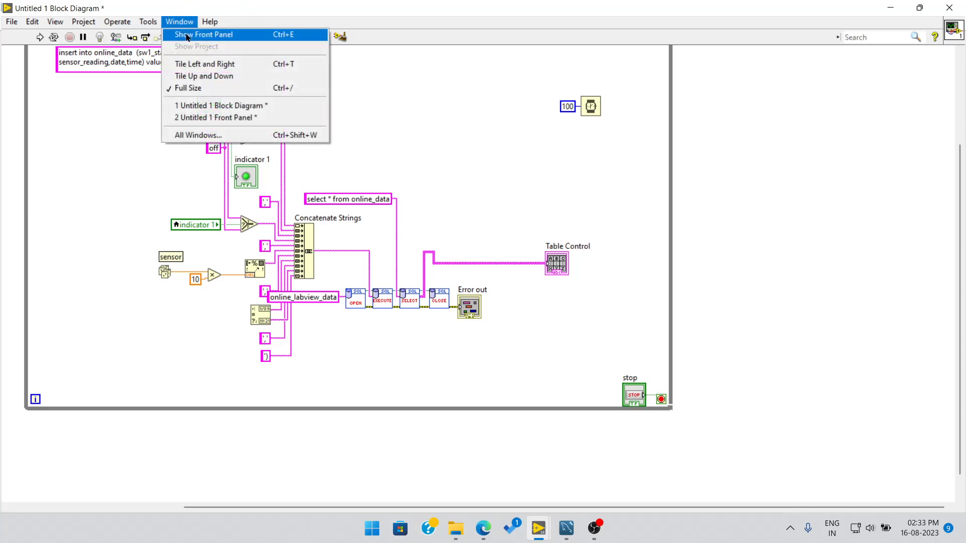
{"action": "left_click", "coordinate": [194, 33]}
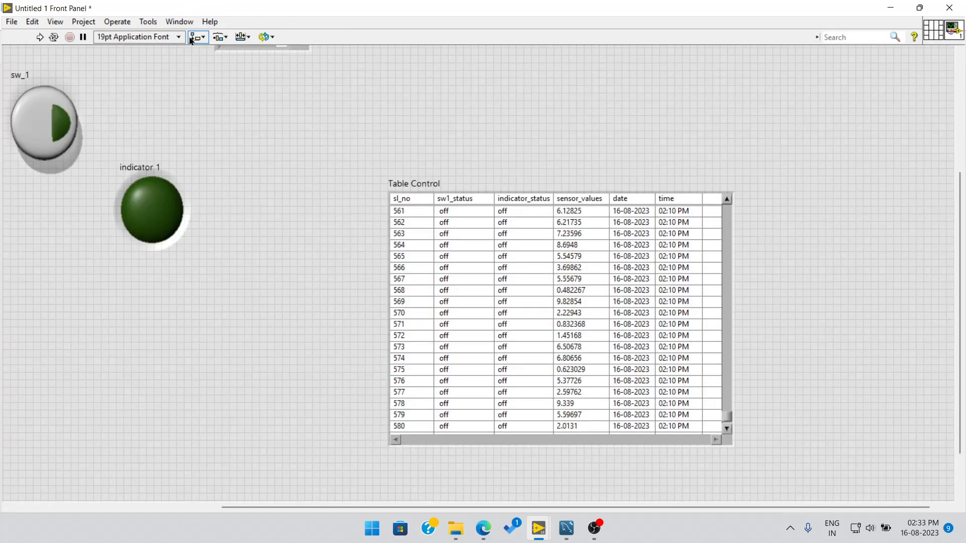
{"action": "left_click", "coordinate": [40, 38]}
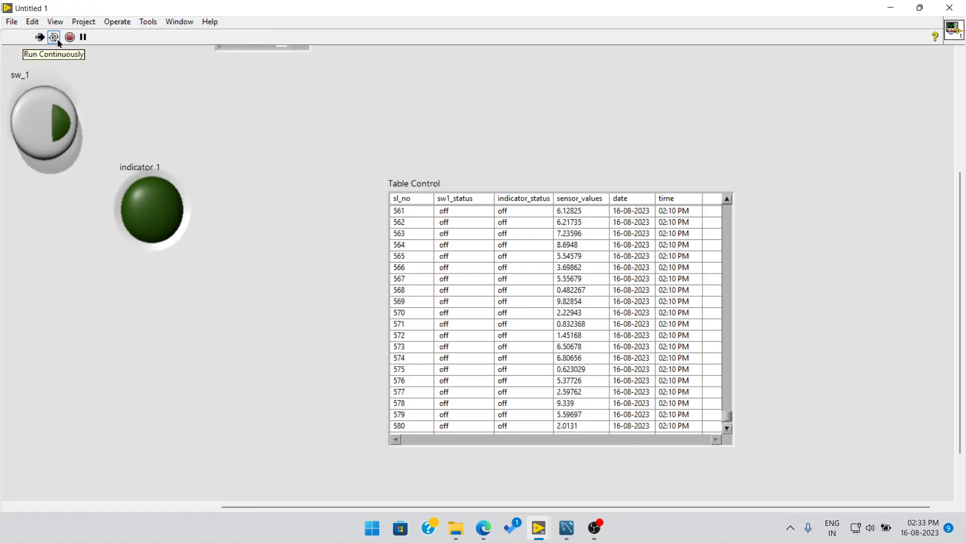
{"action": "scroll", "coordinate": [269, 108], "scroll_direction": "up", "scroll_amount": 1}
{"action": "scroll", "coordinate": [382, 220], "scroll_direction": "down", "scroll_amount": 1}
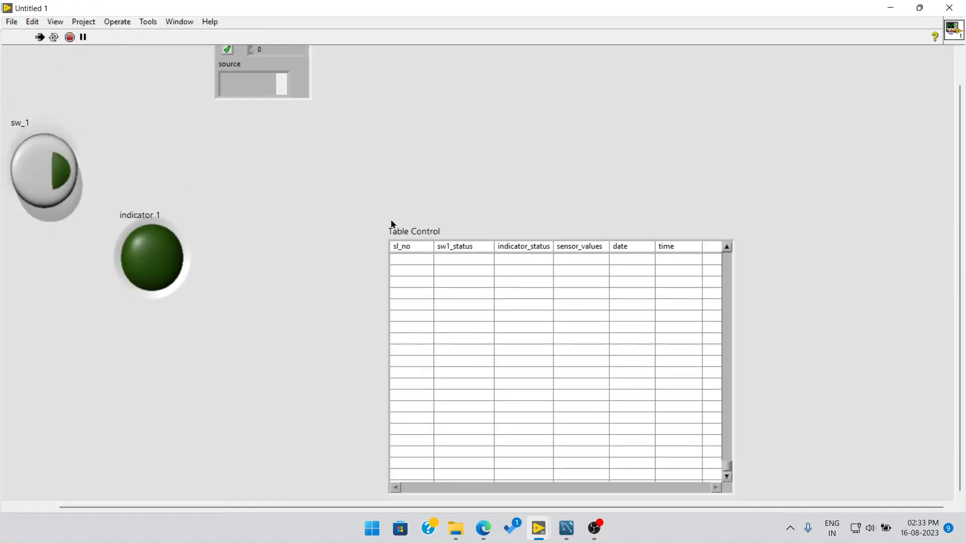
{"action": "scroll", "coordinate": [388, 221], "scroll_direction": "up", "scroll_amount": 1}
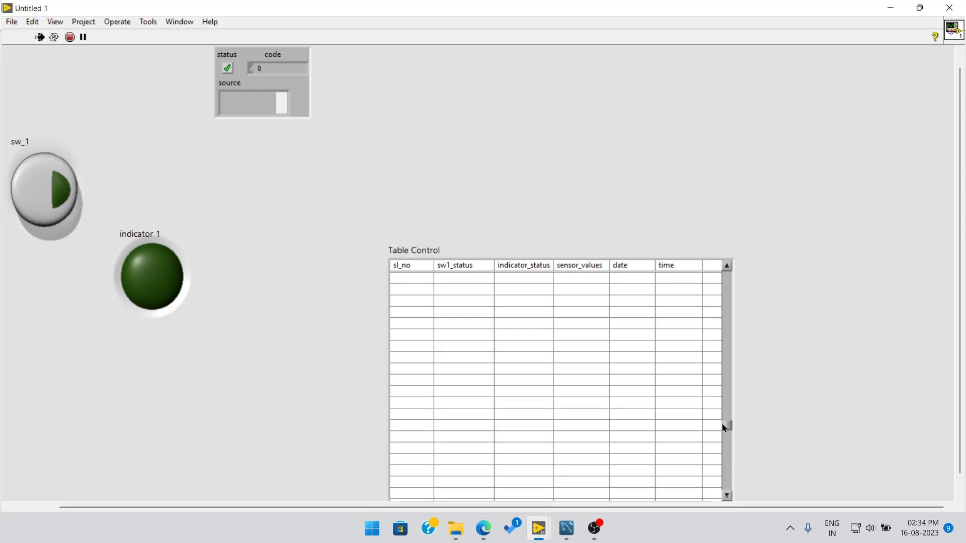
{"action": "left_click_drag", "start_coordinate": [724, 487], "coordinate": [731, 267]}
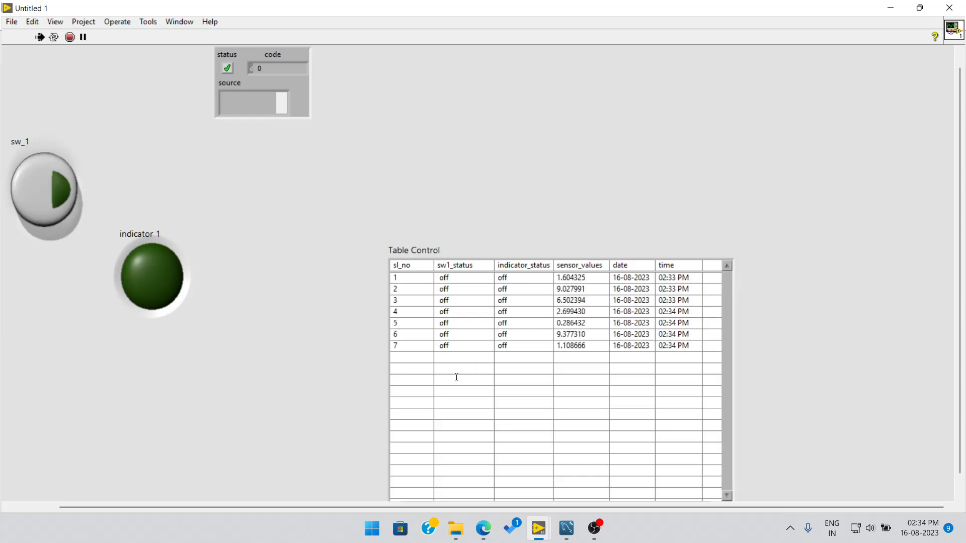
Turn on sw_1 while the VI is running and view the newest logged rows in the Table Control.
{"action": "scroll", "coordinate": [340, 354], "scroll_direction": "down", "scroll_amount": 1}
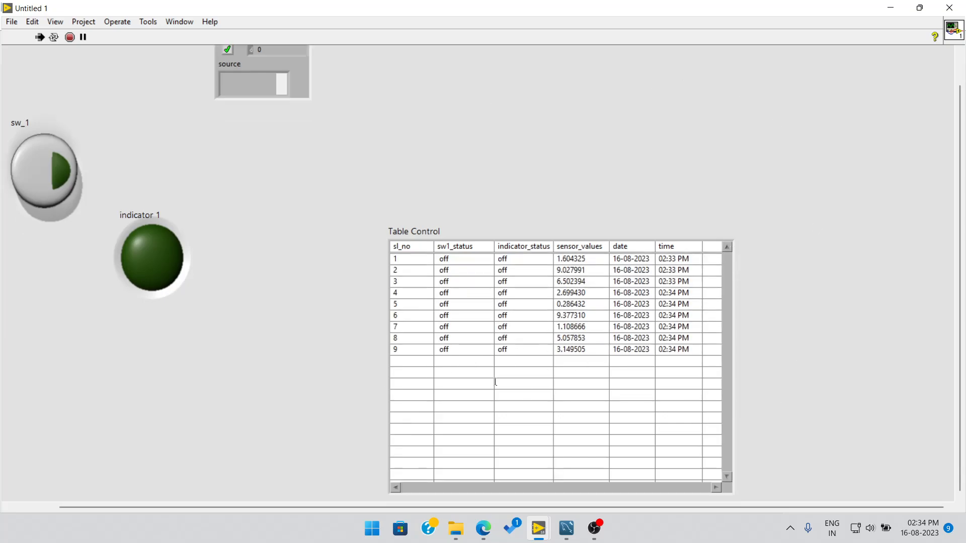
{"action": "scroll", "coordinate": [166, 160], "scroll_direction": "up", "scroll_amount": 2}
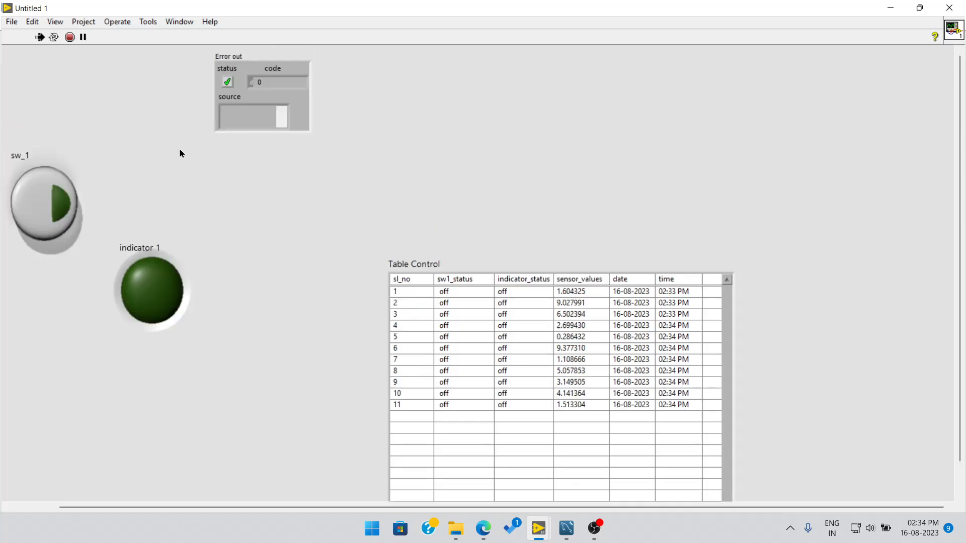
{"action": "scroll", "coordinate": [136, 179], "scroll_direction": "down", "scroll_amount": 1}
{"action": "scroll", "coordinate": [146, 190], "scroll_direction": "up", "scroll_amount": 1}
{"action": "left_click", "coordinate": [47, 206]}
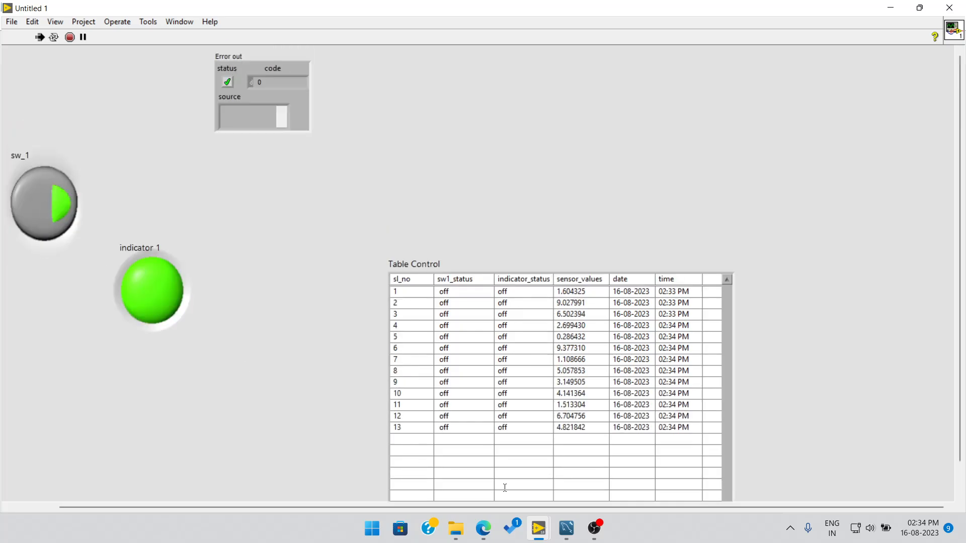
{"action": "scroll", "coordinate": [474, 474], "scroll_direction": "down", "scroll_amount": 3}
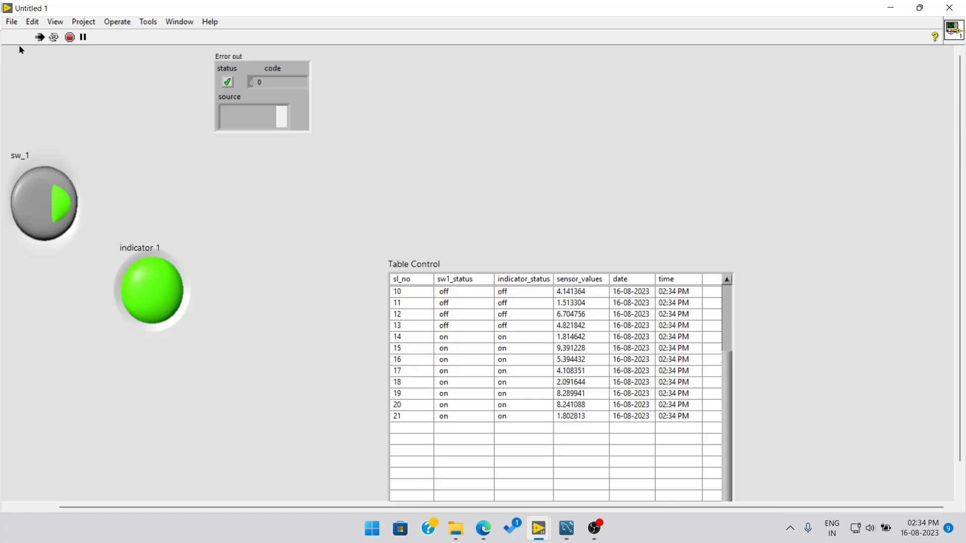
Abort the running VI, switch to MySQL Workbench and re-execute the select query on online_db.online_data.
{"action": "left_click", "coordinate": [69, 37]}
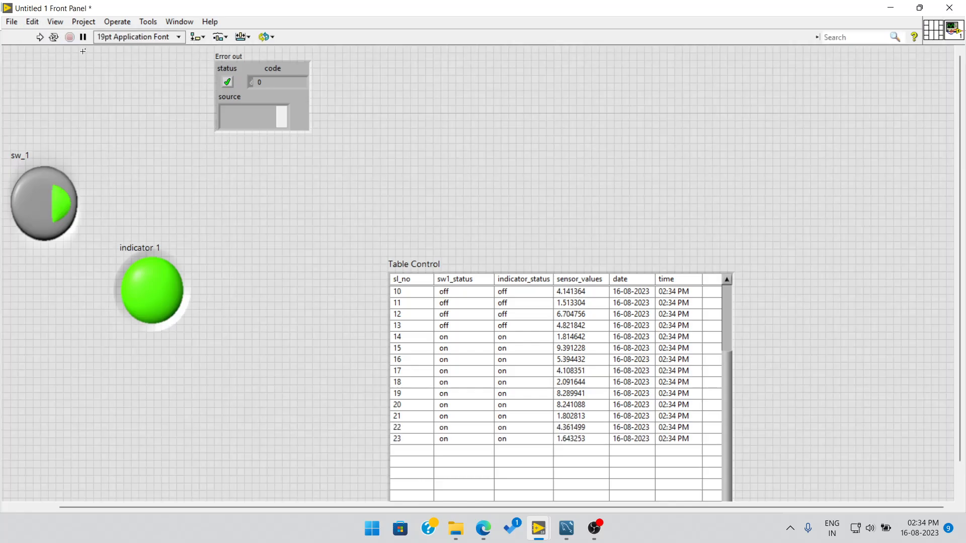
{"action": "left_click", "coordinate": [566, 528]}
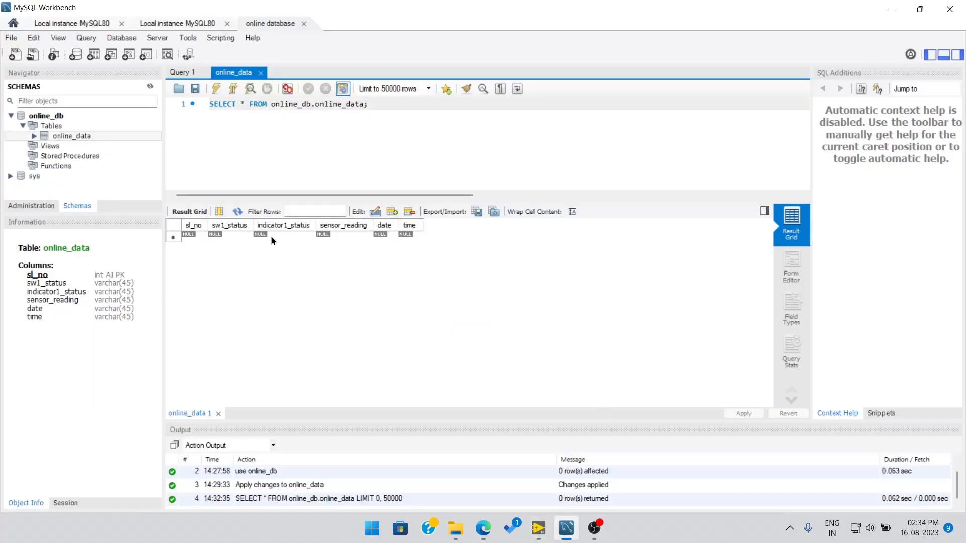
{"action": "left_click", "coordinate": [216, 89]}
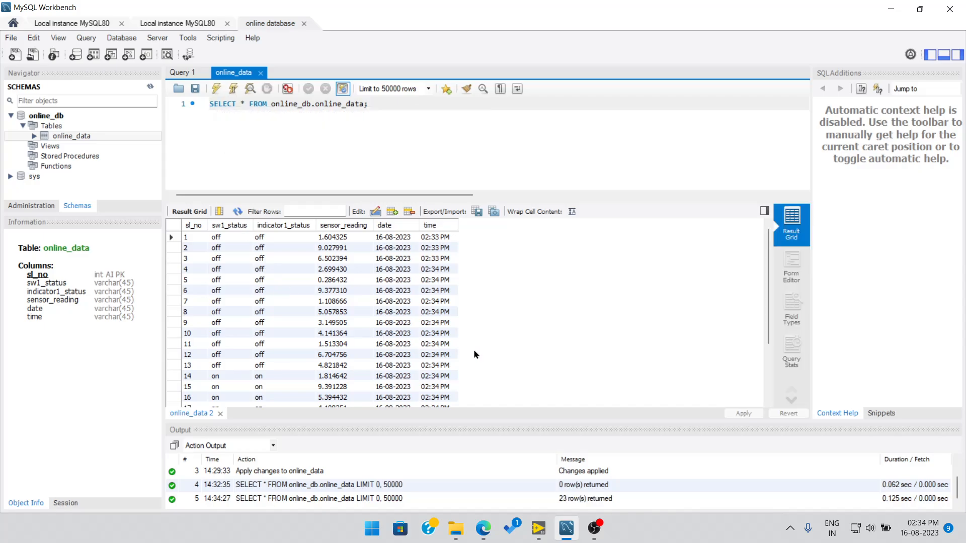
Review the last online_data rows, and check the hostname and username in the online database connection's settings.
{"action": "scroll", "coordinate": [752, 295], "scroll_direction": "down", "scroll_amount": 3}
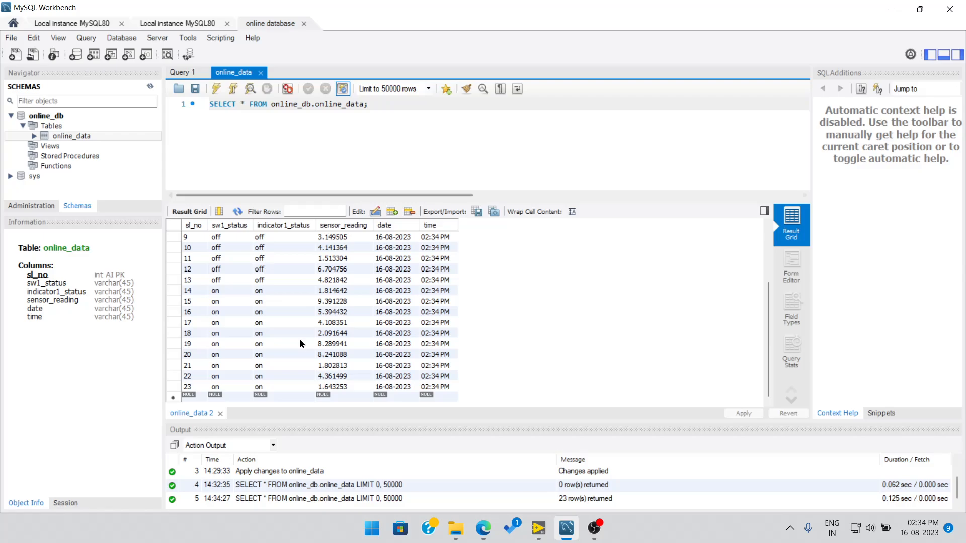
{"action": "left_click", "coordinate": [13, 23]}
{"action": "right_click", "coordinate": [261, 116]}
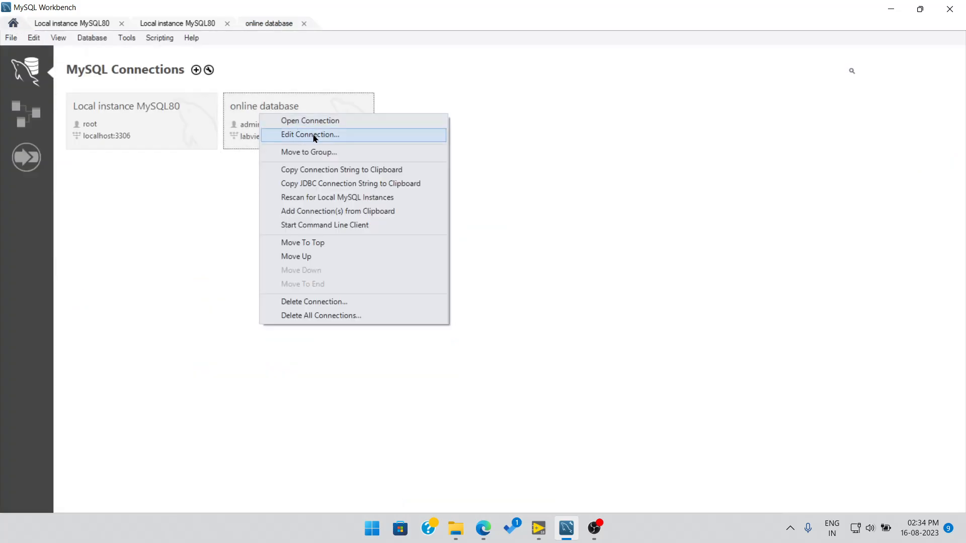
{"action": "left_click", "coordinate": [314, 137]}
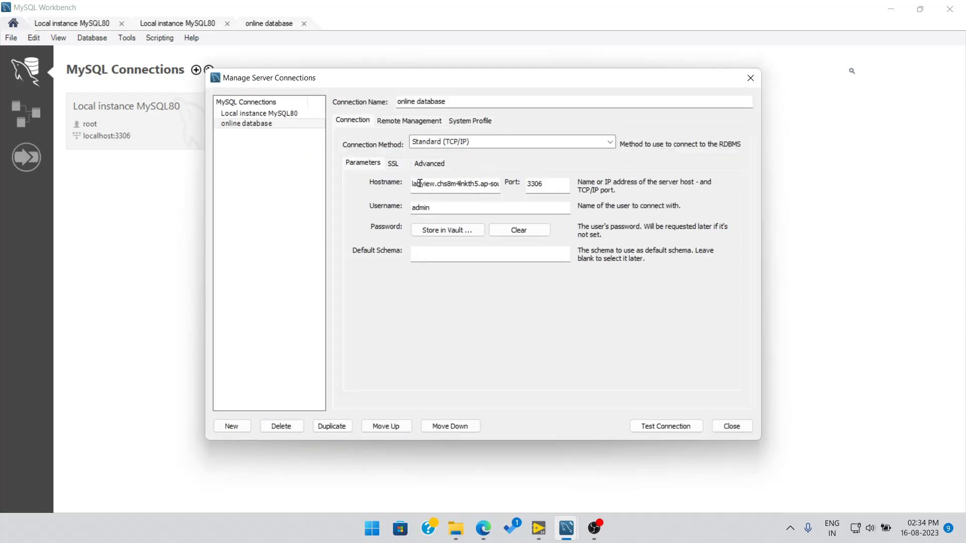
{"action": "left_click_drag", "start_coordinate": [419, 183], "coordinate": [493, 187]}
{"action": "key", "text": "Tab"}
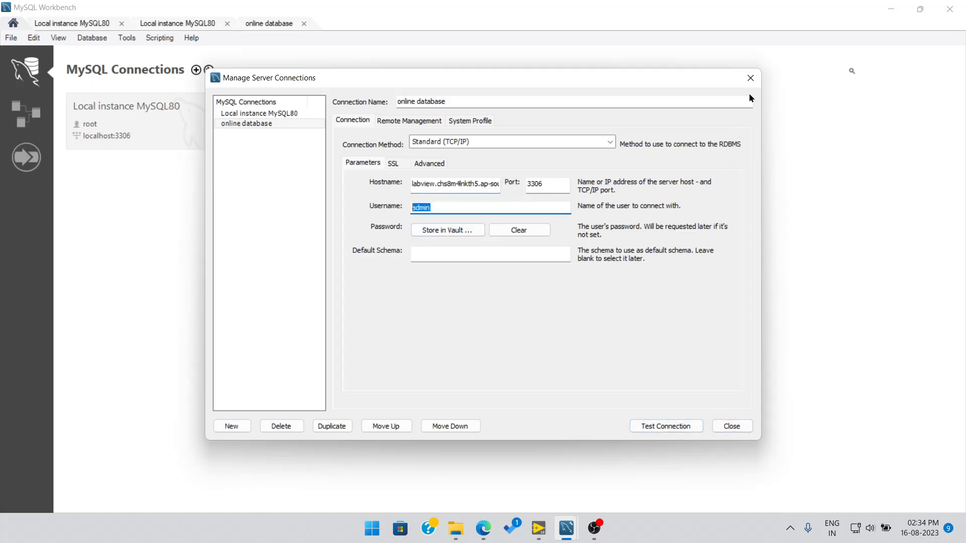
{"action": "left_click", "coordinate": [750, 78]}
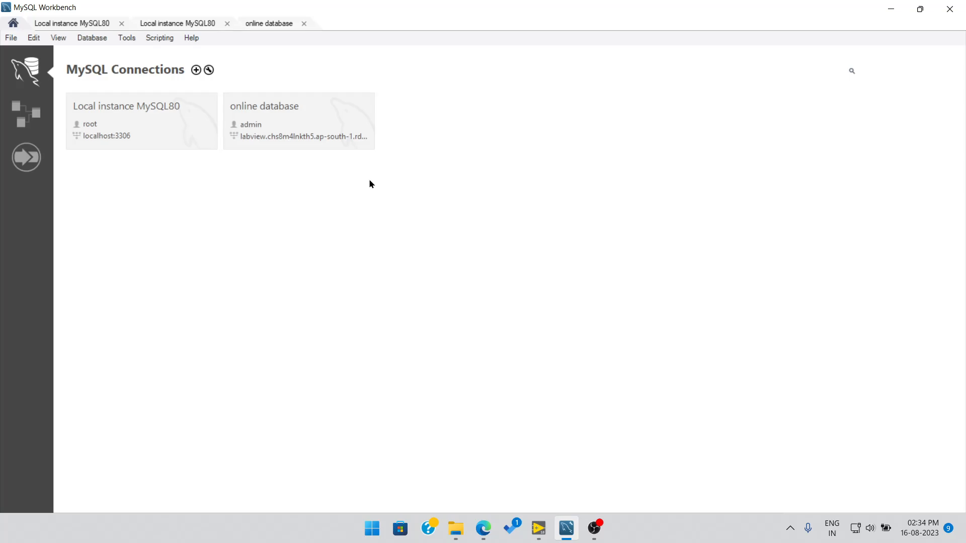
Switch to the Amazon RDS console in the browser and review the labview instance's summary and its columns in the Databases list.
{"action": "left_click", "coordinate": [480, 531]}
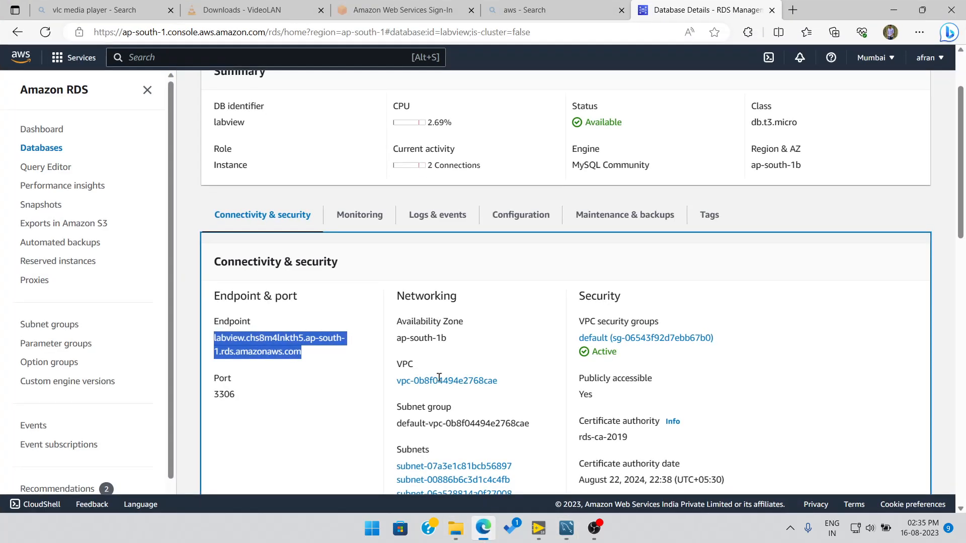
{"action": "scroll", "coordinate": [372, 290], "scroll_direction": "up", "scroll_amount": 2}
{"action": "left_click", "coordinate": [550, 226]}
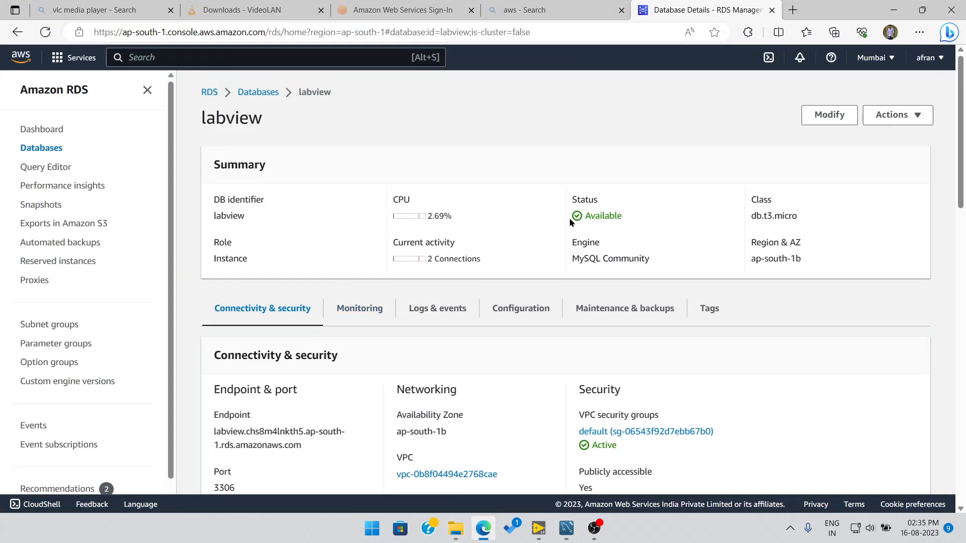
{"action": "left_click", "coordinate": [256, 93]}
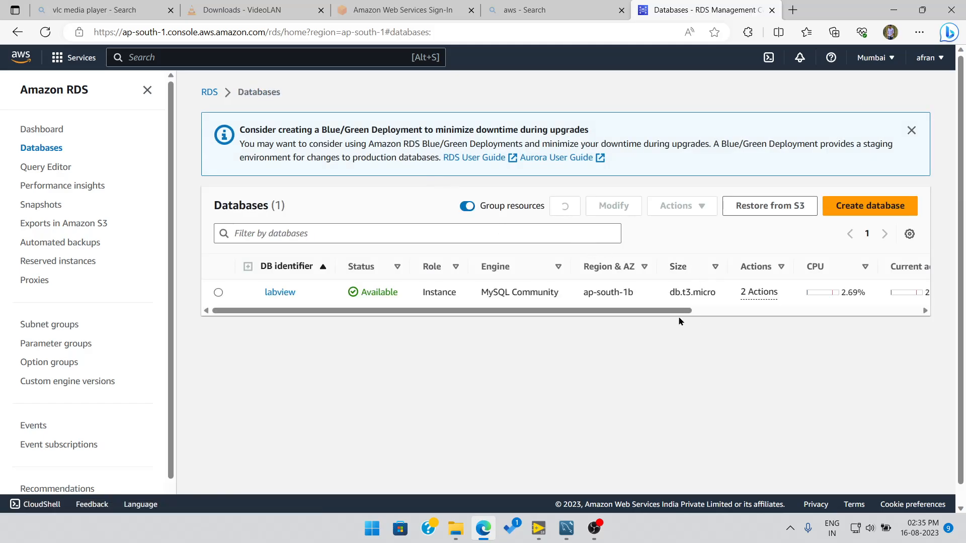
{"action": "left_click_drag", "start_coordinate": [674, 316], "coordinate": [913, 308]}
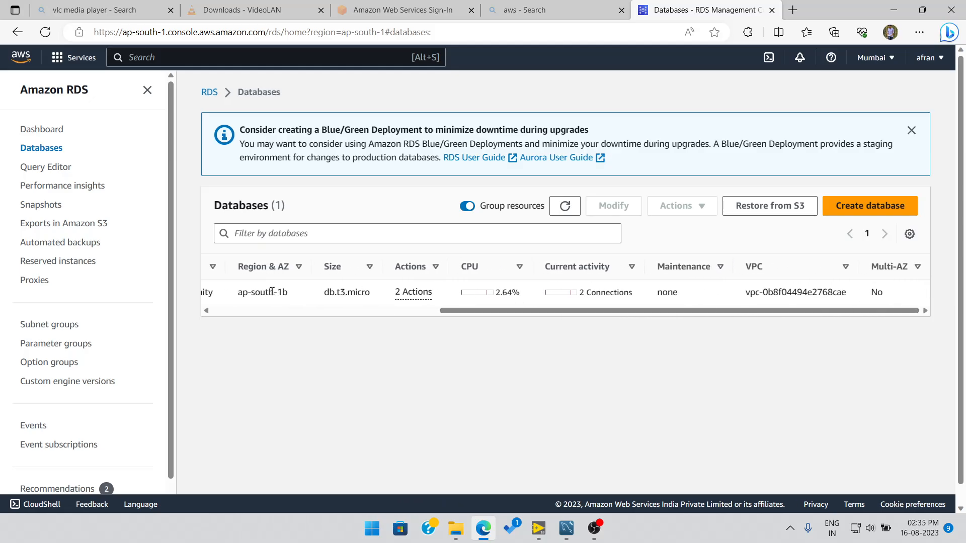
{"action": "left_click_drag", "start_coordinate": [439, 309], "coordinate": [194, 291]}
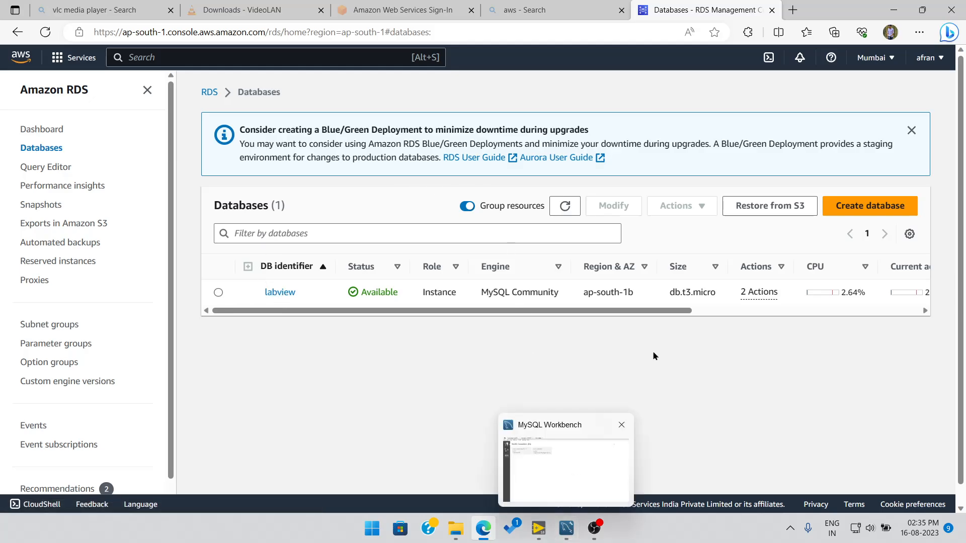
{"action": "mouse_move", "coordinate": [557, 497]}
{"action": "left_click", "coordinate": [566, 528]}
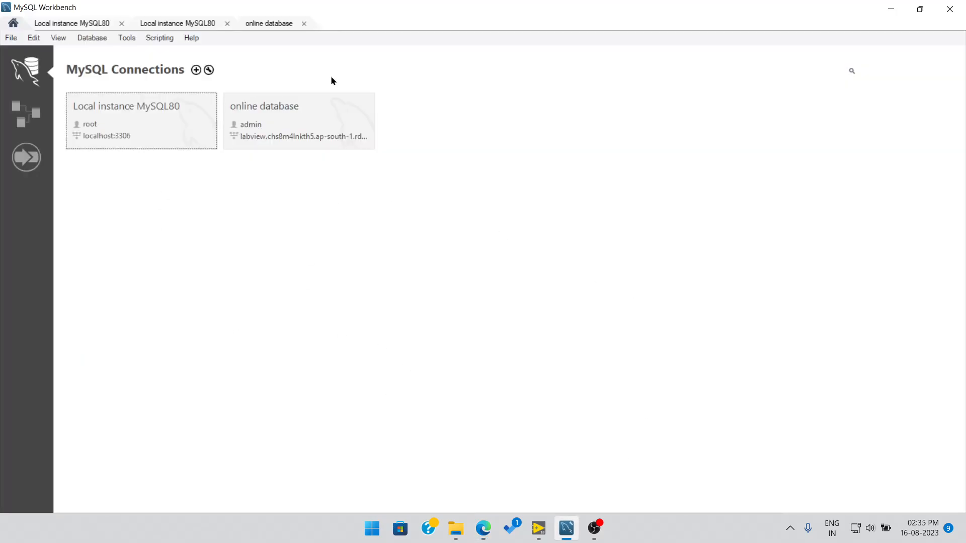
{"action": "left_click", "coordinate": [891, 9]}
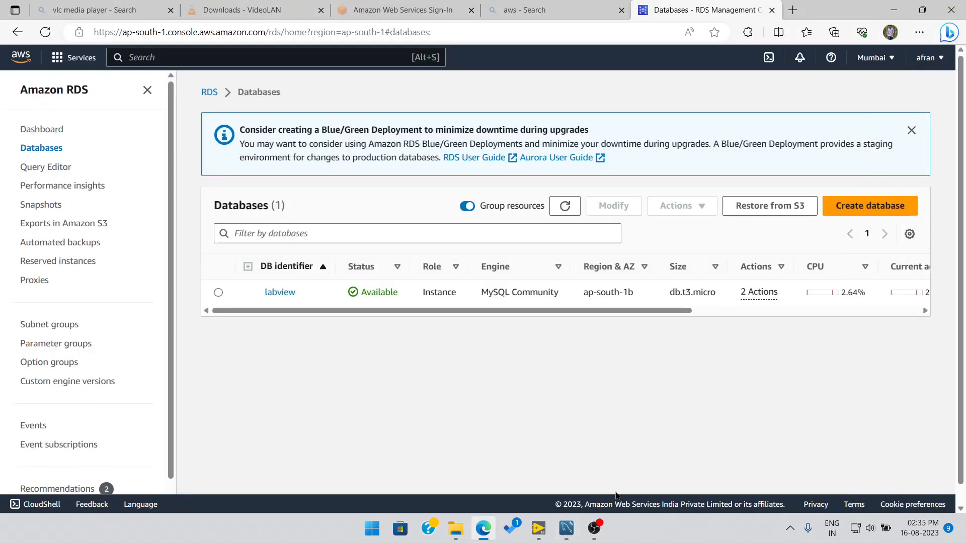
{"action": "left_click", "coordinate": [594, 536]}
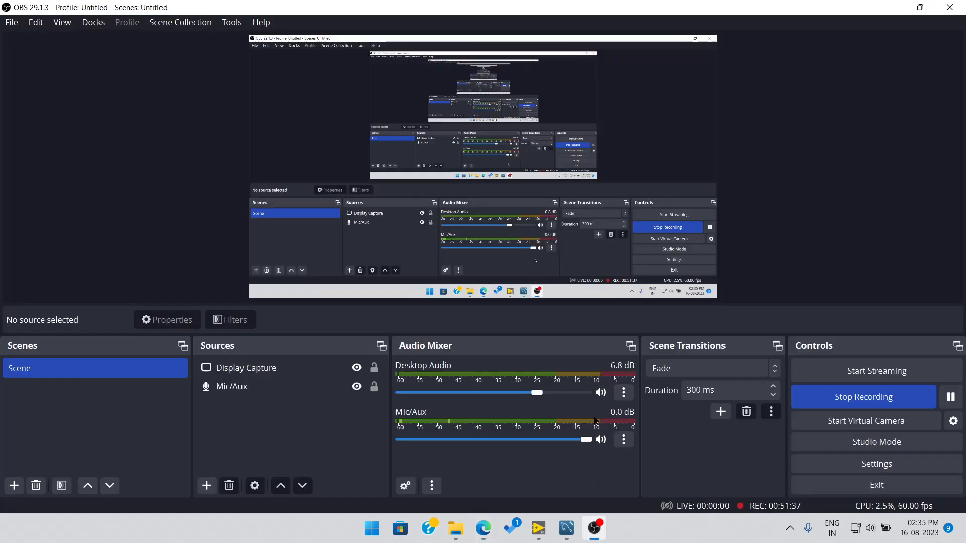
{"action": "left_click", "coordinate": [894, 6]}
Switch to LabVIEW, show the VI's front panel and bring the whole Table Control into view.
{"action": "left_click", "coordinate": [538, 528]}
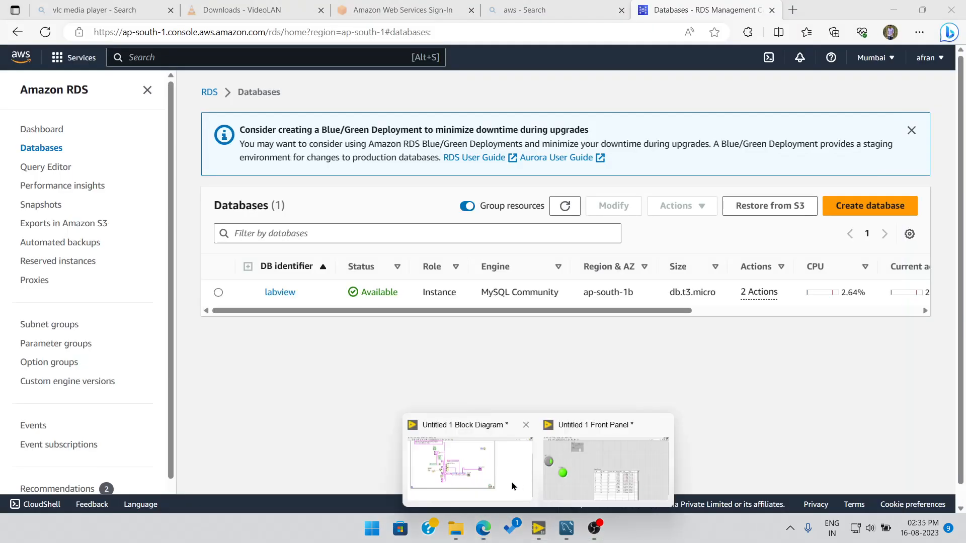
{"action": "left_click", "coordinate": [508, 481]}
{"action": "left_click", "coordinate": [179, 21]}
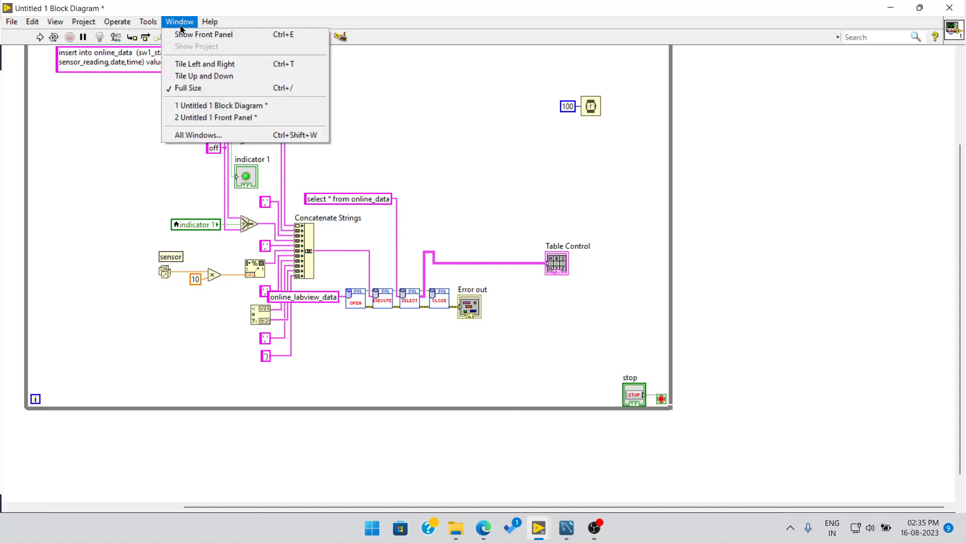
{"action": "left_click", "coordinate": [197, 35]}
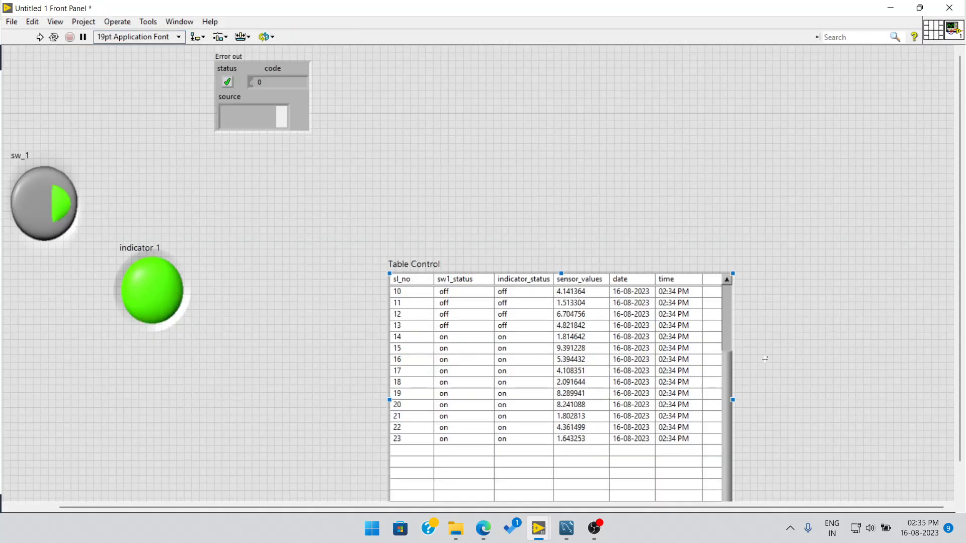
{"action": "scroll", "coordinate": [764, 358], "scroll_direction": "down", "scroll_amount": 3}
{"action": "scroll", "coordinate": [310, 277], "scroll_direction": "up", "scroll_amount": 3}
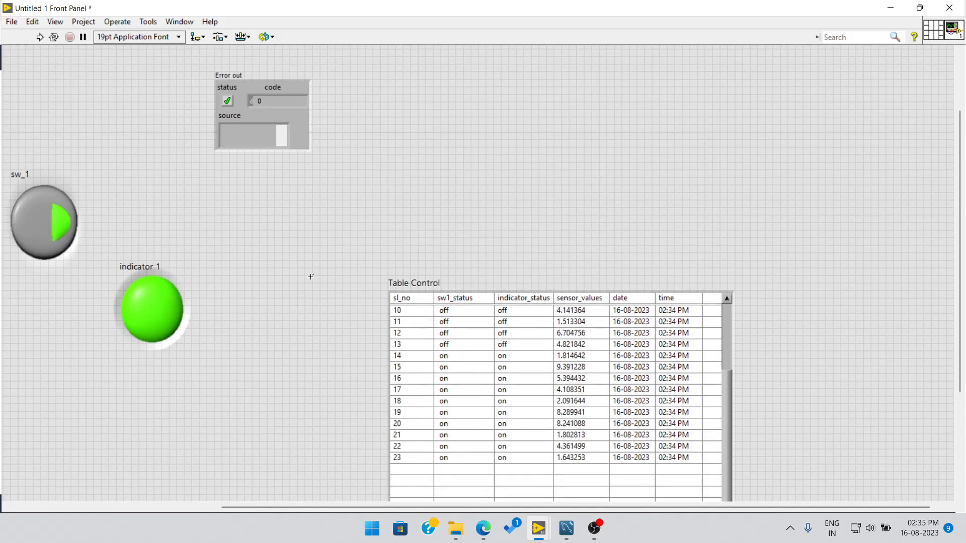
{"action": "scroll", "coordinate": [311, 276], "scroll_direction": "down", "scroll_amount": 2}
{"action": "left_click_drag", "start_coordinate": [310, 186], "coordinate": [781, 426]}
{"action": "left_click", "coordinate": [780, 441]}
{"action": "left_click_drag", "start_coordinate": [762, 487], "coordinate": [258, 161]}
{"action": "left_click", "coordinate": [279, 142]}
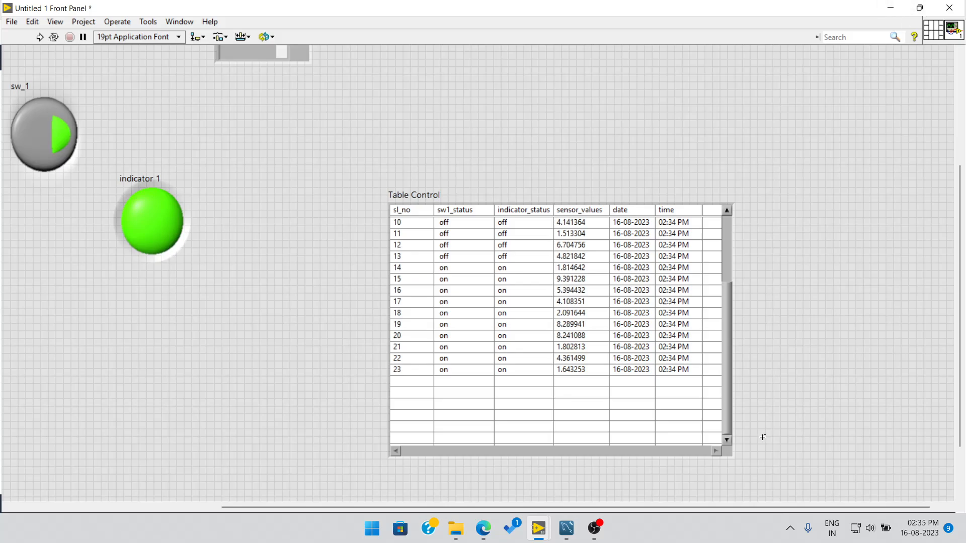
{"action": "left_click", "coordinate": [594, 528]}
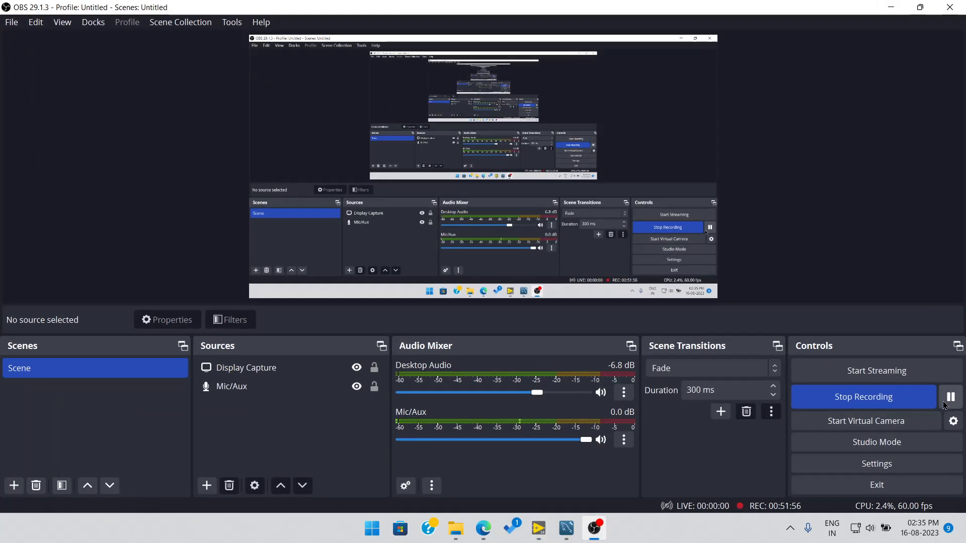